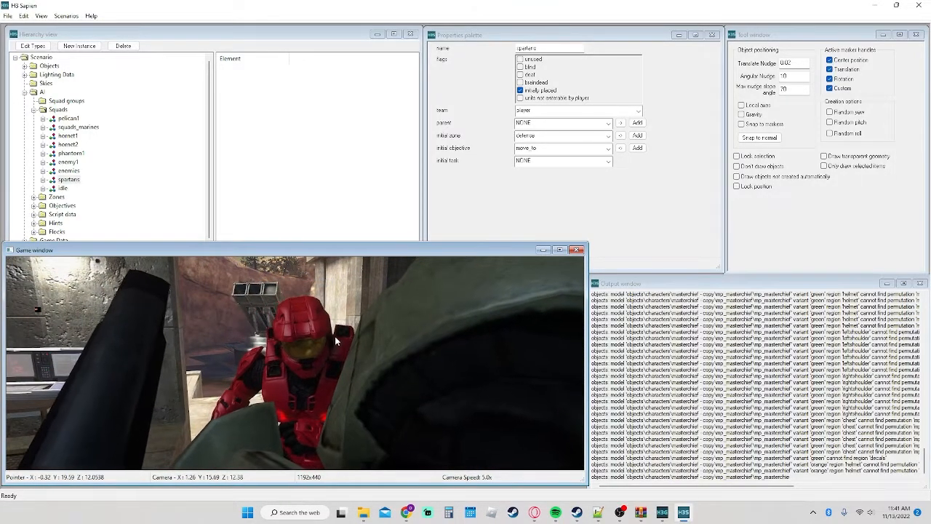
Step: Switch to File Explorer and open the tags\objects\characters folder inside H3EK
click(363, 512)
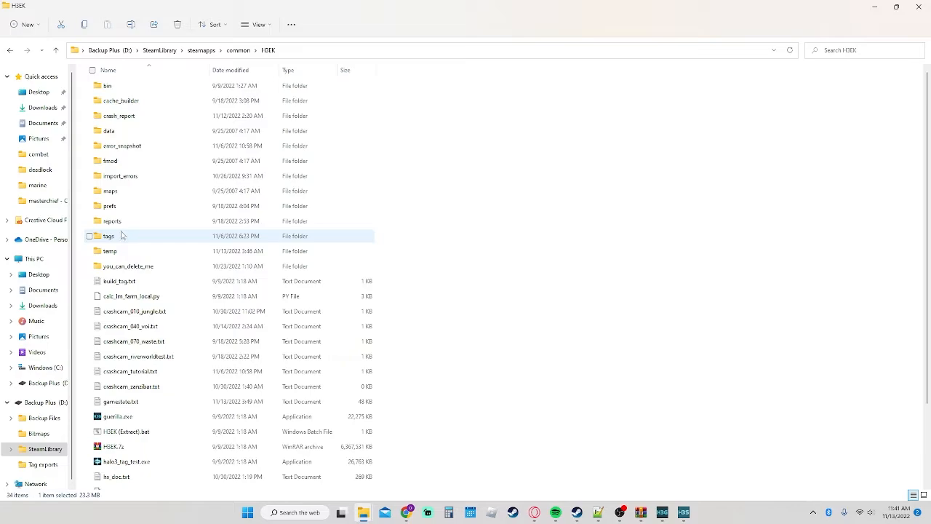
double_click(122, 235)
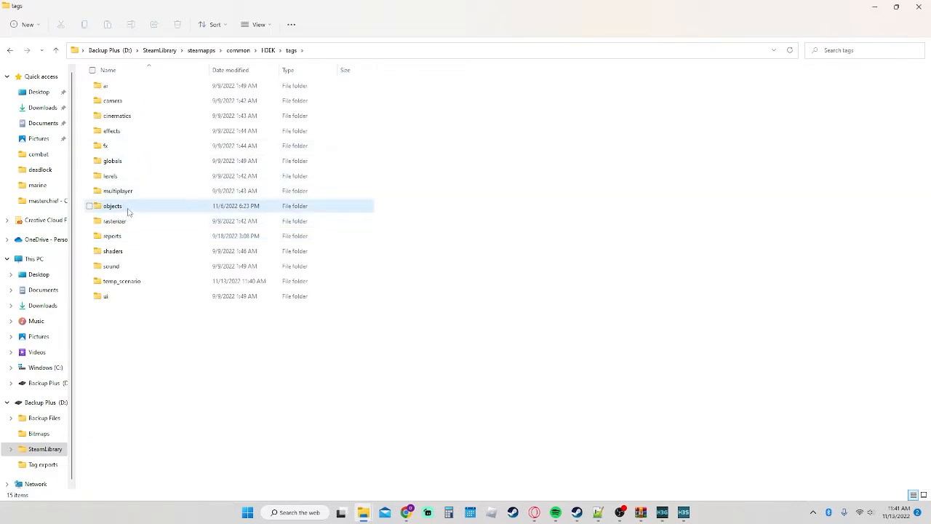
double_click(127, 210)
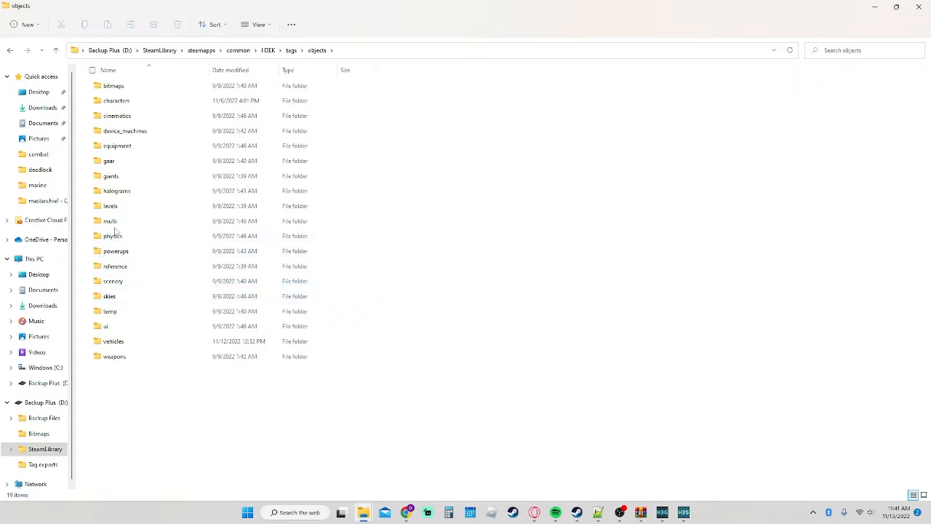
click(136, 105)
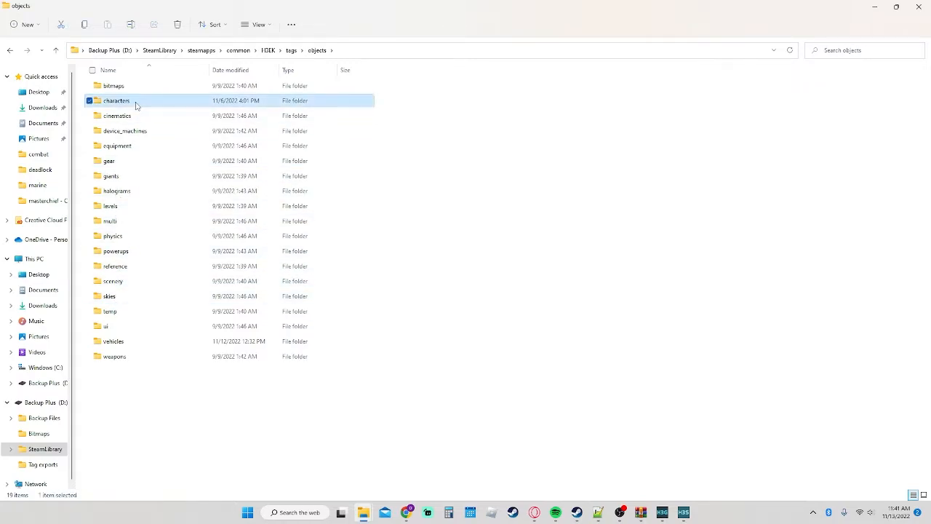
double_click(135, 104)
Step: Duplicate the masterchief folder within the characters folder
scroll(141, 288, down, 2)
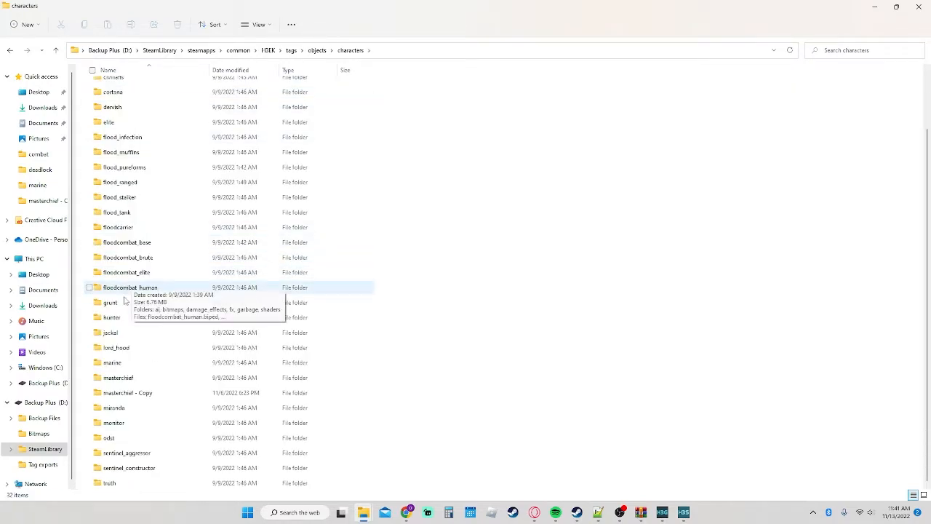
click(144, 380)
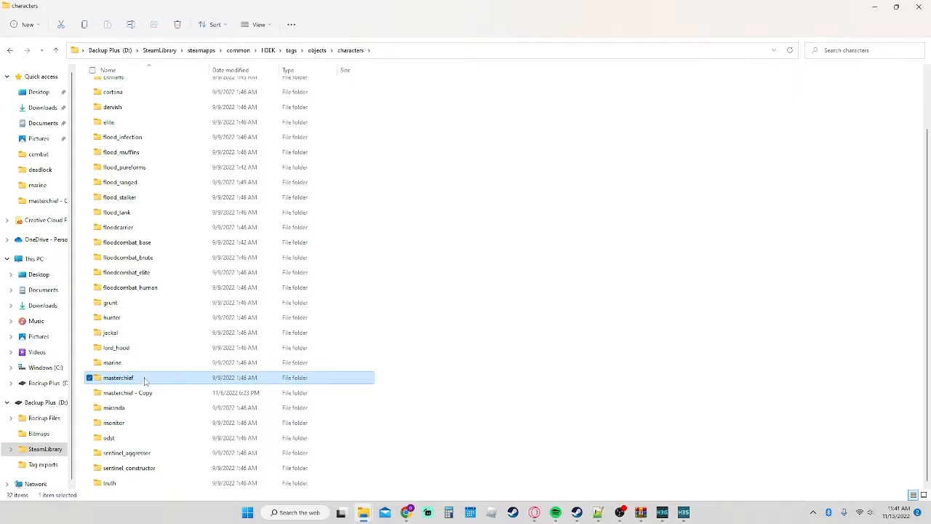
key(ctrl+v)
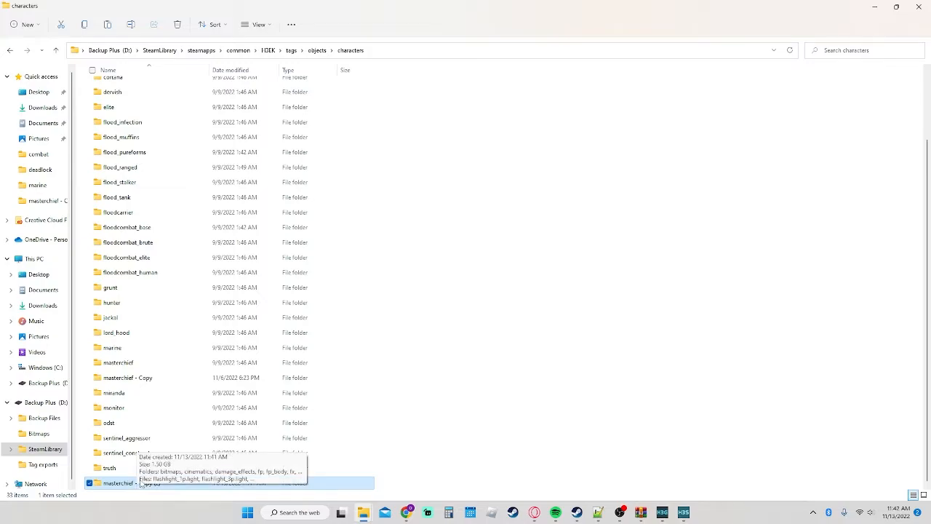
Step: Copy the ai folder from the dervish character folder into the masterchief - Copy (2) folder
scroll(138, 211, up, 2)
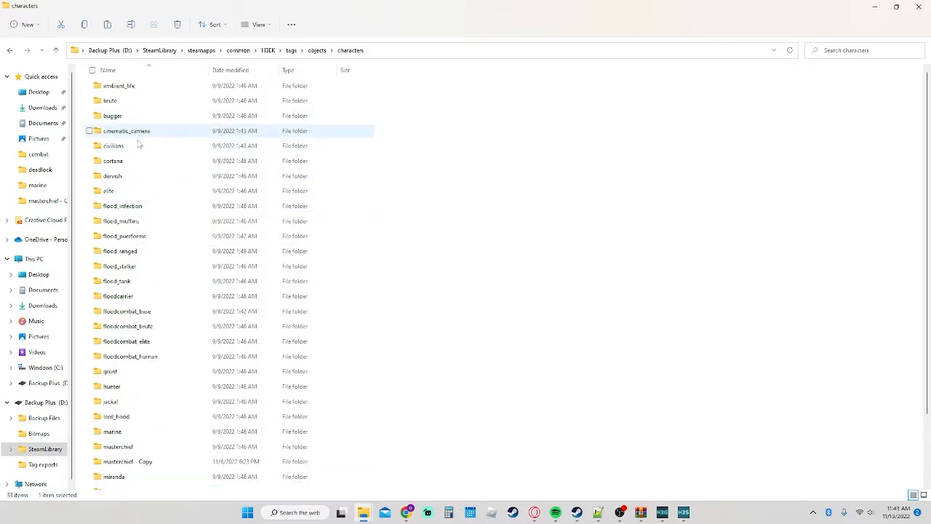
click(130, 181)
double_click(130, 181)
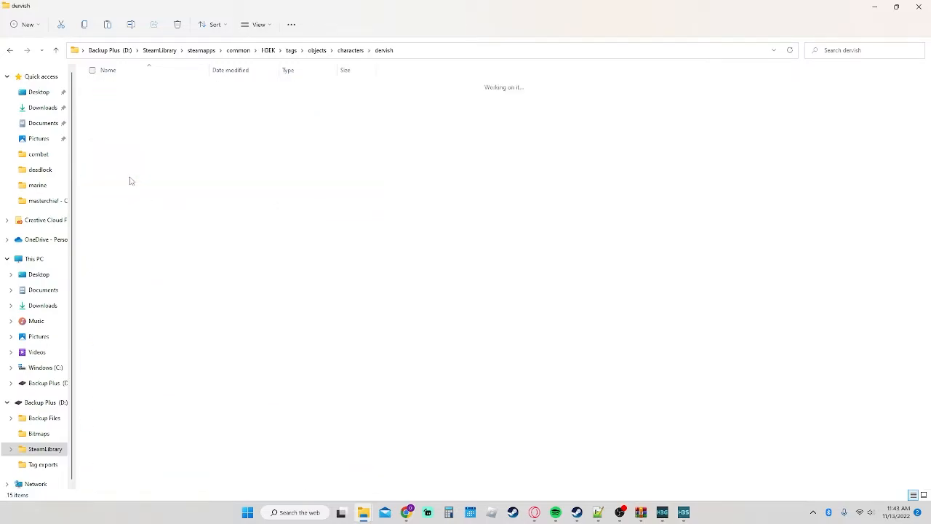
click(125, 91)
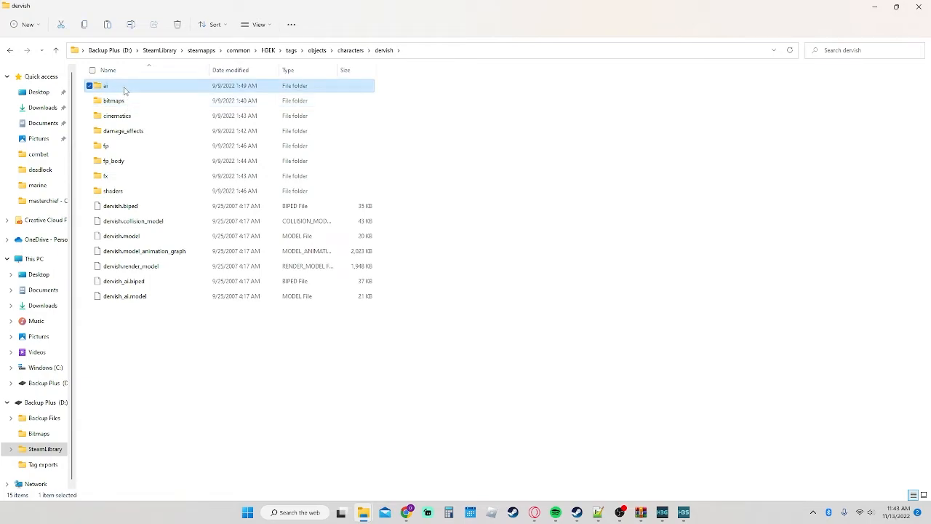
click(349, 50)
scroll(249, 275, down, 2)
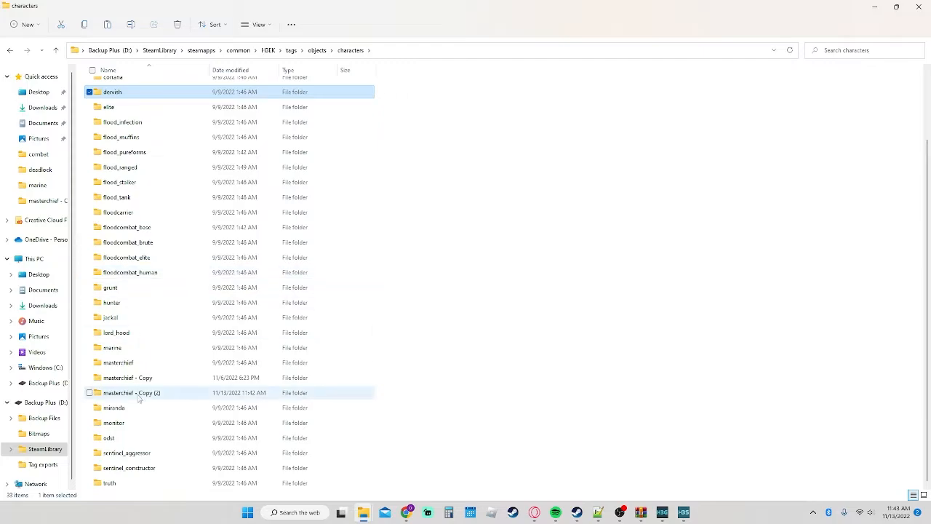
double_click(160, 360)
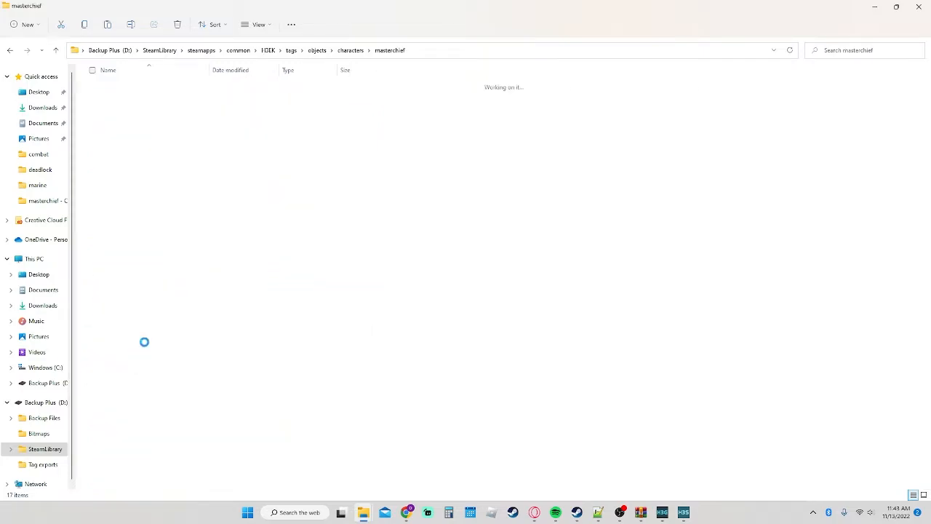
click(350, 50)
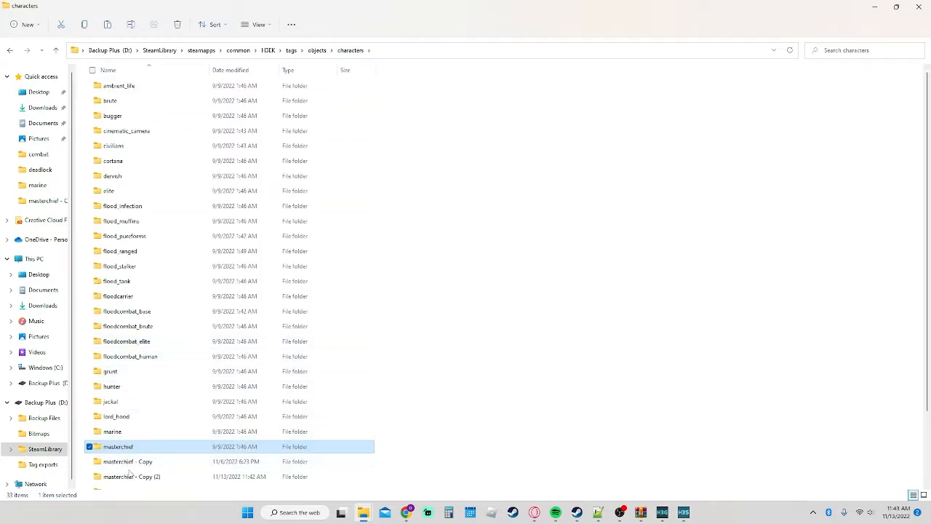
double_click(128, 478)
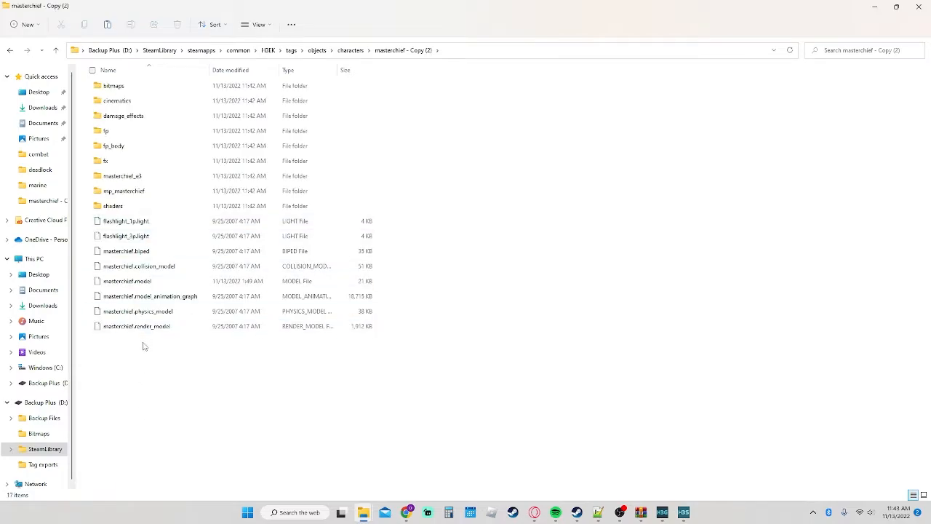
key(ctrl+v)
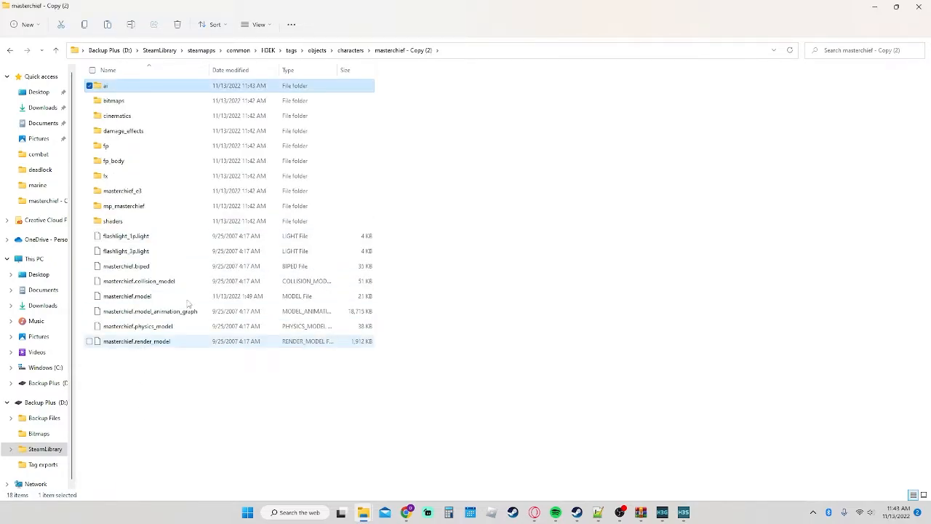
Step: Close the running Guerilla window and relaunch guerilla.exe from the H3EK folder
click(268, 50)
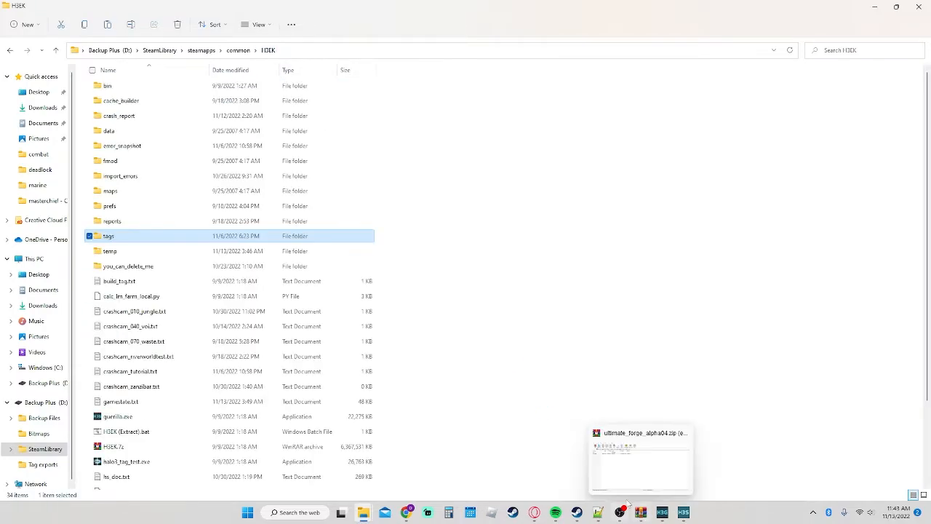
mouse_move(685, 516)
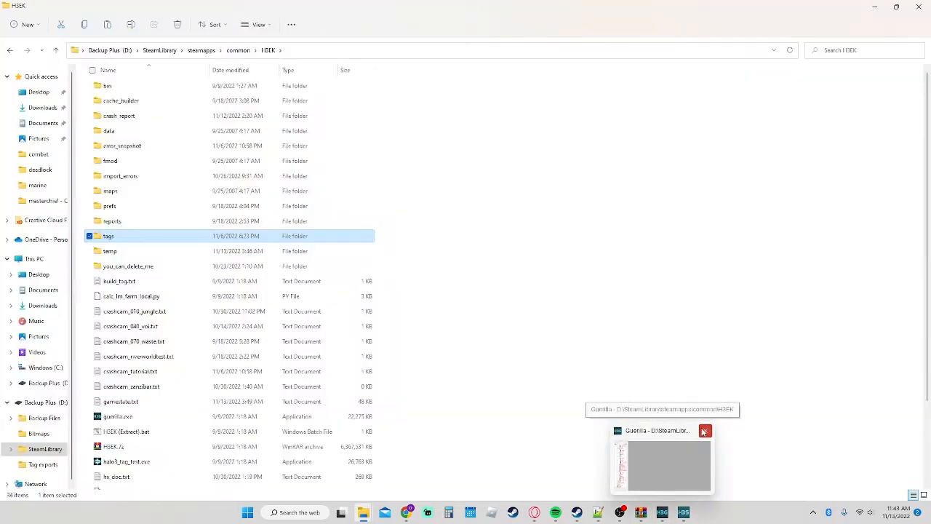
click(703, 431)
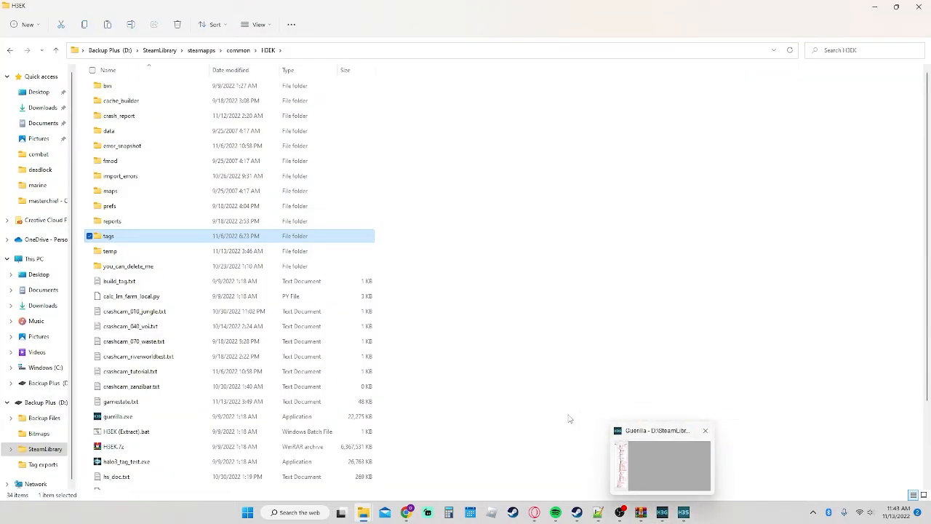
double_click(163, 418)
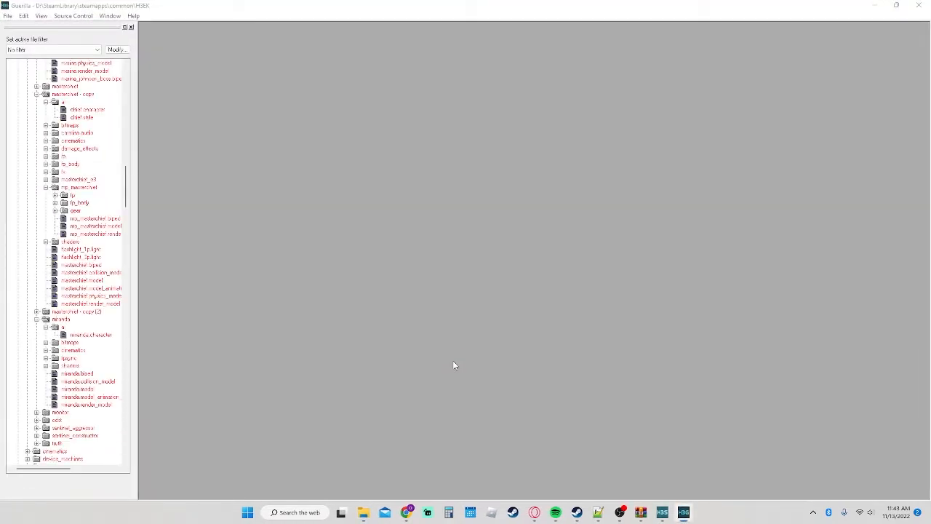
Step: Open dervish.character from the ai folder of masterchief - copy (2) in the tag tree
click(37, 95)
click(36, 102)
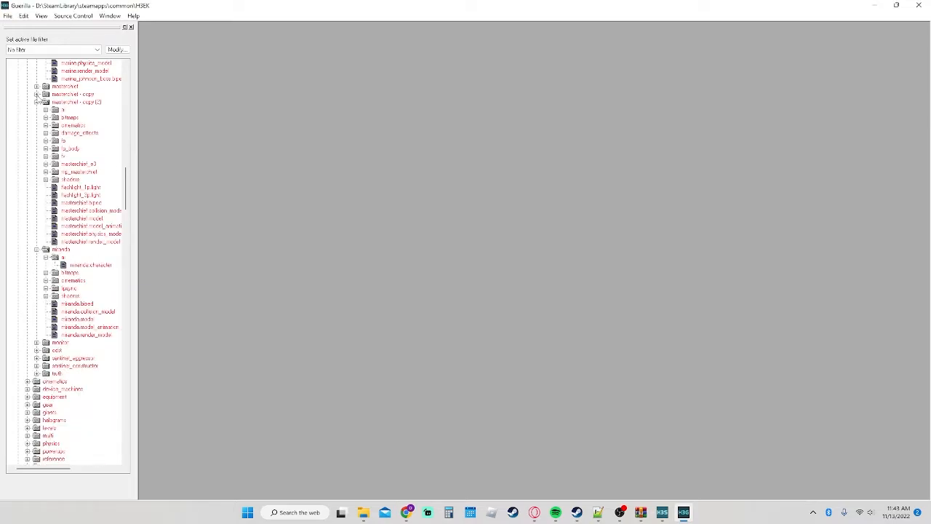
click(37, 94)
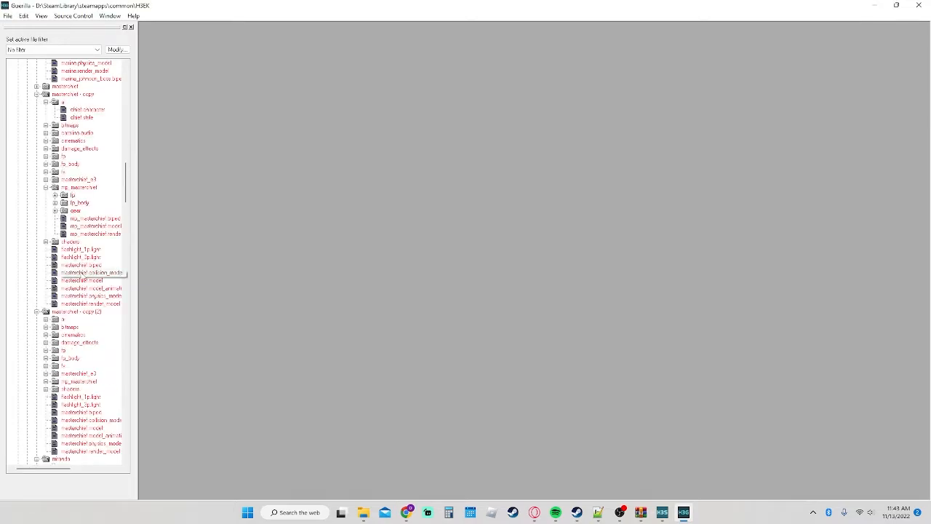
click(47, 320)
scroll(74, 340, down, 3)
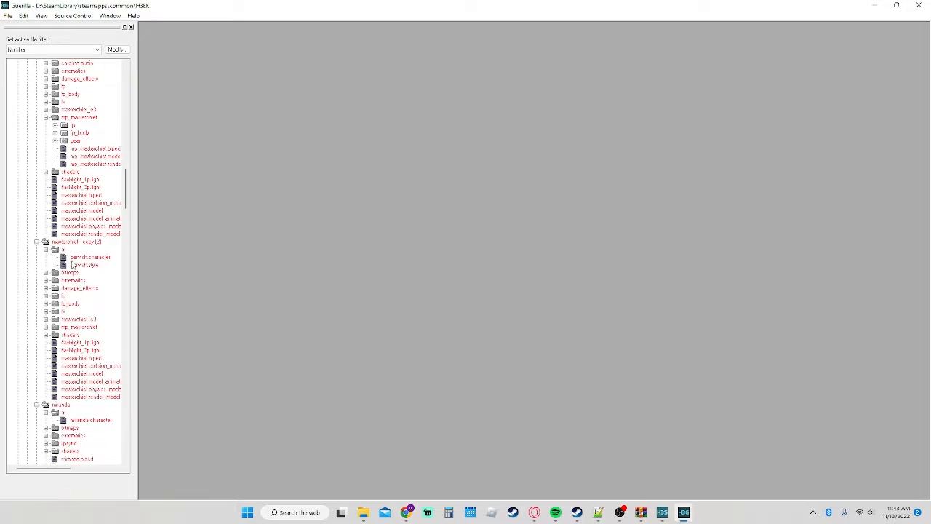
click(80, 257)
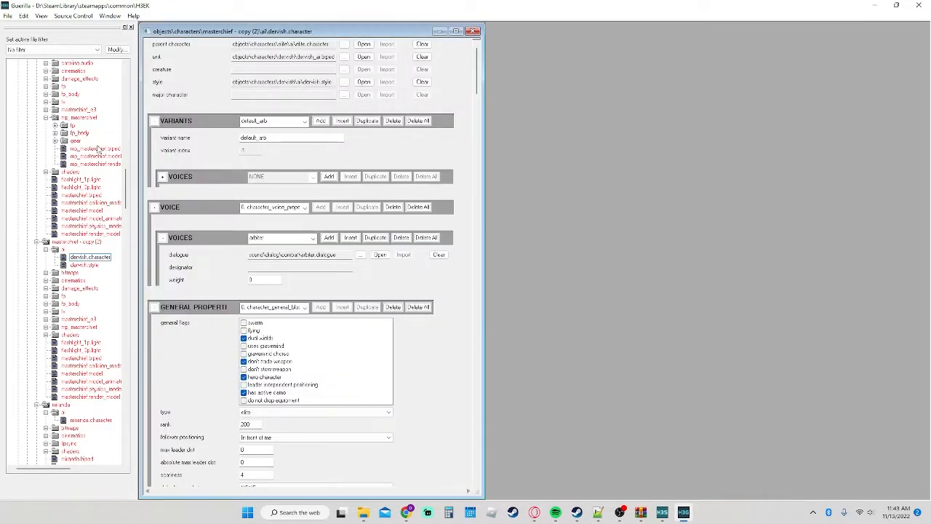
Step: Open chief.character from masterchief - copy and place its window beside the dervish.character window for comparison
scroll(77, 131, up, 4)
click(84, 133)
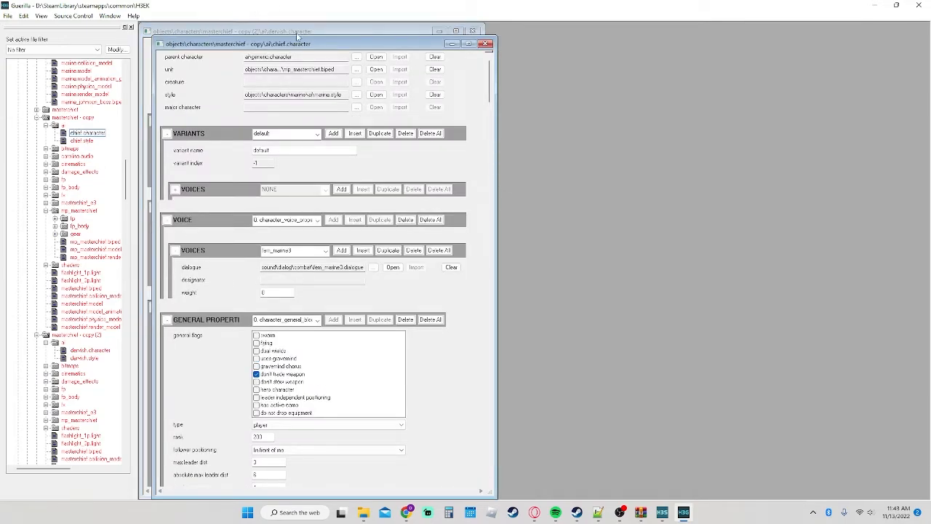
drag(299, 44, 635, 34)
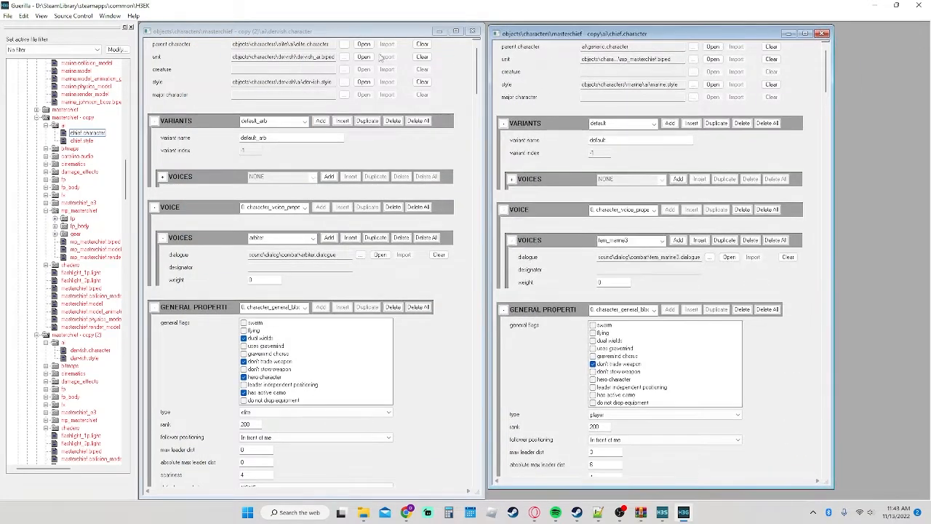
Step: Set the unit reference of dervish.character to mp_masterchief.biped from the mp_masterchief folder of masterchief - Copy (2)
click(343, 56)
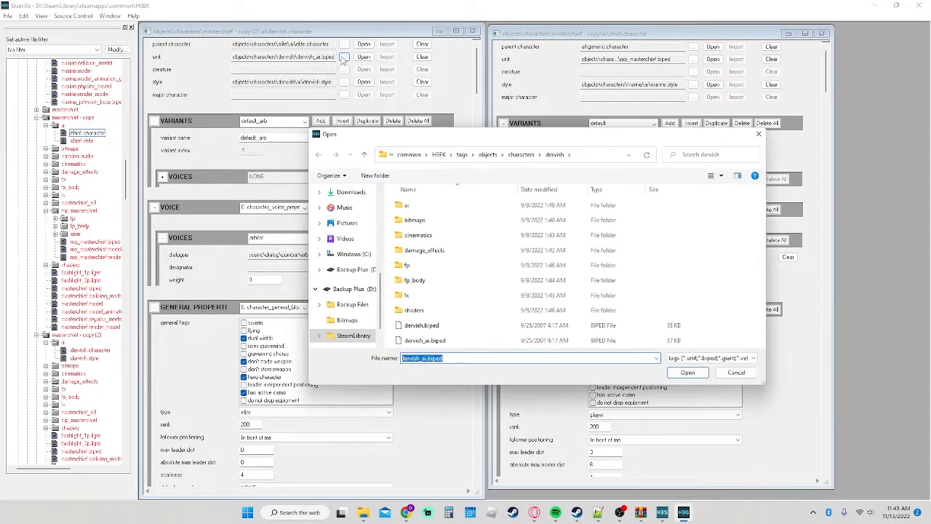
click(529, 158)
scroll(436, 284, down, 3)
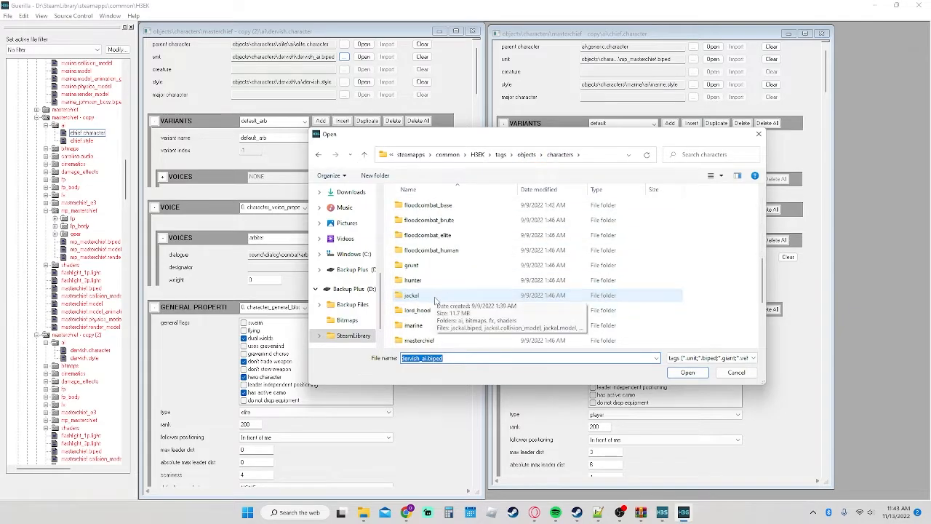
scroll(439, 267, down, 3)
double_click(444, 251)
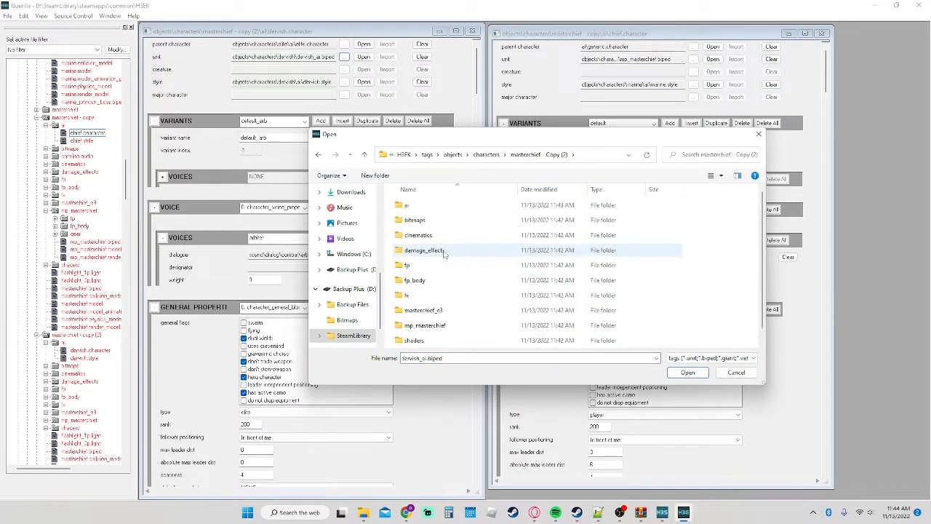
scroll(435, 283, down, 1)
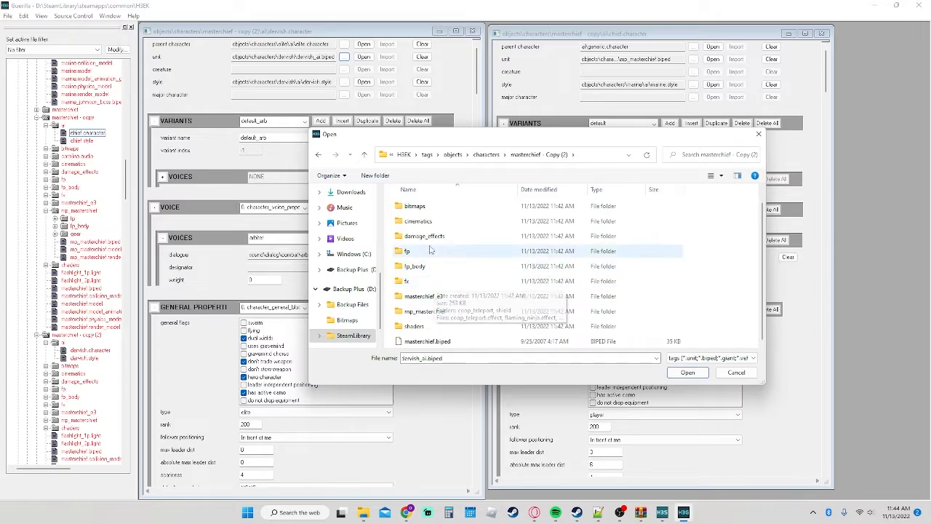
double_click(427, 311)
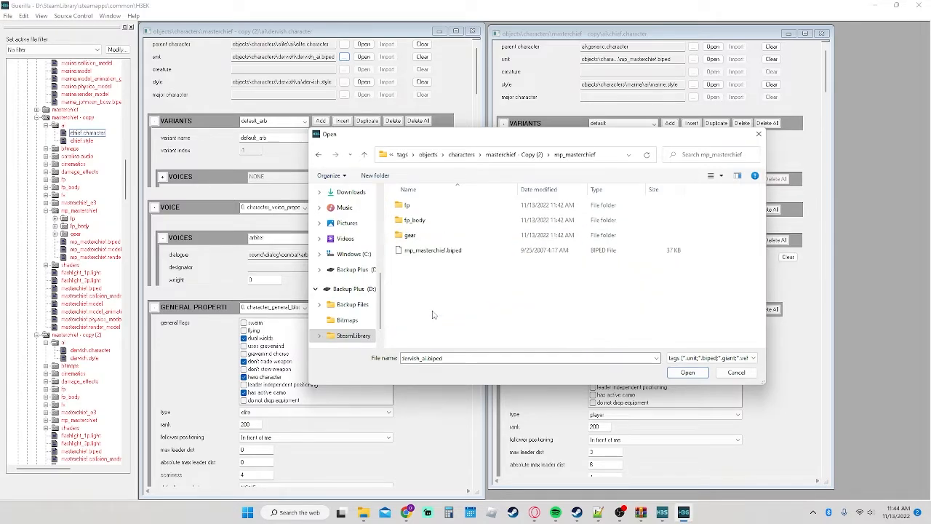
click(434, 251)
click(688, 373)
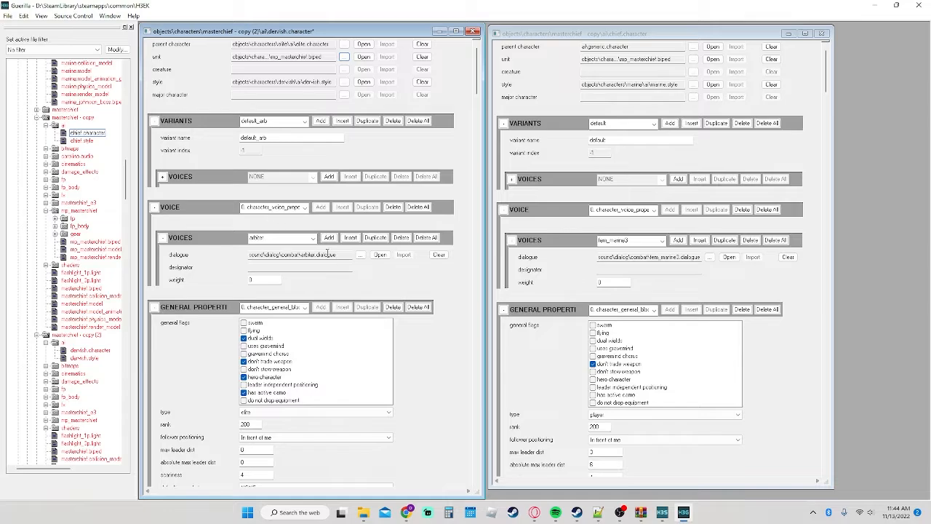
Step: Review the variants list in chief.character and delete the voice properties block from dervish.character
click(615, 212)
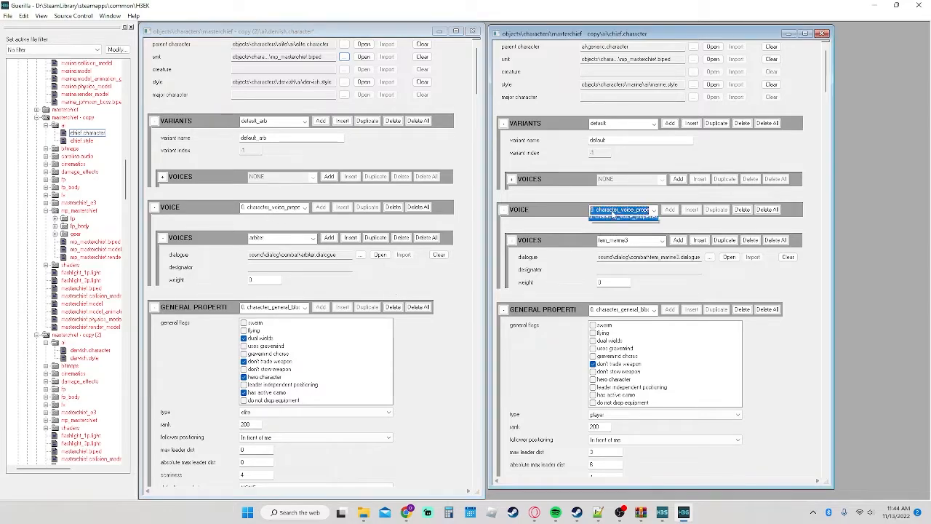
click(612, 124)
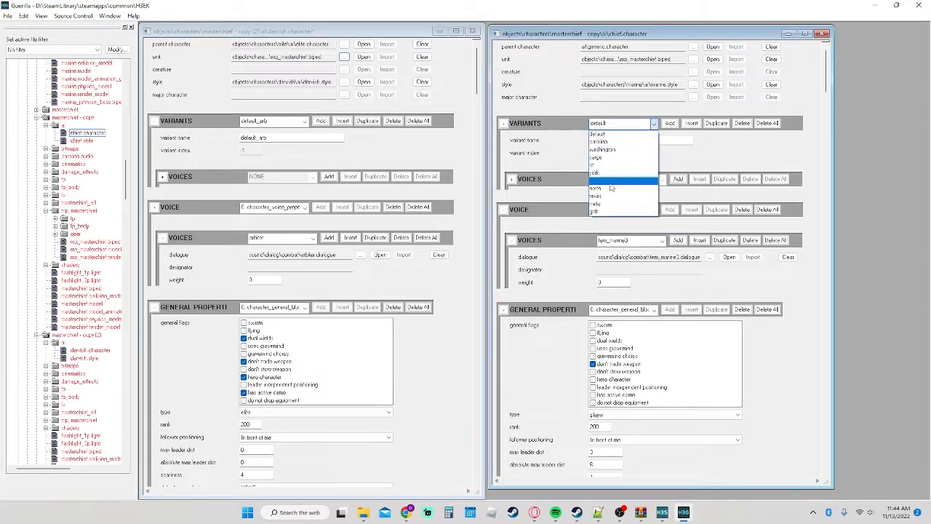
click(614, 132)
click(614, 166)
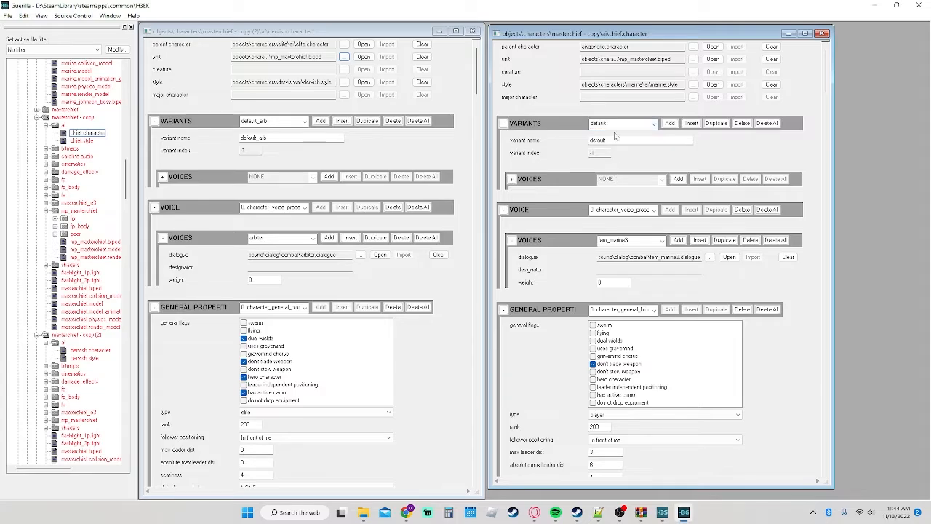
click(393, 207)
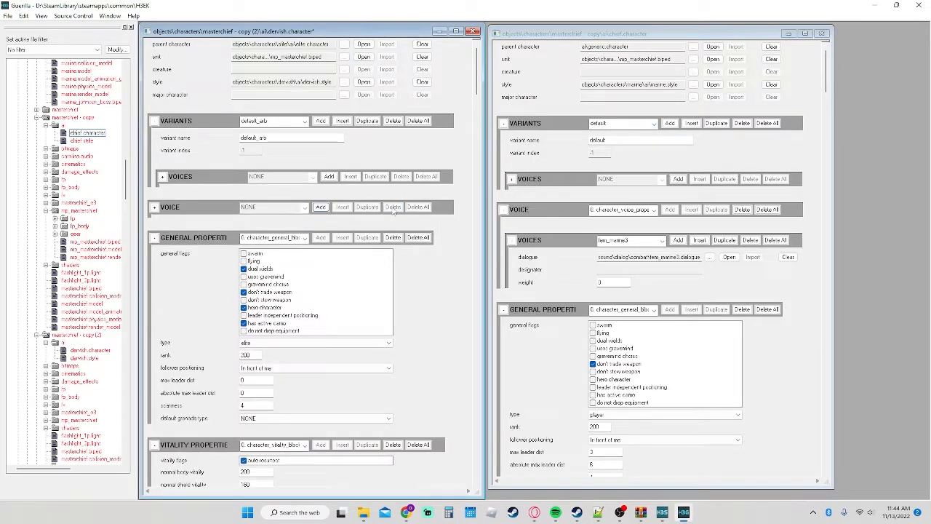
Step: Rename the default_arb variant in dervish.character to simmons
click(284, 125)
click(284, 131)
drag(282, 137, 221, 135)
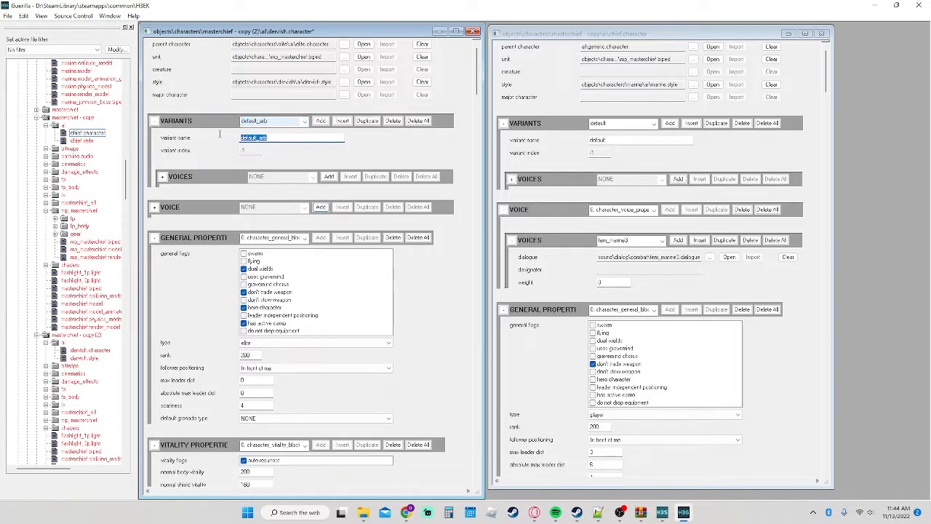
text(d)
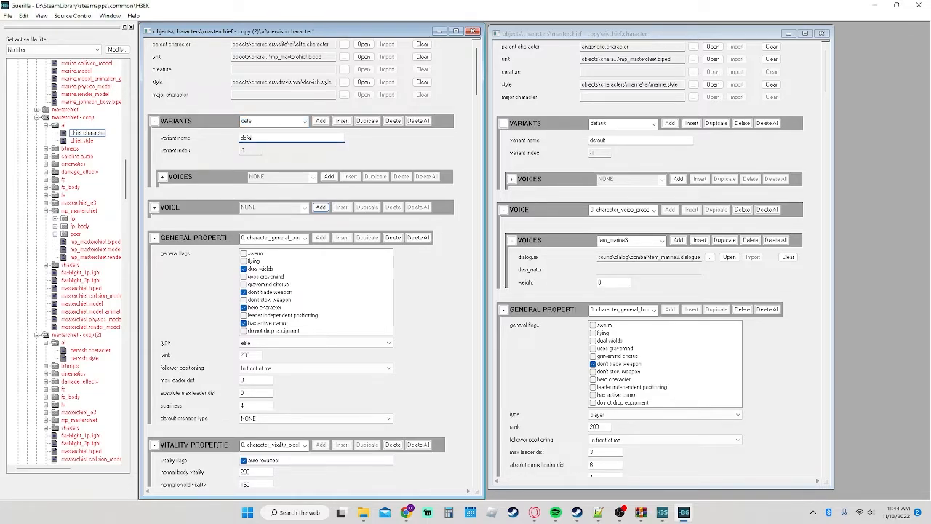
click(361, 121)
text(ammons)
Step: Add a voice to the simmons variant and browse for its dialogue reference in the tags\sound\dialog folder
click(162, 176)
click(328, 176)
click(360, 194)
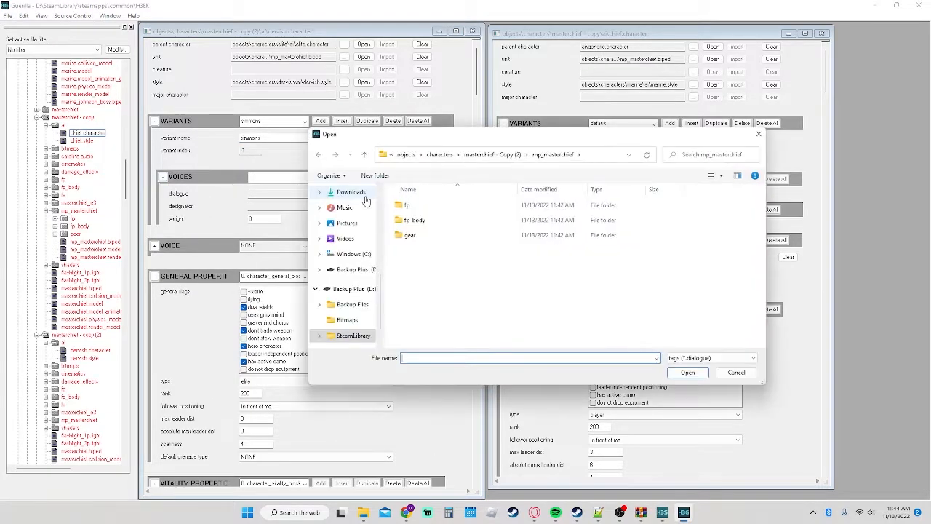
click(406, 154)
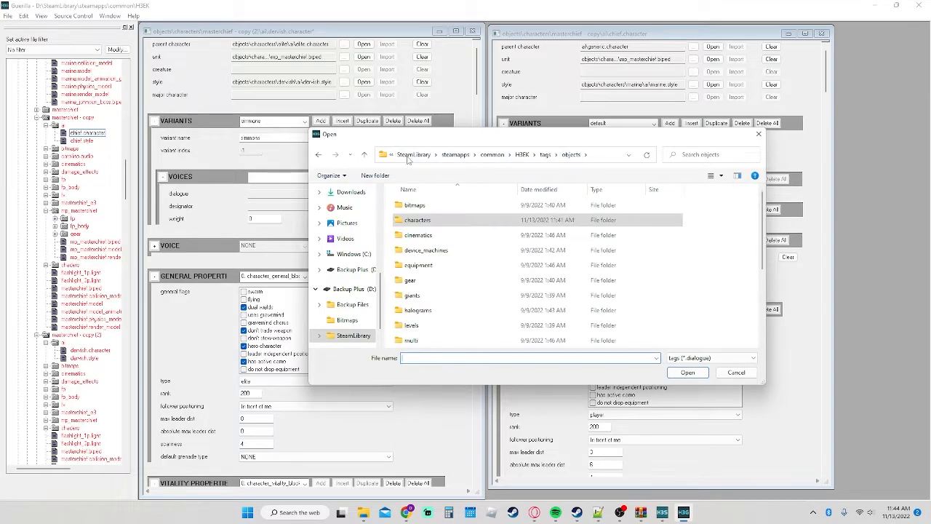
click(545, 154)
scroll(408, 275, down, 3)
double_click(426, 302)
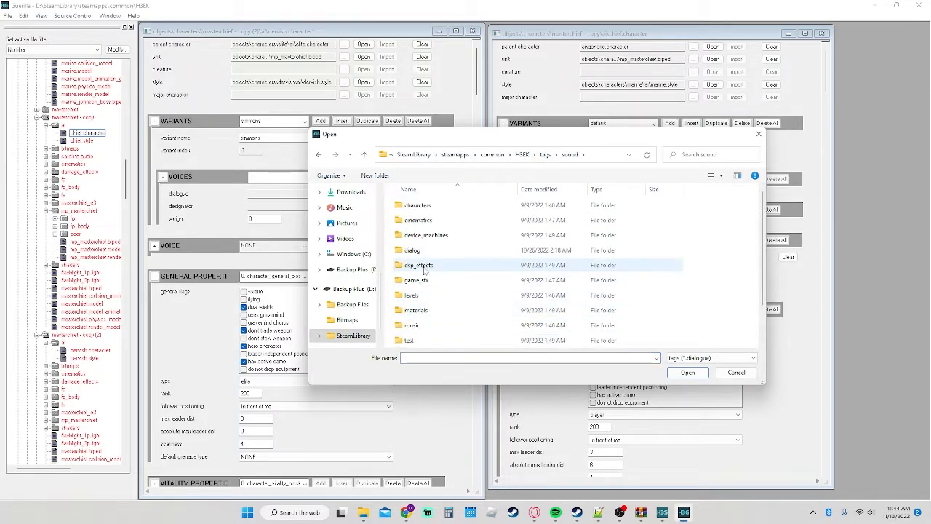
double_click(415, 250)
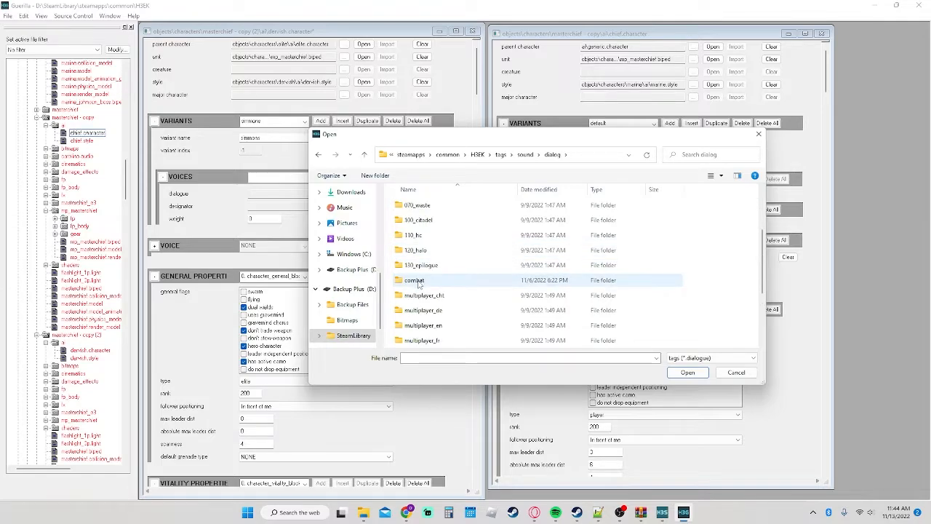
Step: Assign marine3.dialogue from the combat folder as the voice's dialogue
double_click(415, 280)
scroll(422, 280, down, 3)
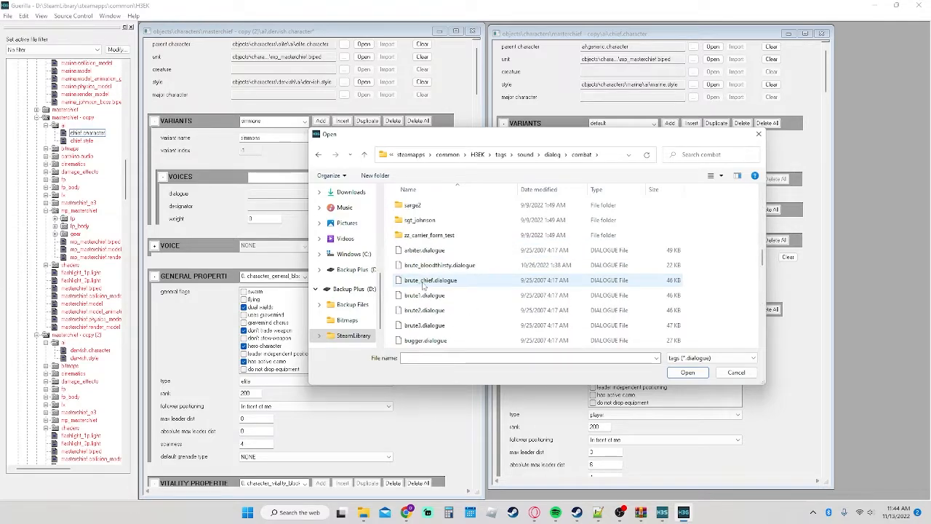
scroll(422, 287, down, 6)
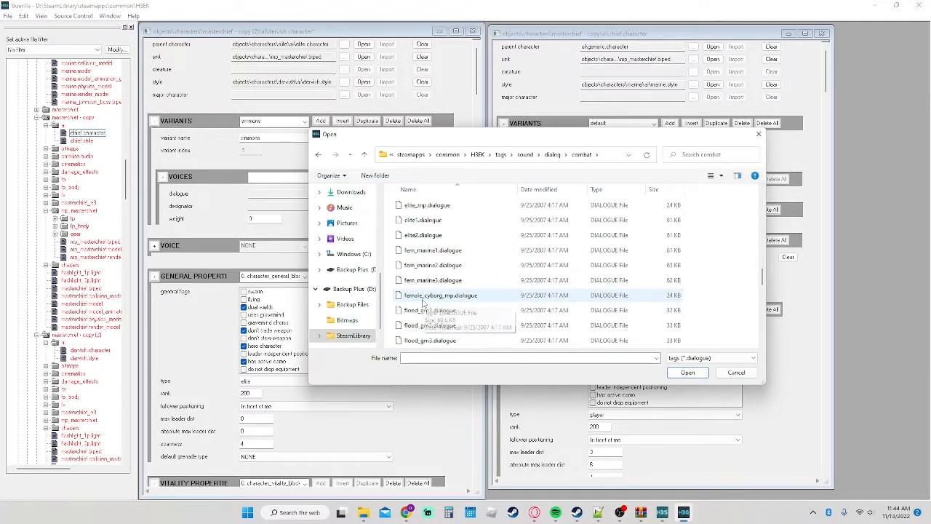
scroll(423, 303, down, 3)
scroll(422, 301, down, 2)
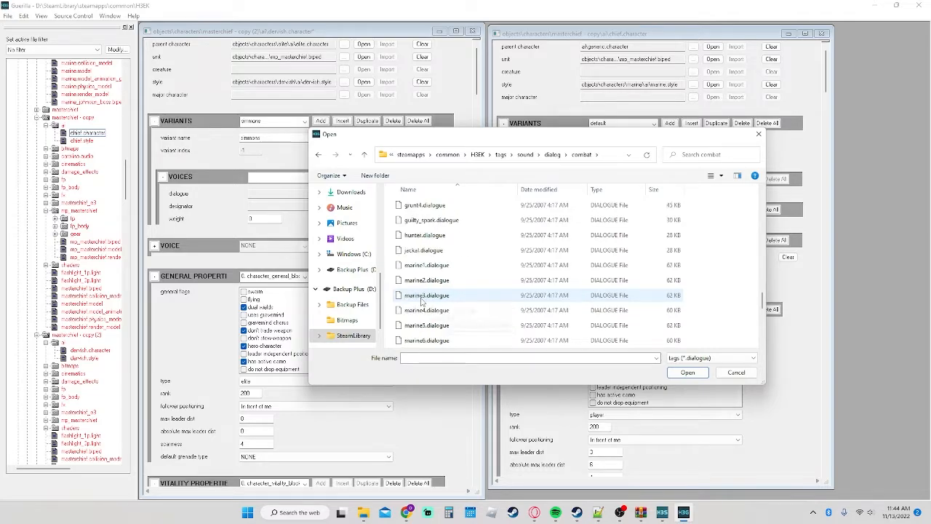
click(425, 295)
click(680, 375)
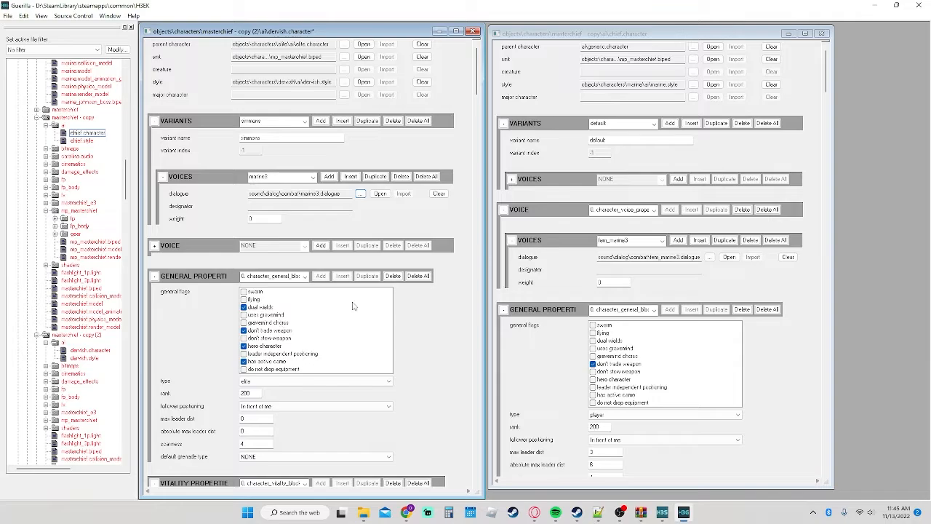
Step: Disable the dual wields and hero character flags in the general properties of dervish.character and set the type to player
click(244, 307)
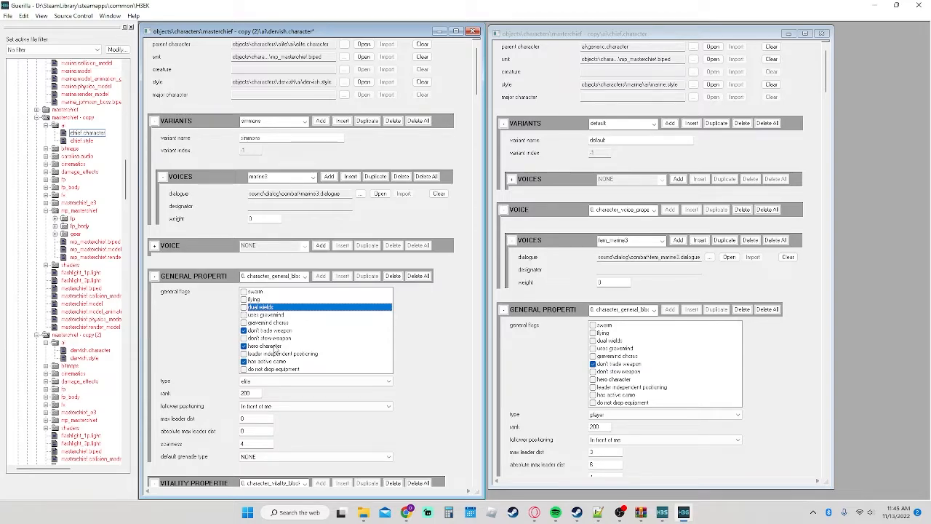
click(244, 345)
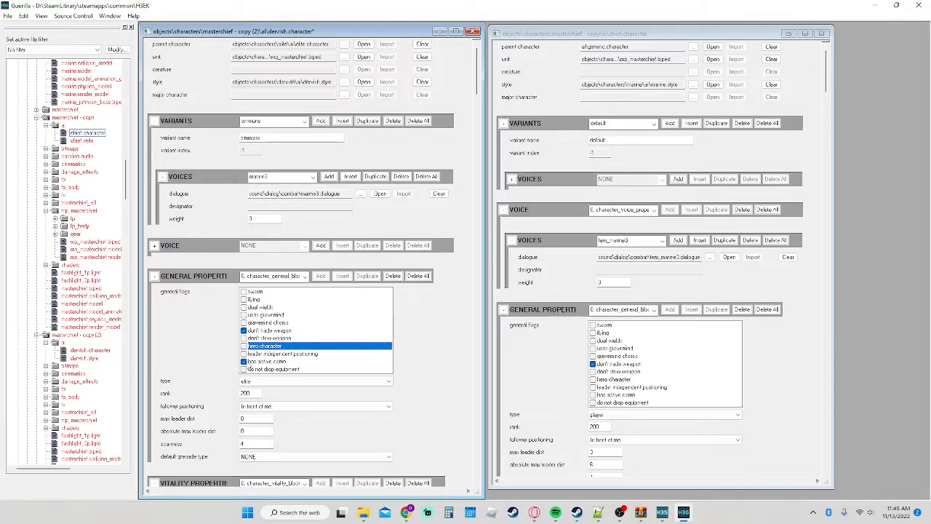
click(267, 381)
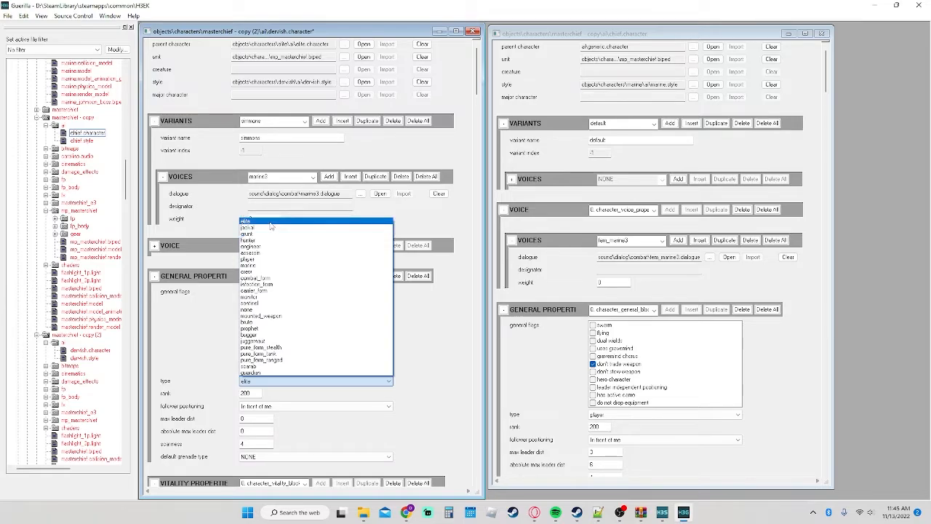
click(416, 352)
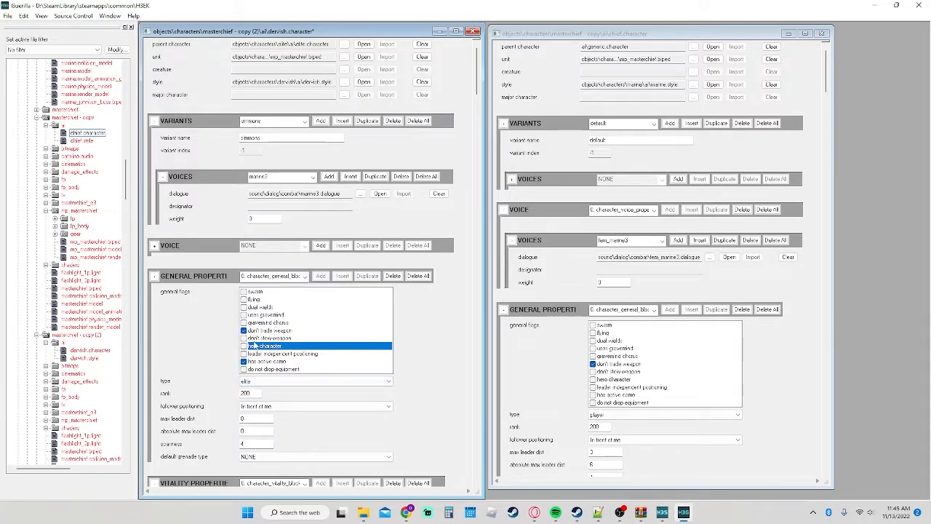
click(255, 382)
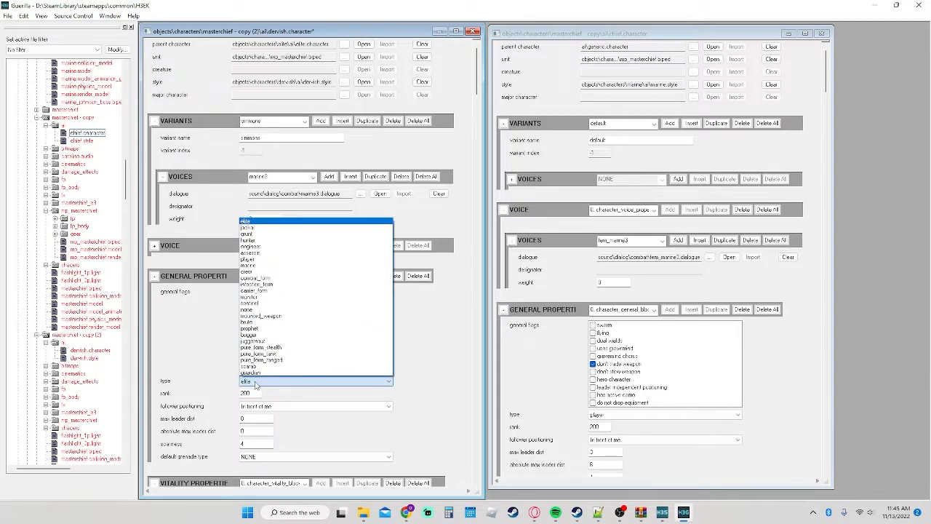
click(254, 259)
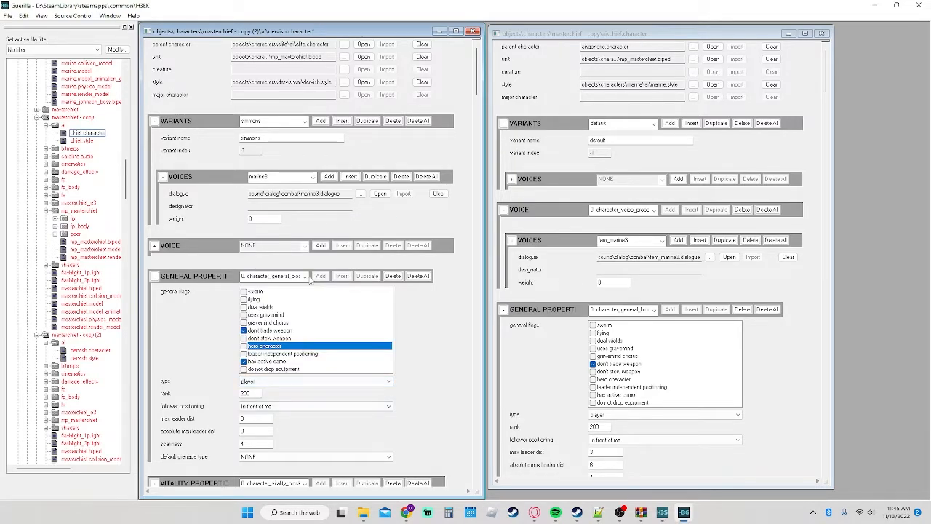
Step: Disable auto resurrect in the vitality properties of dervish.character and clear the resurrect weapon reference
scroll(397, 329, down, 4)
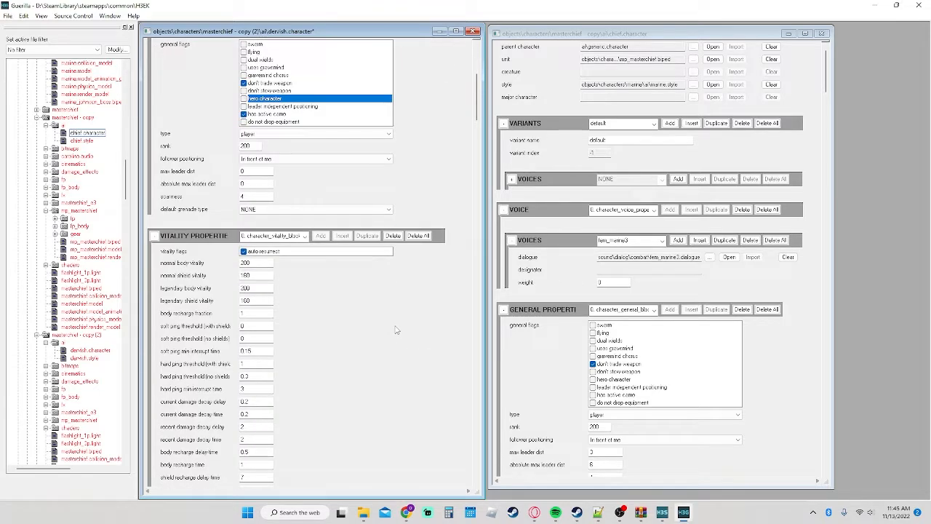
scroll(396, 330, down, 2)
scroll(541, 383, down, 6)
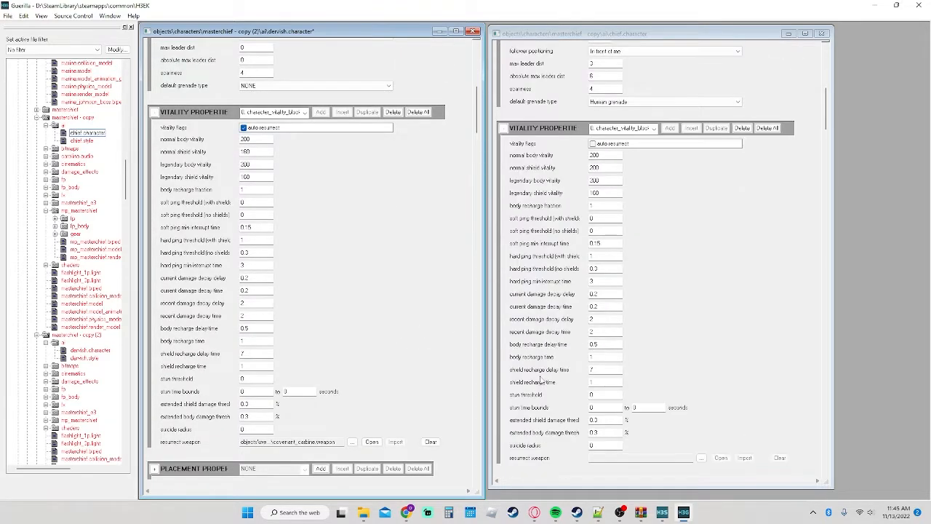
click(244, 128)
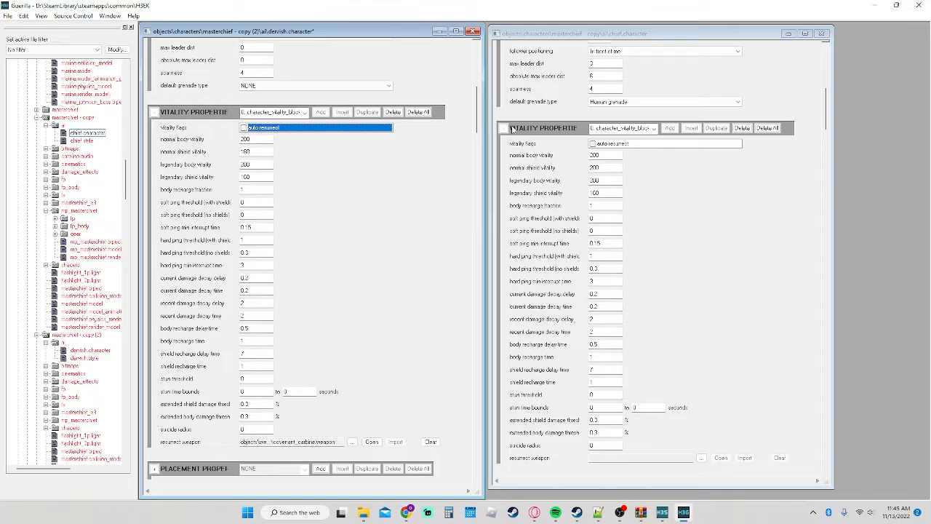
click(259, 153)
scroll(380, 402, down, 3)
click(430, 318)
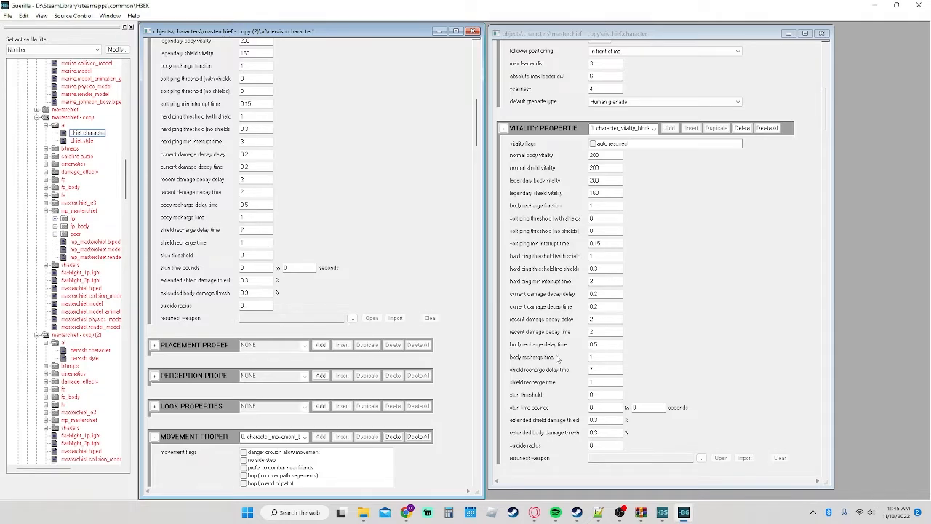
Step: In dervish.character's movement flags, enable danger crouch allow movement, prefer to combat near friends and climb, and disable disallow crouch
scroll(557, 358, down, 9)
scroll(385, 353, down, 3)
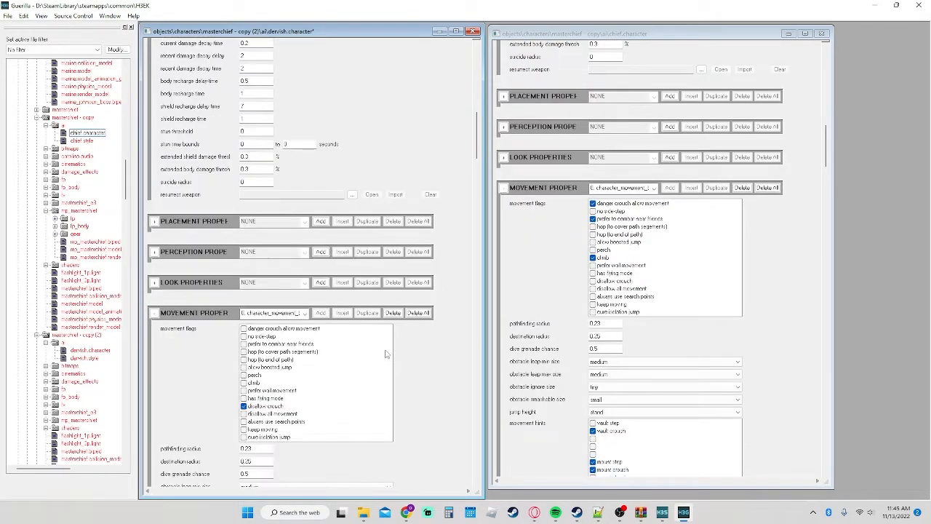
scroll(416, 354, down, 3)
scroll(411, 347, down, 3)
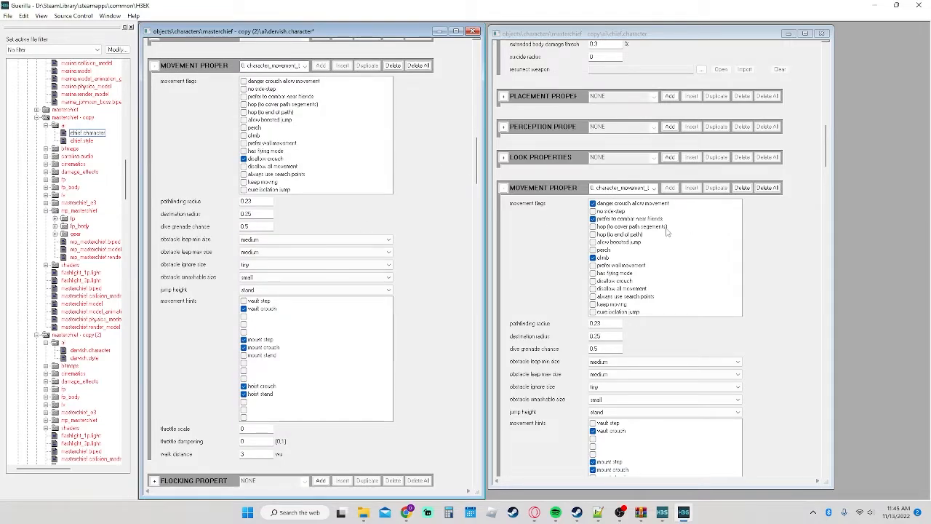
click(243, 88)
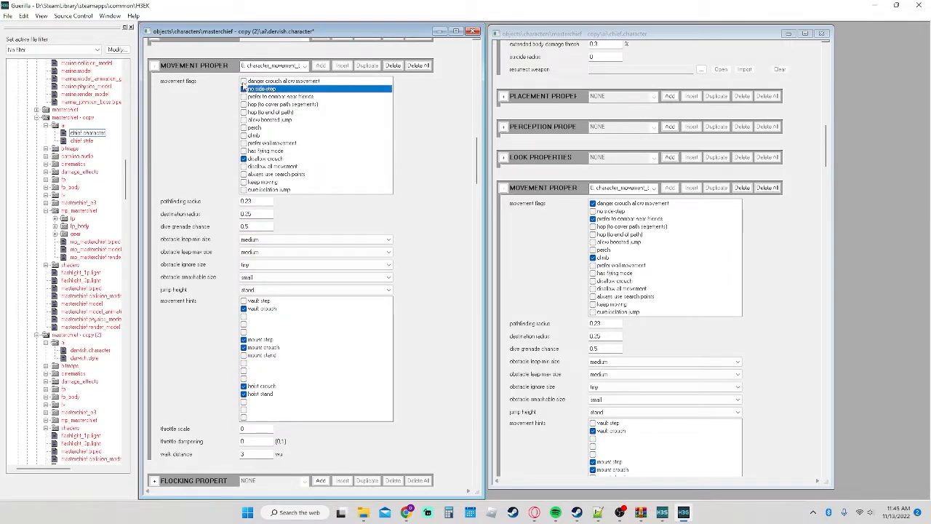
click(243, 81)
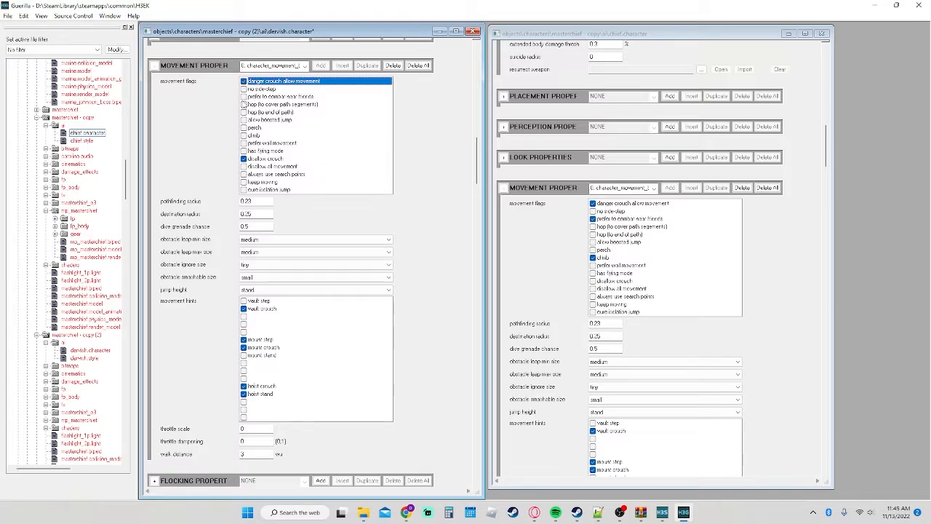
click(245, 104)
click(244, 96)
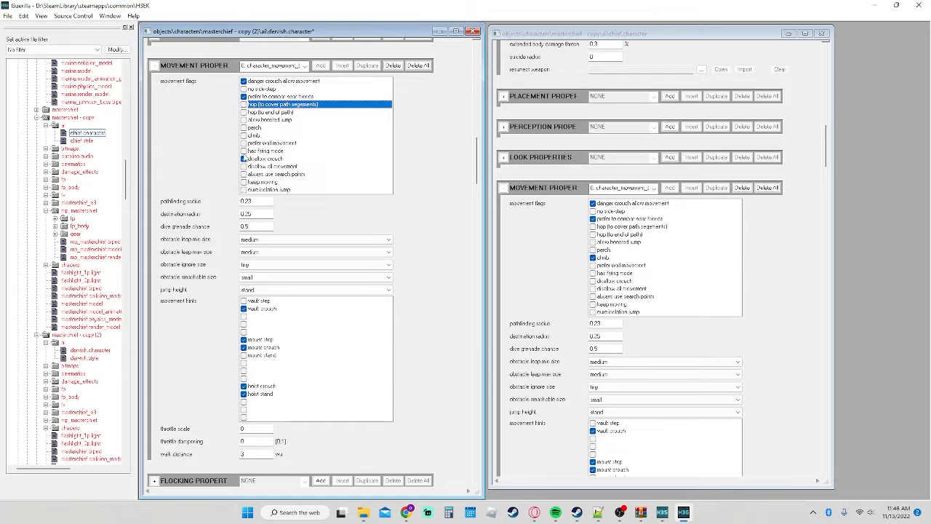
click(244, 158)
click(243, 135)
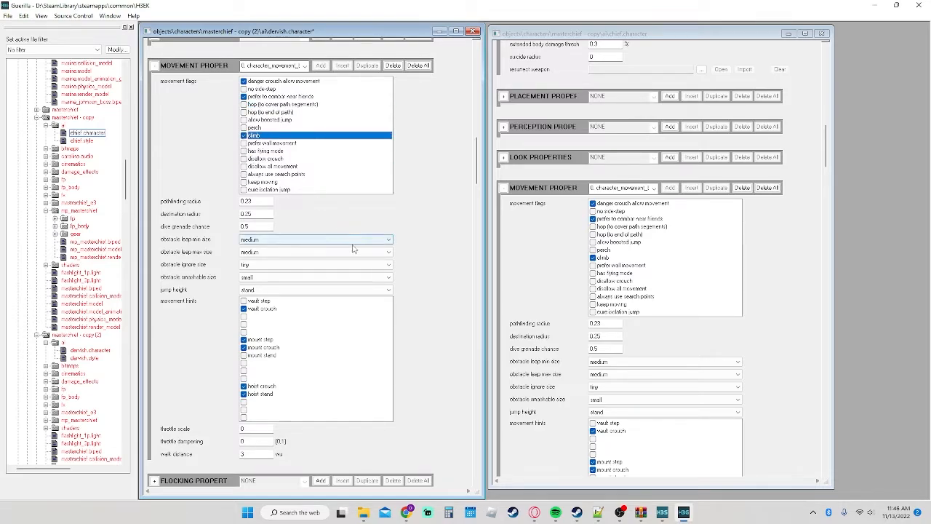
Step: Compare the remaining movement settings of both characters and examine the Normal and Timid charge properties in chief.character
scroll(519, 311, down, 3)
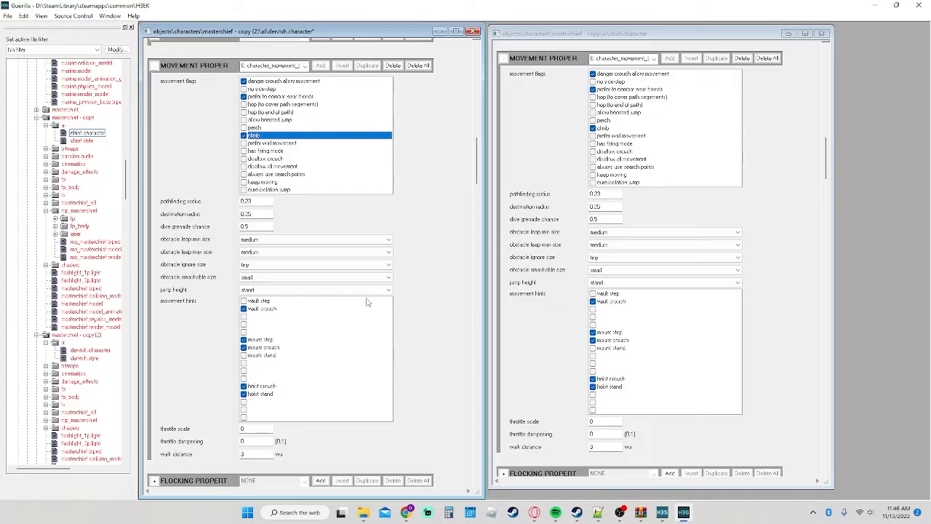
scroll(405, 271, down, 6)
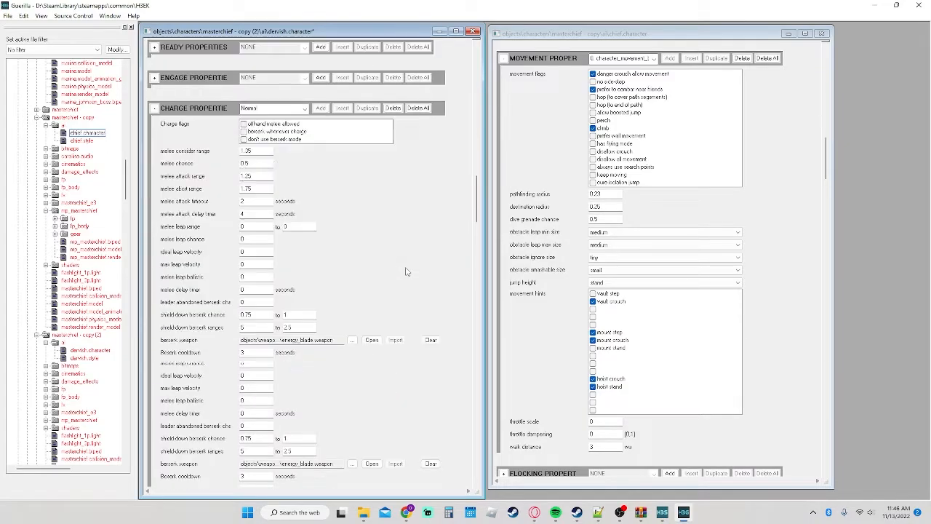
scroll(523, 291, down, 9)
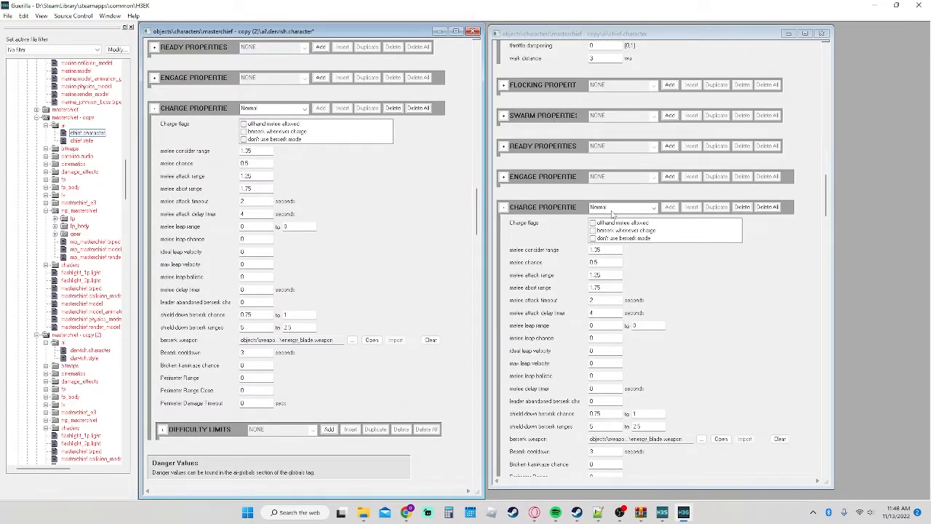
click(613, 211)
key(Down)
key(Return)
click(613, 210)
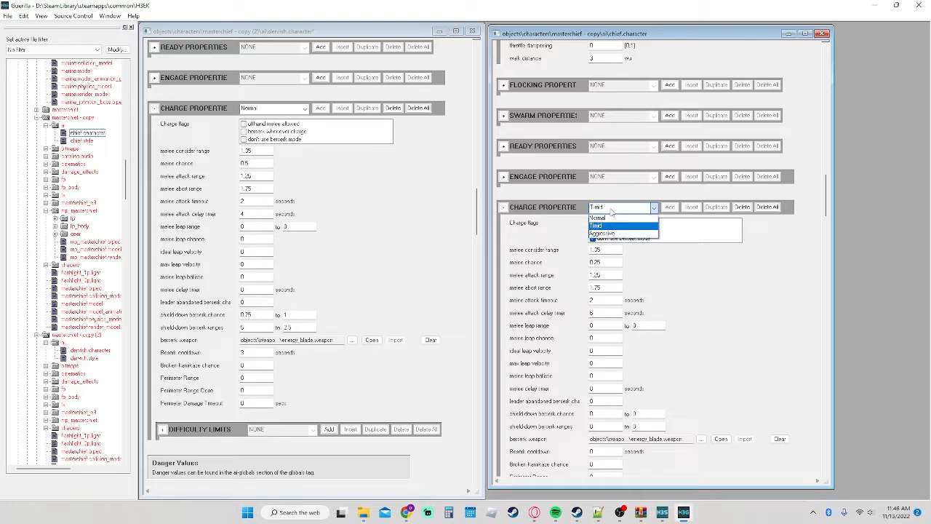
click(608, 218)
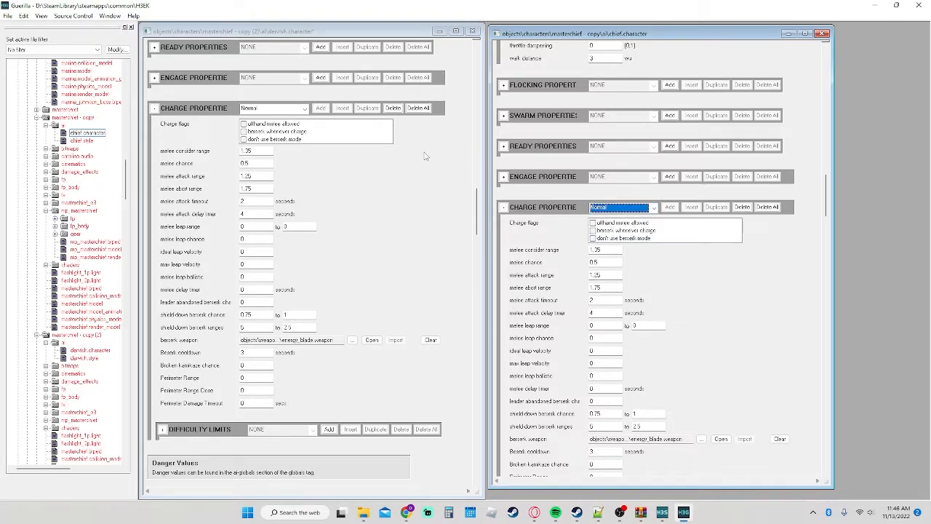
Step: Enable the don't use berserk mode flag in the Timid and Normal charge properties of dervish.character
click(294, 107)
click(282, 126)
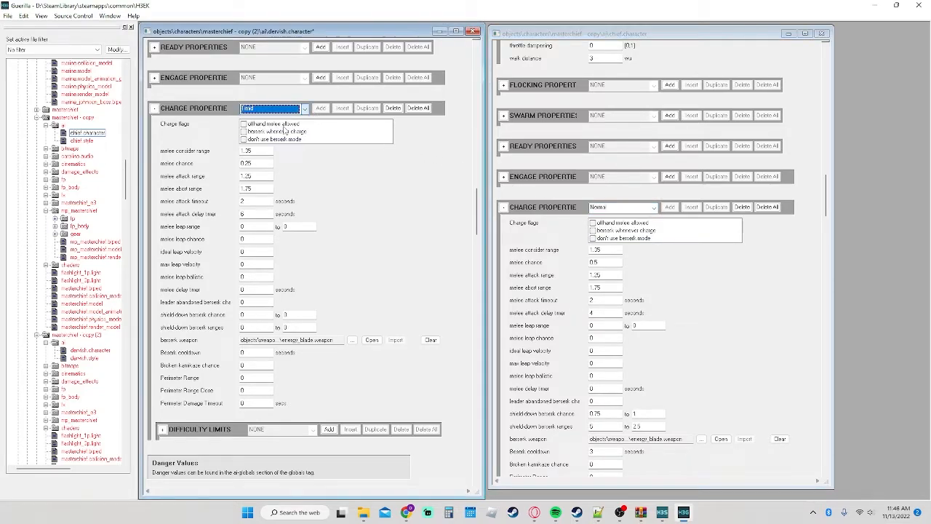
click(244, 140)
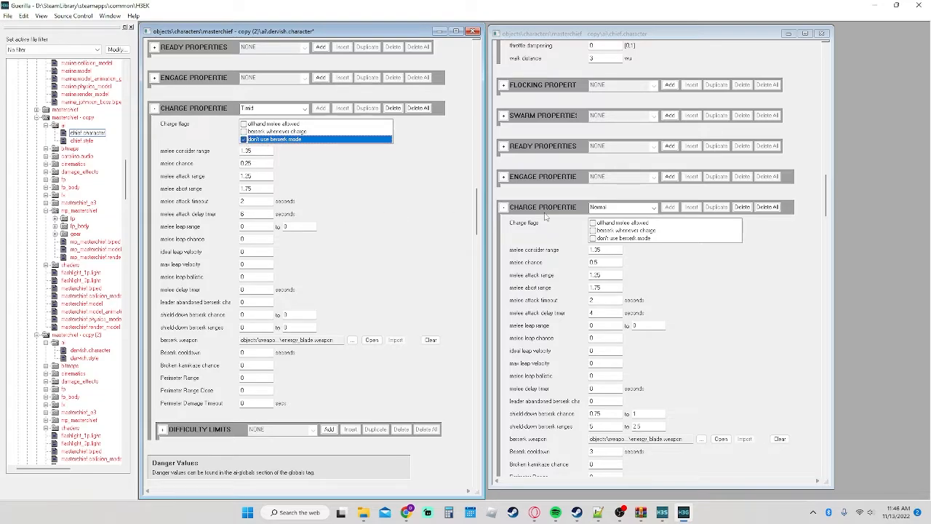
click(250, 109)
click(273, 134)
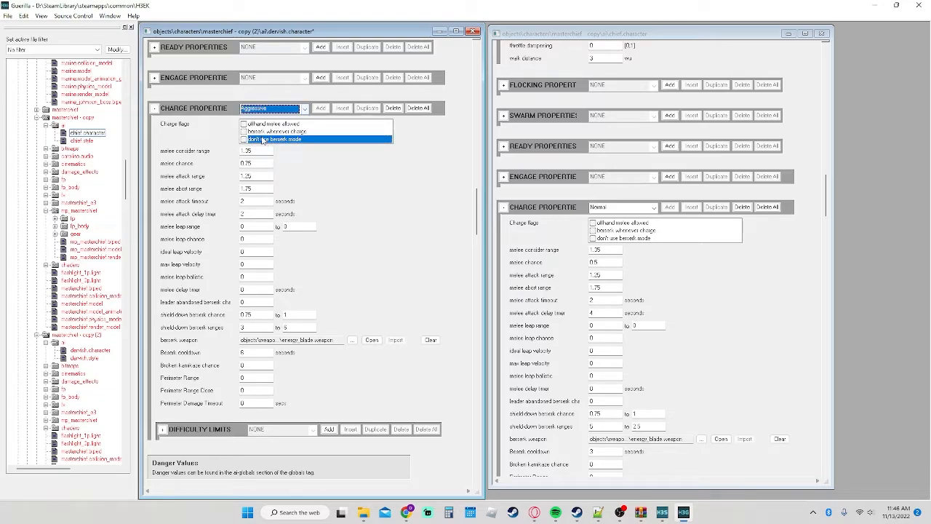
click(255, 109)
click(256, 127)
click(244, 139)
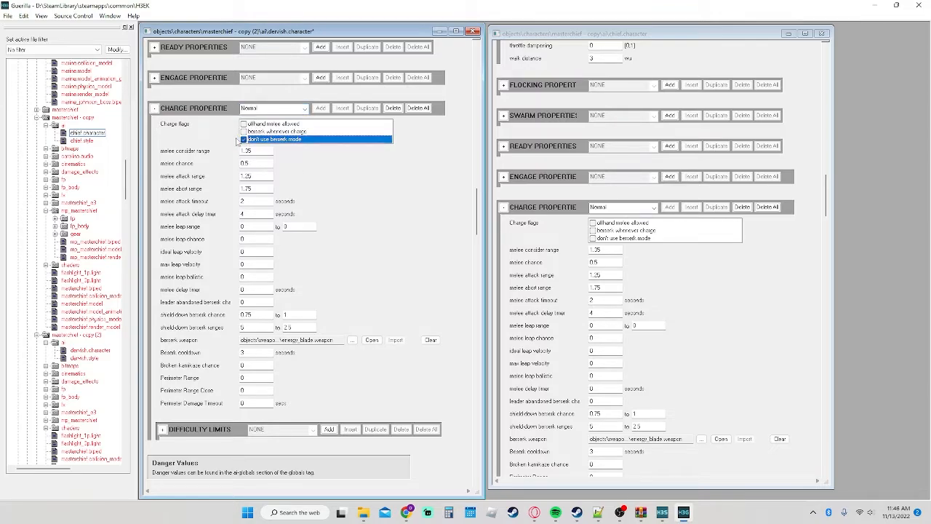
Step: Clear the berserk weapon reference in the Normal charge properties of dervish.character
scroll(348, 195, up, 3)
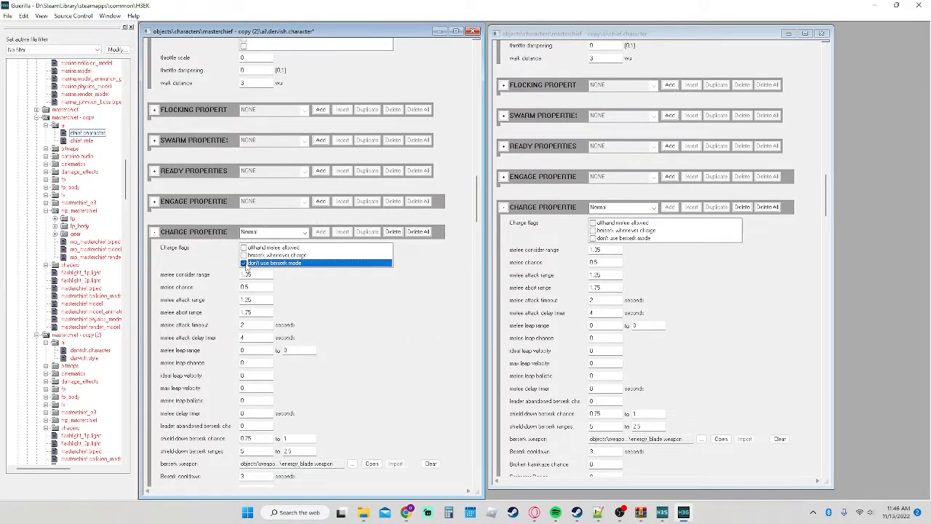
scroll(309, 279, down, 12)
scroll(315, 283, up, 3)
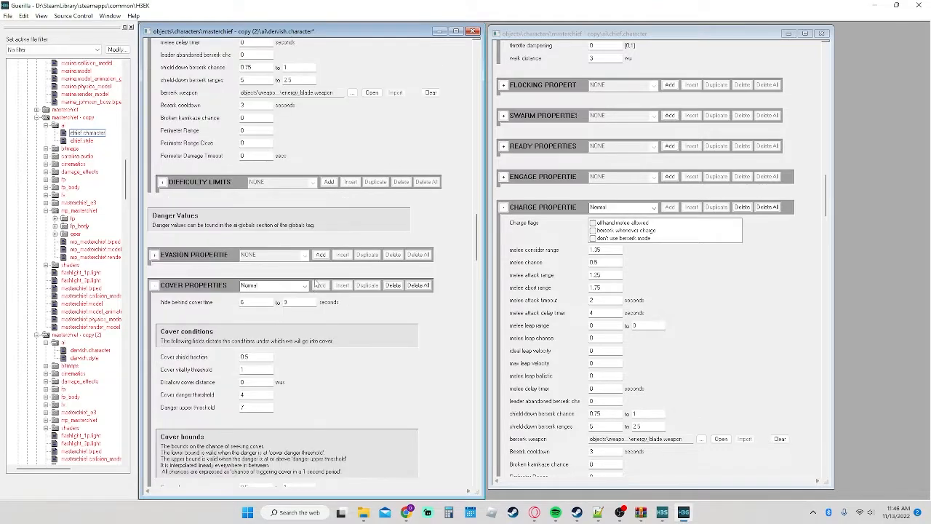
click(429, 93)
scroll(598, 373, down, 3)
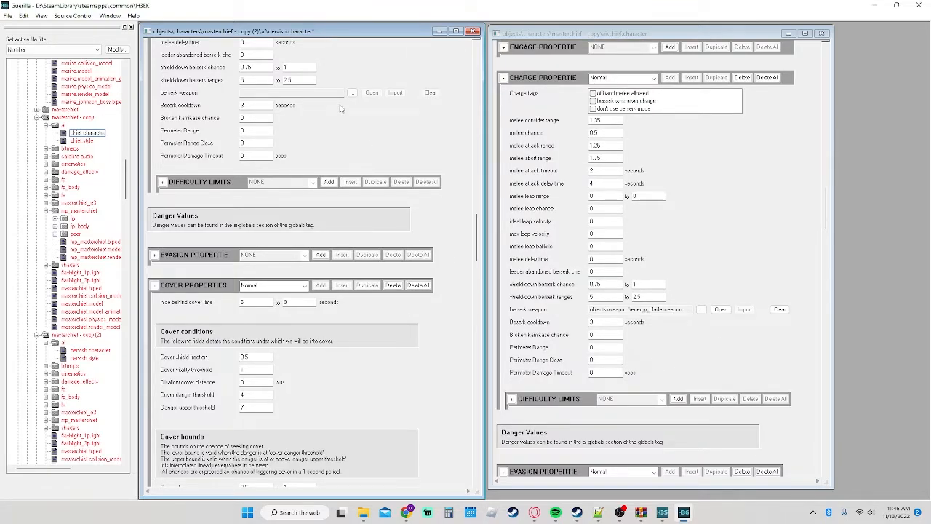
Step: Enable the crouch on investigate search flag in the Normal search properties of dervish.character
scroll(385, 232, down, 15)
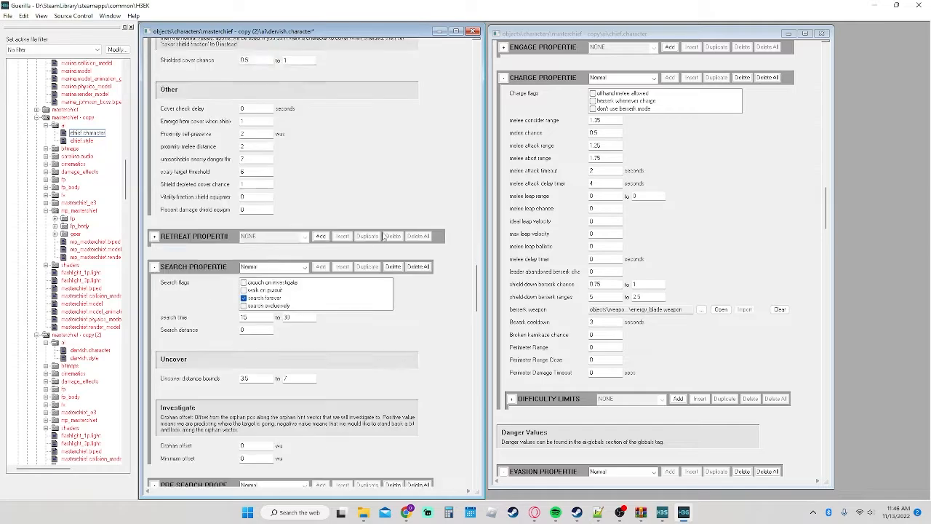
scroll(521, 244, down, 15)
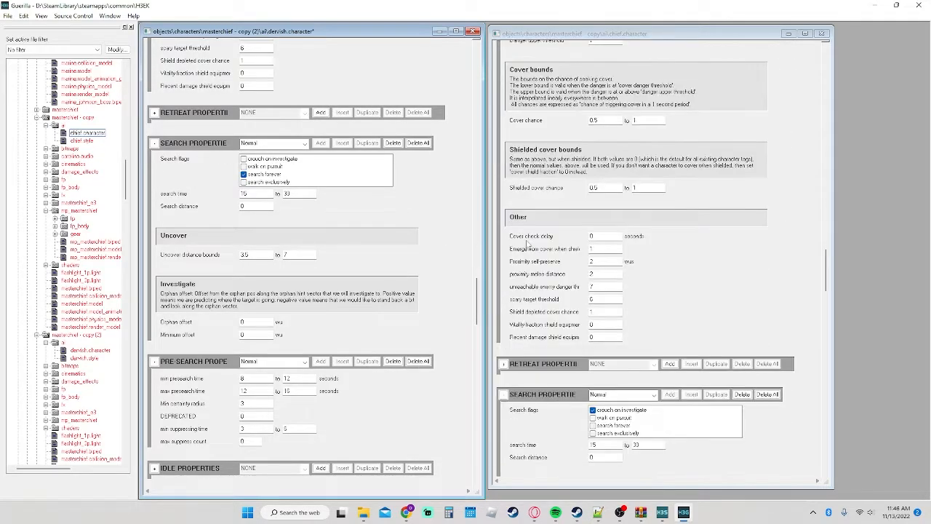
scroll(453, 240, down, 5)
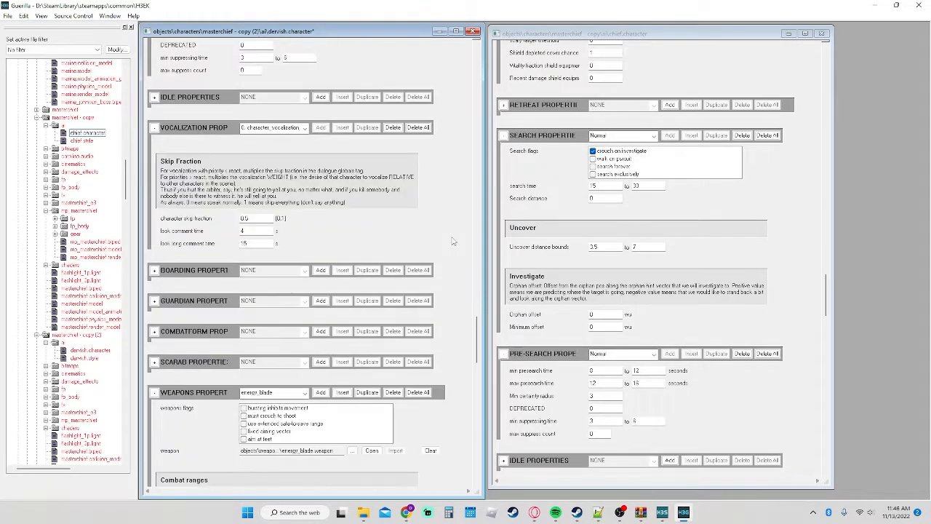
scroll(453, 241, up, 5)
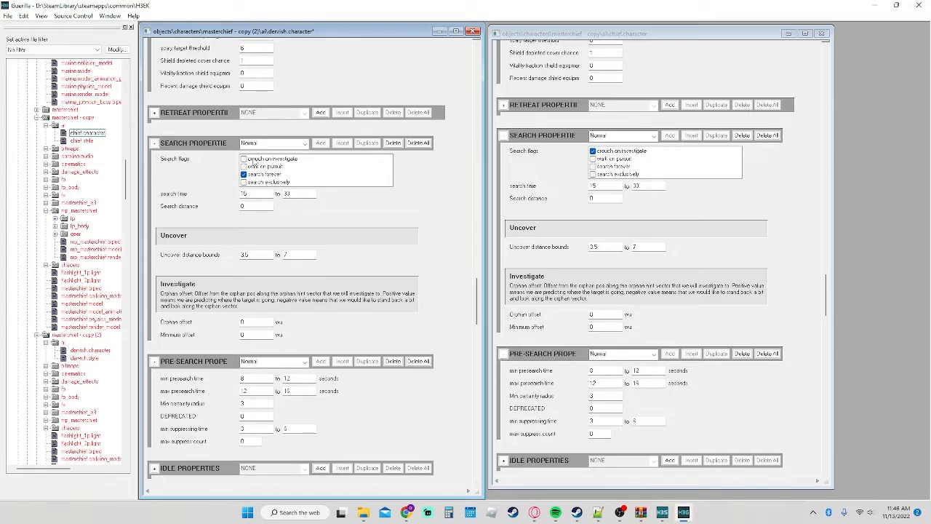
click(245, 160)
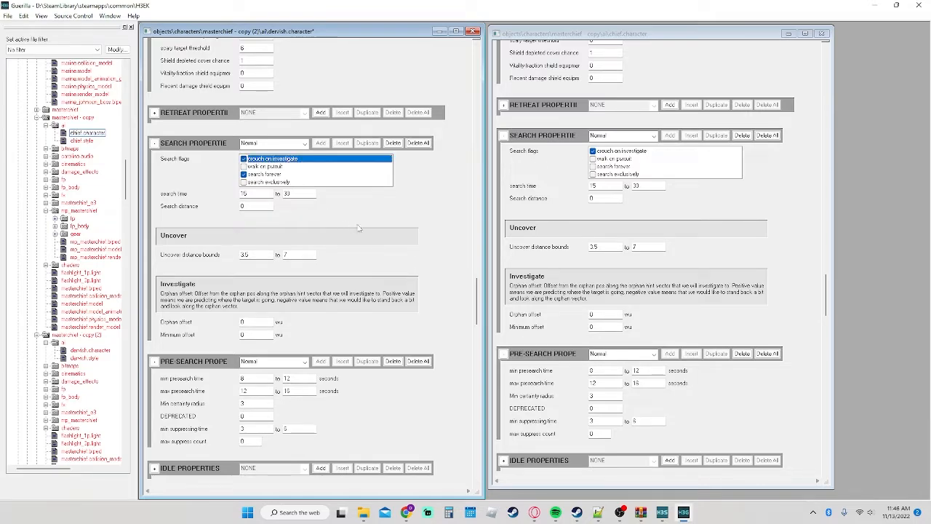
Step: Delete the energy_blade entry from the weapons properties and the covenant plasma entry from the grenades properties of dervish.character
scroll(524, 249, down, 5)
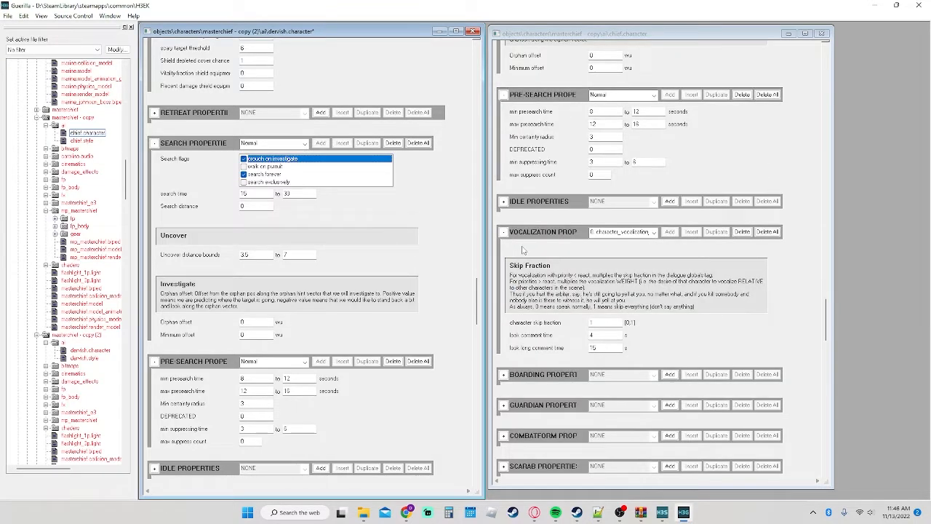
scroll(523, 250, down, 8)
scroll(384, 246, down, 5)
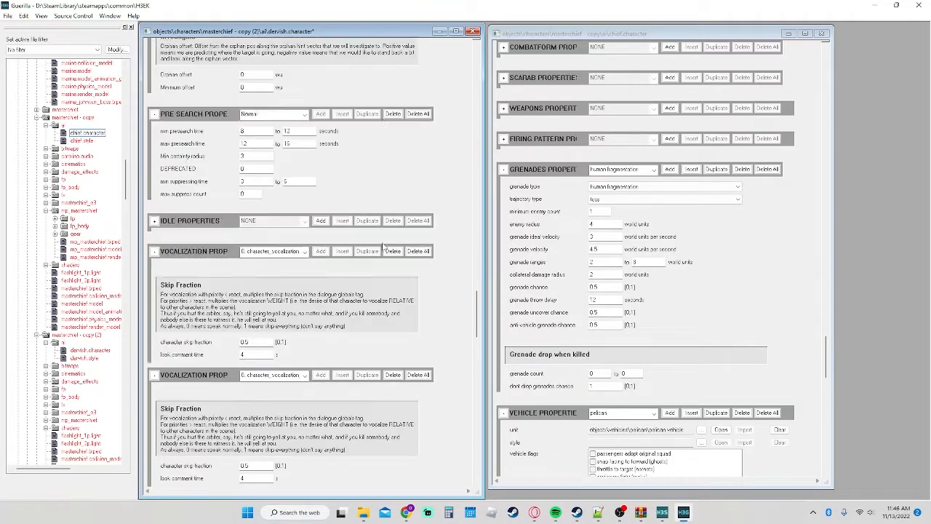
scroll(384, 246, down, 10)
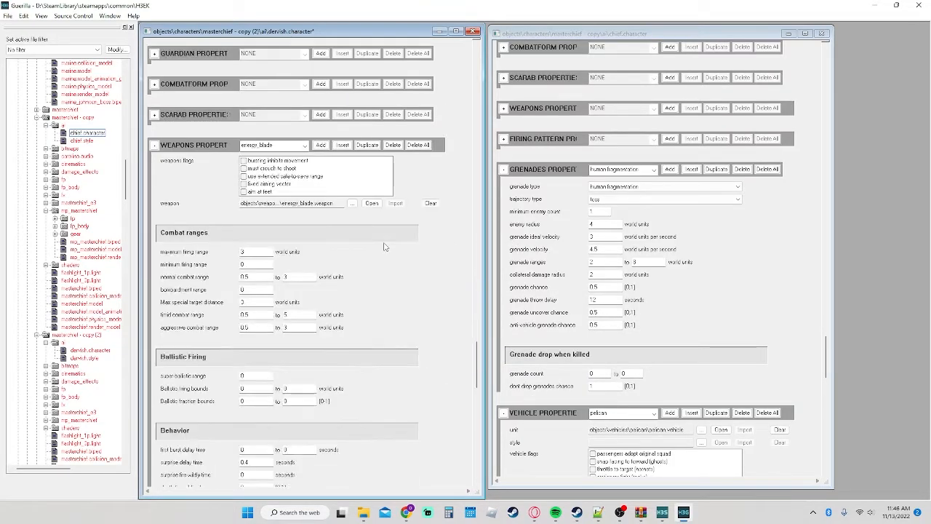
click(393, 146)
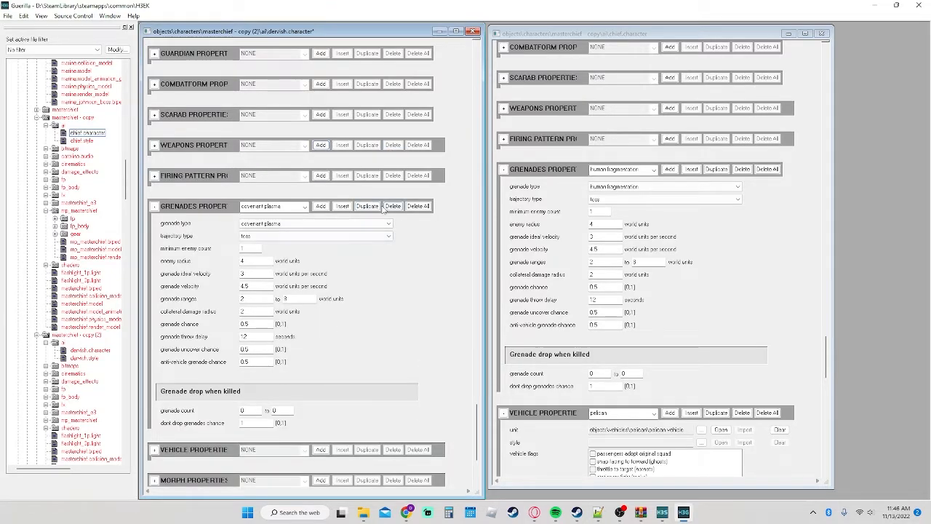
click(393, 205)
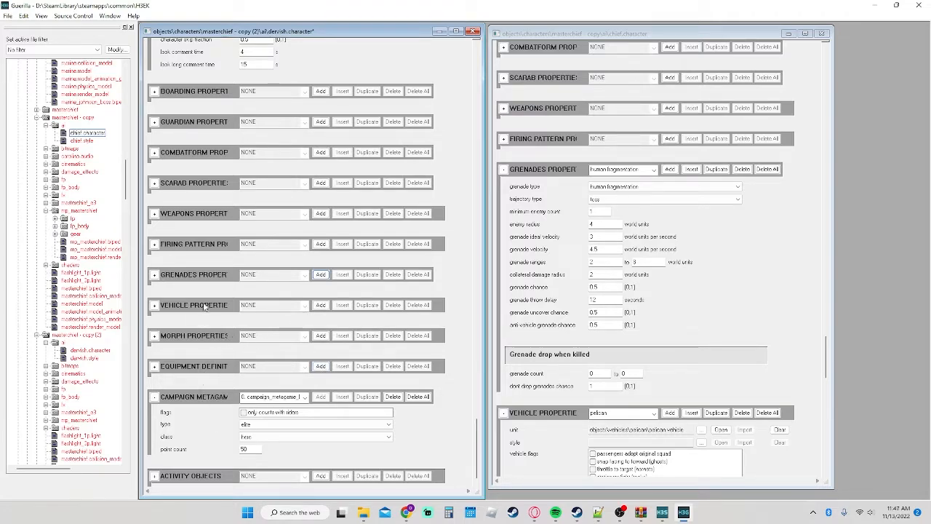
Step: Add a human fragmentation grenades entry to dervish.character with minimum enemy count 1 and enemy radius 4
click(320, 274)
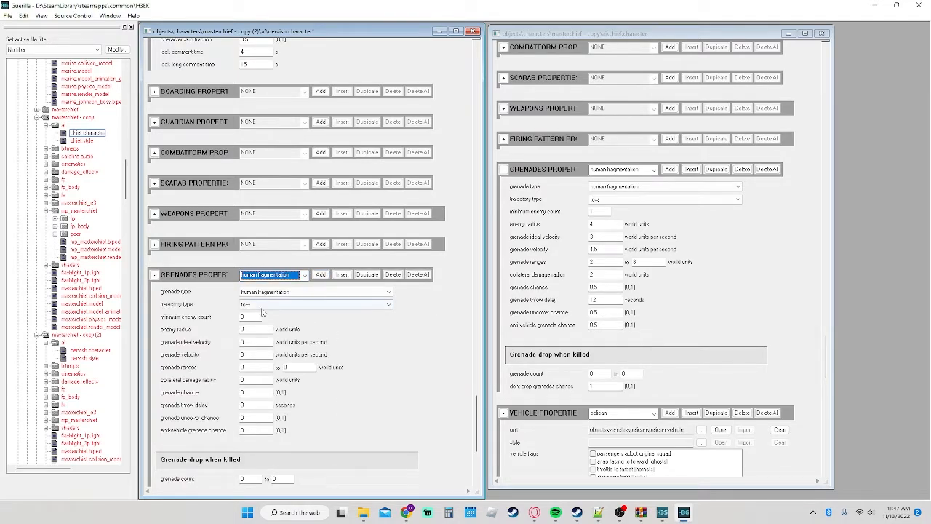
drag(248, 317, 211, 320)
text(1)
key(Tab)
text(4)
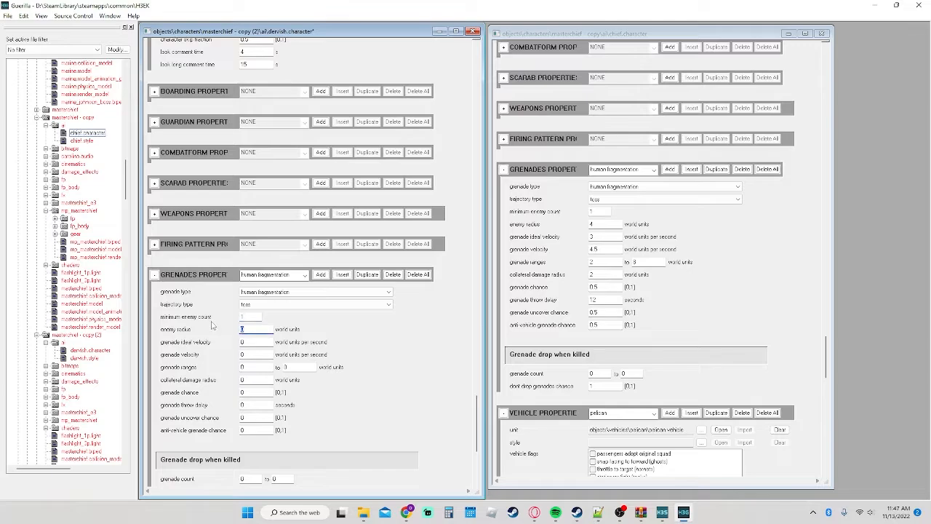
Step: Fill in the grenades entry like chief.character's, with ideal velocity 3, collateral damage radius 2, and grenade, uncover and anti-vehicle chances of 0.5
text(3)
key(Tab)
key(Tab)
key(Tab)
text(3)
key(Tab)
text(2)
key(Tab)
text(.5)
key(Tab)
key(Tab)
text(.5)
key(Tab)
text(.5)
Step: Save dervish.character, close both character tags and open mp_masterchief.biped from the masterchief - copy folder
key(ctrl+s)
click(473, 32)
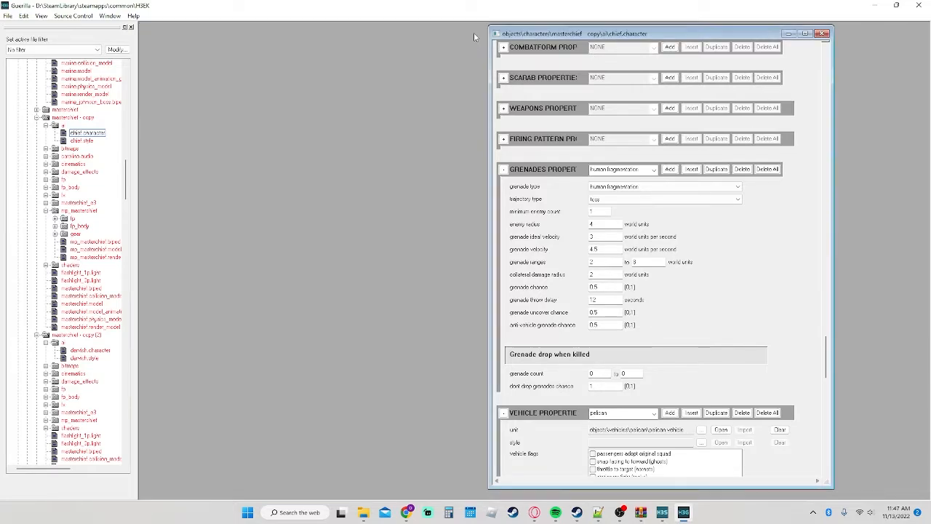
click(822, 34)
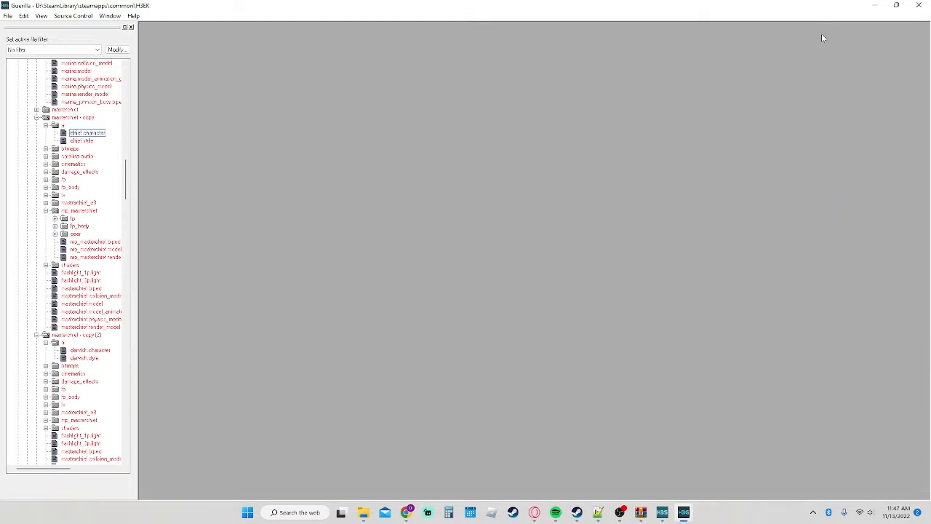
double_click(95, 242)
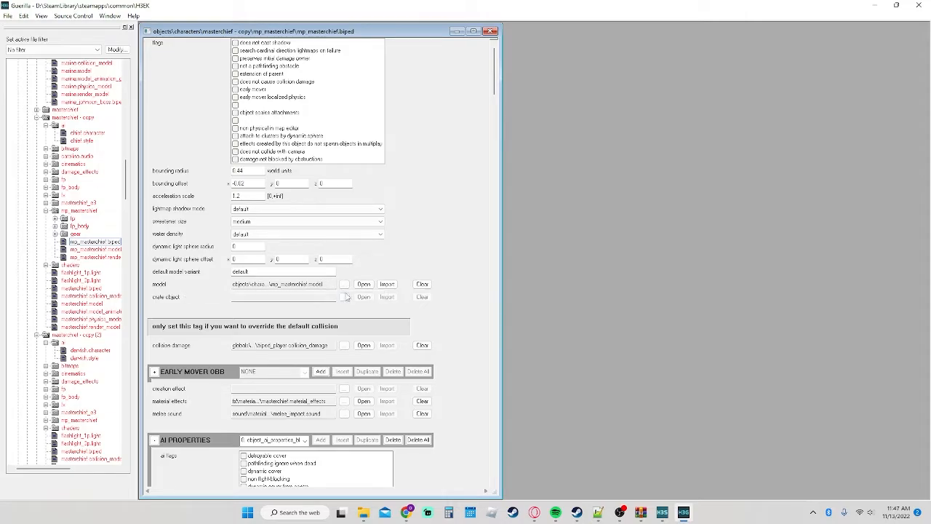
Step: Set the biped's model reference to masterchief.model from the masterchief - Copy (2) folder
click(344, 284)
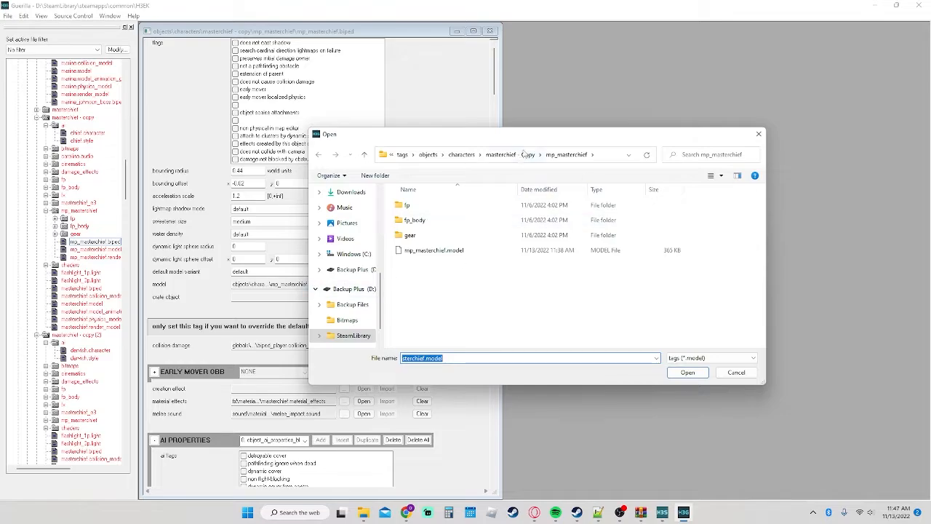
click(461, 155)
scroll(458, 295, down, 1)
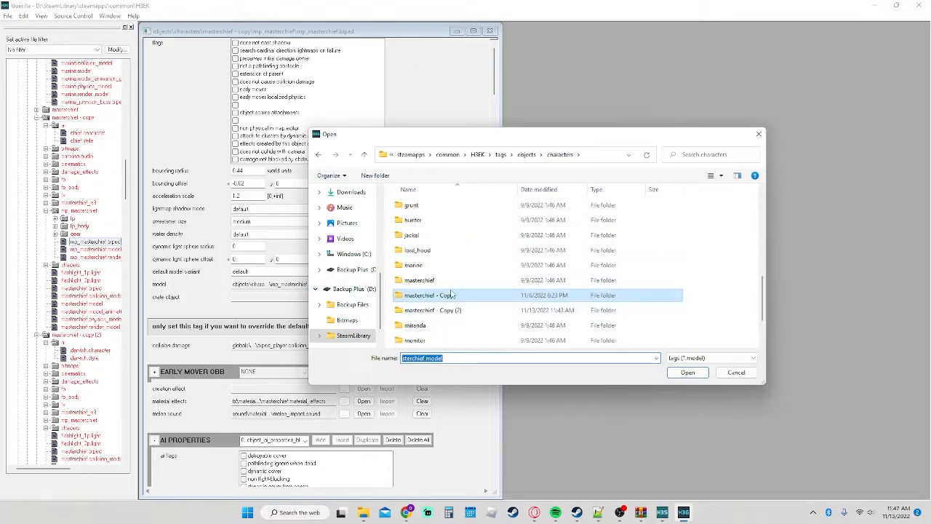
double_click(451, 310)
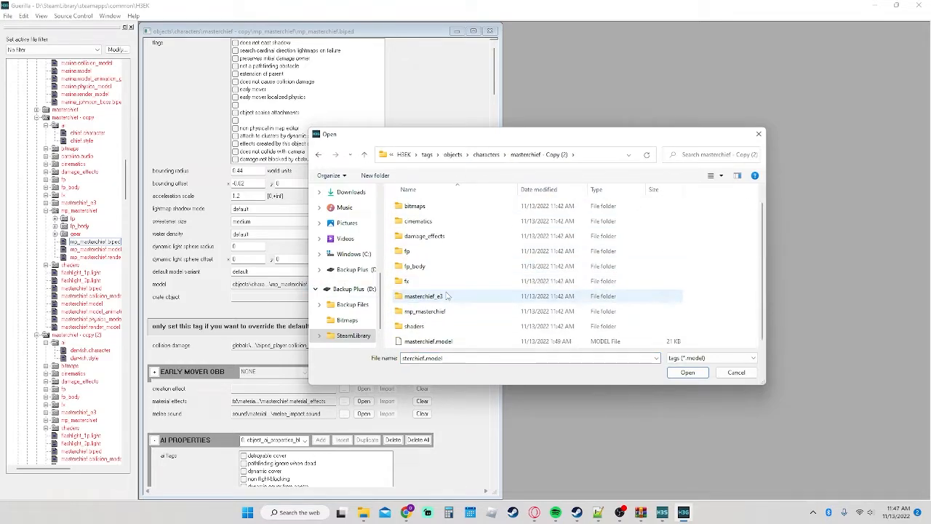
click(443, 342)
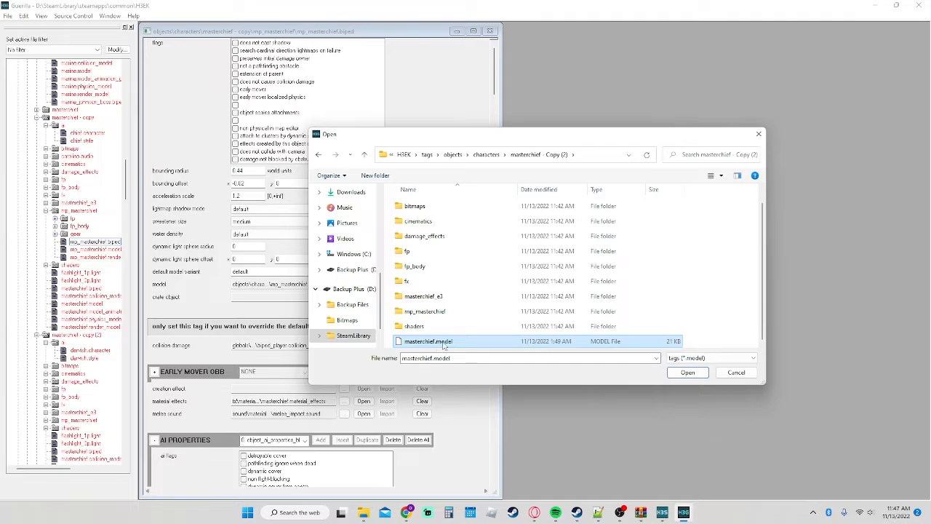
click(676, 374)
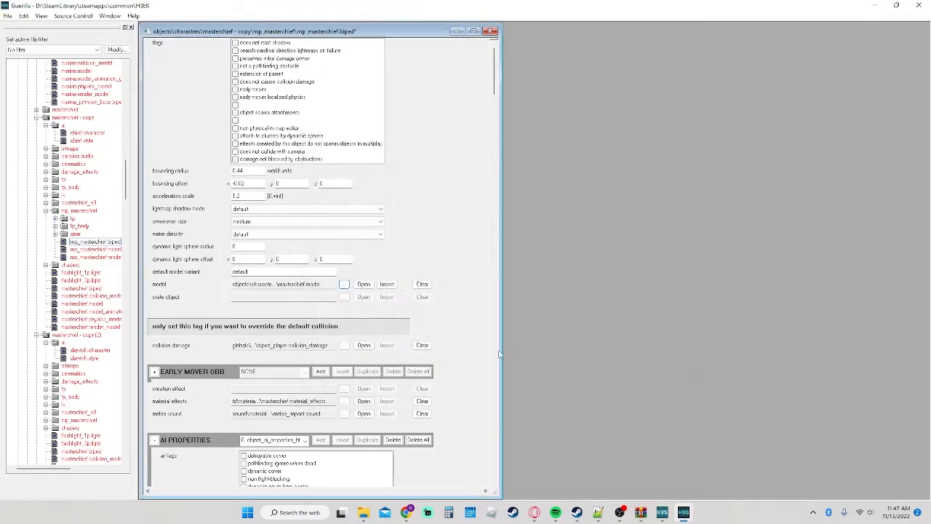
Step: Set the biped's model reference to mp_masterchief.model from the mp_masterchief folder inside masterchief - Copy (2)
click(344, 284)
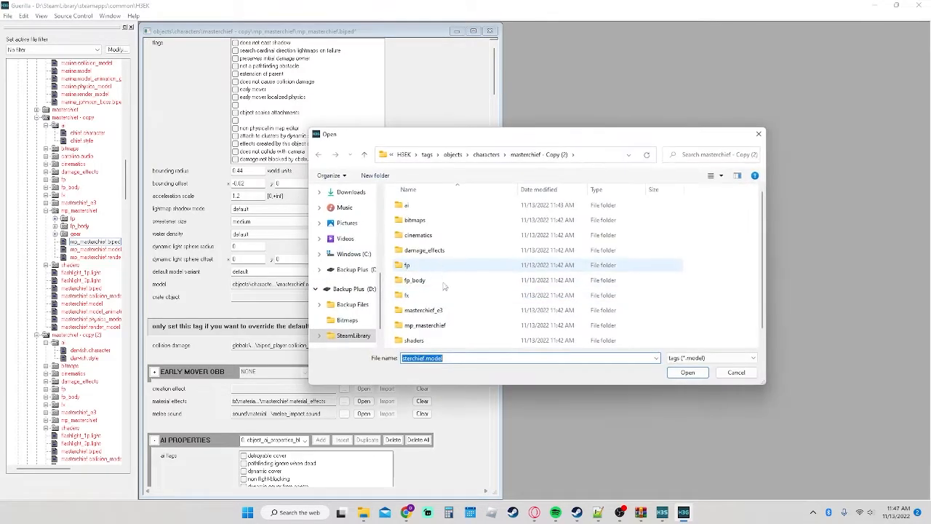
click(465, 325)
double_click(466, 325)
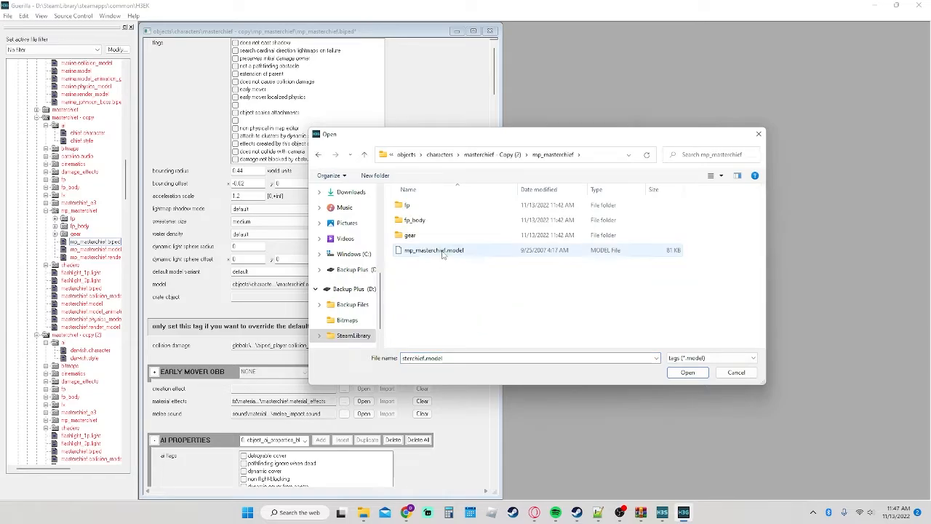
click(448, 250)
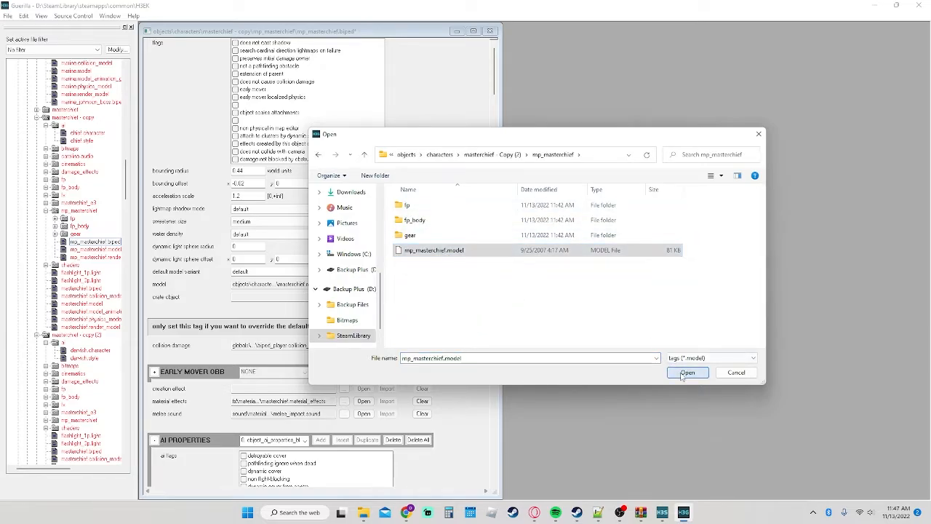
click(687, 372)
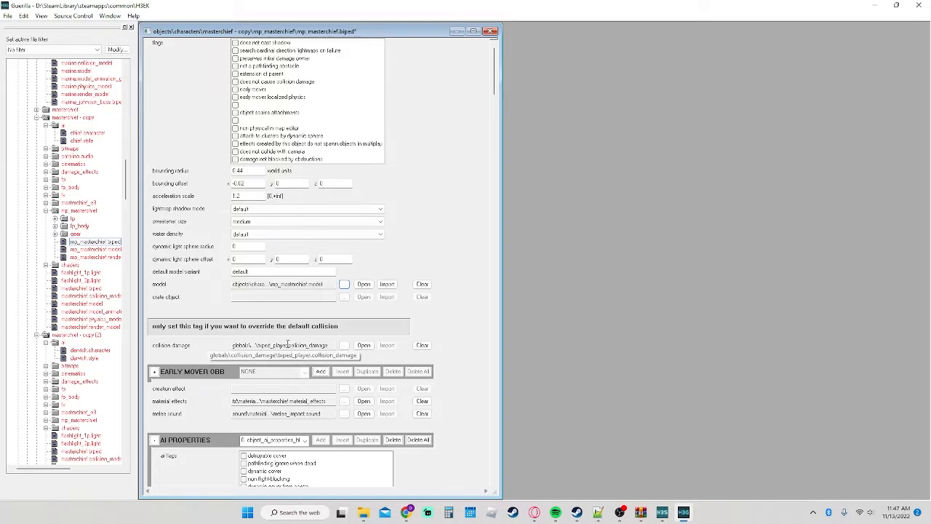
Step: Reset the leap jump speed in the biped's AI properties to NONE
scroll(288, 345, down, 3)
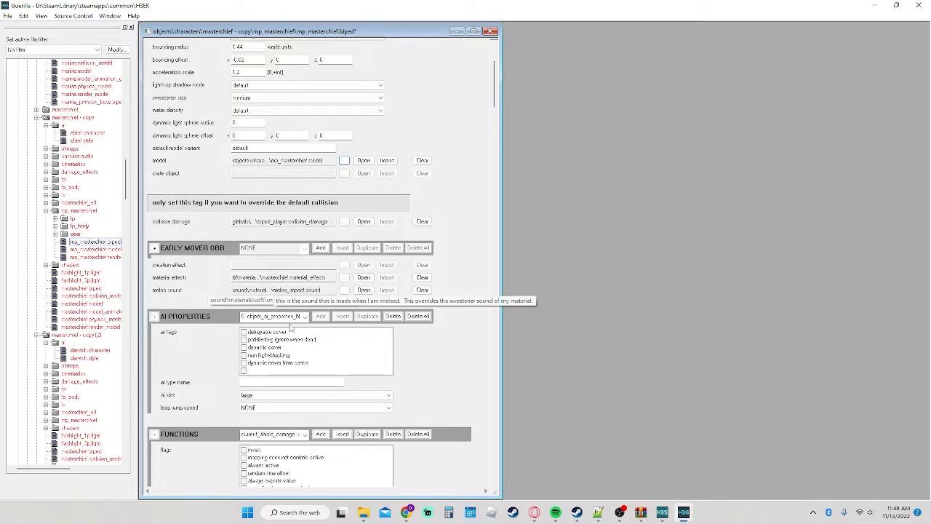
scroll(355, 282, up, 3)
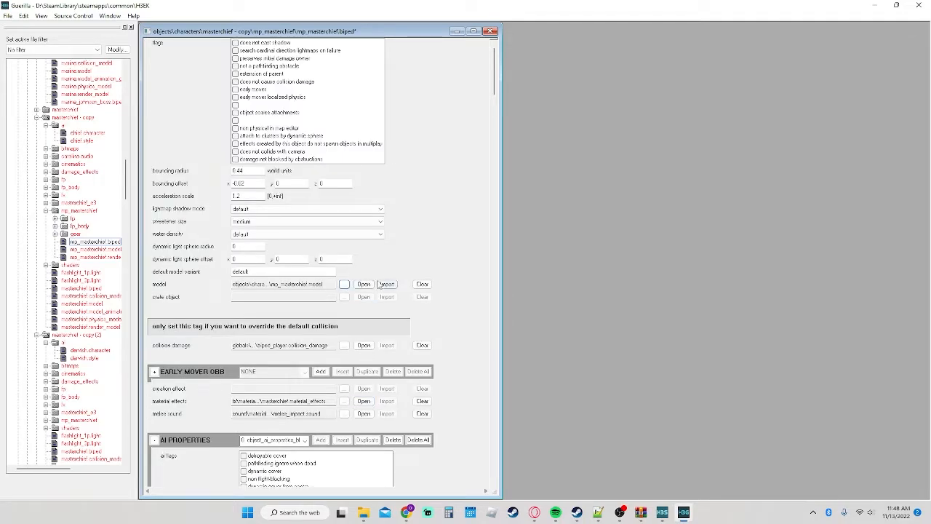
scroll(375, 286, down, 6)
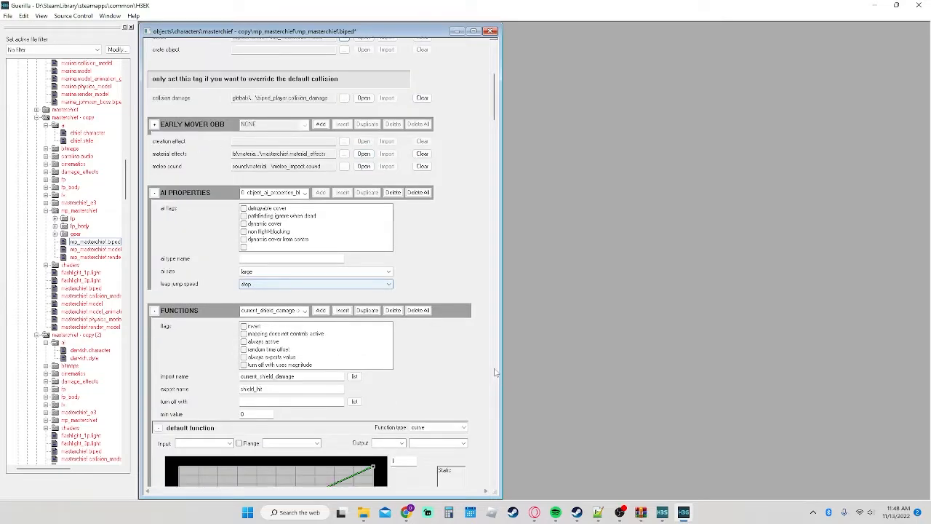
click(354, 284)
click(351, 283)
click(351, 284)
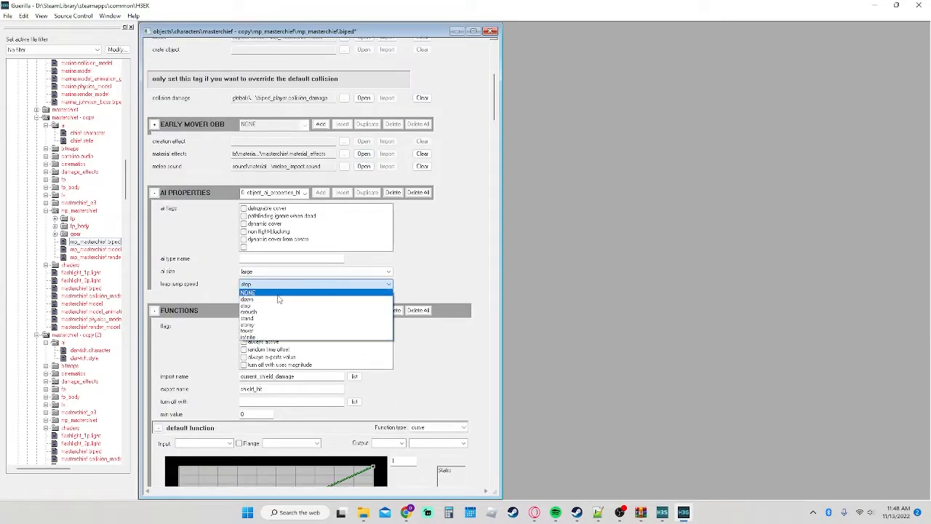
click(352, 289)
Step: Review the biped's functions and attachments, and compare the initial permutations of its primary change color
scroll(451, 282, down, 3)
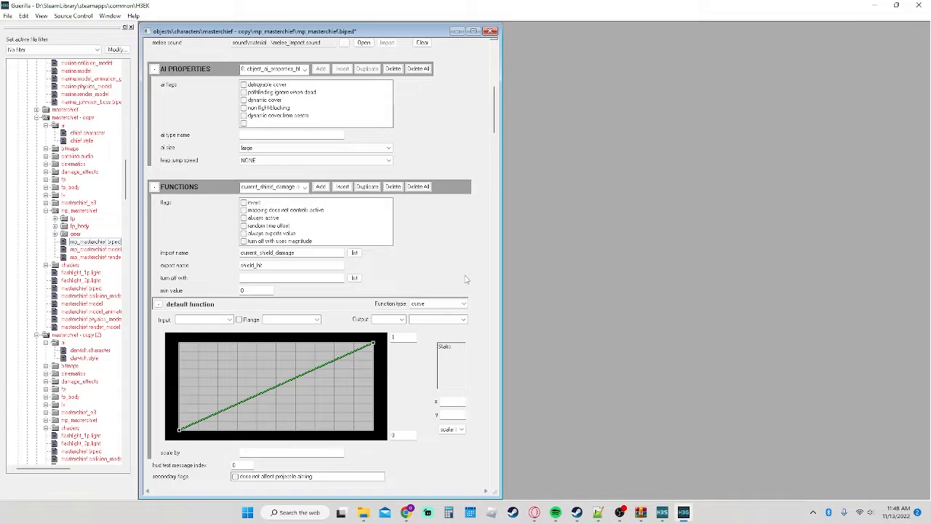
scroll(458, 280, down, 6)
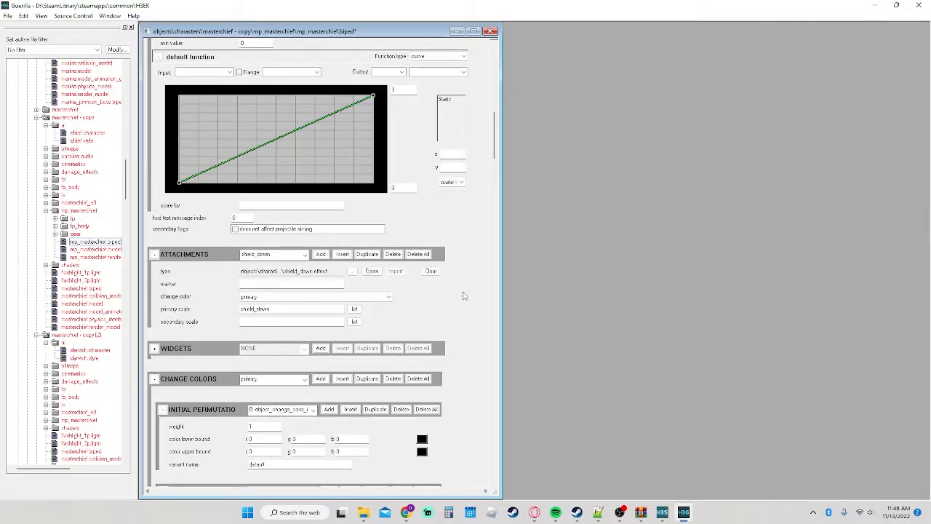
scroll(466, 296, down, 3)
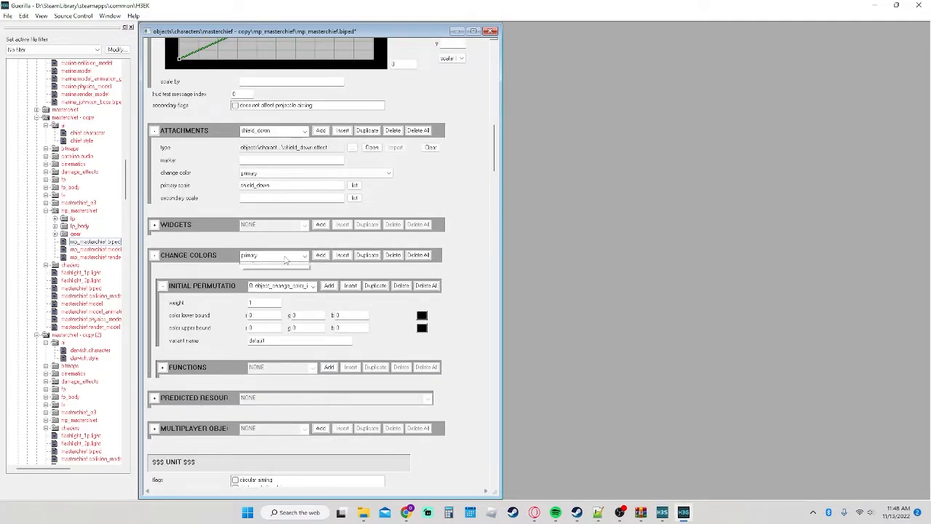
click(279, 256)
click(278, 266)
click(283, 286)
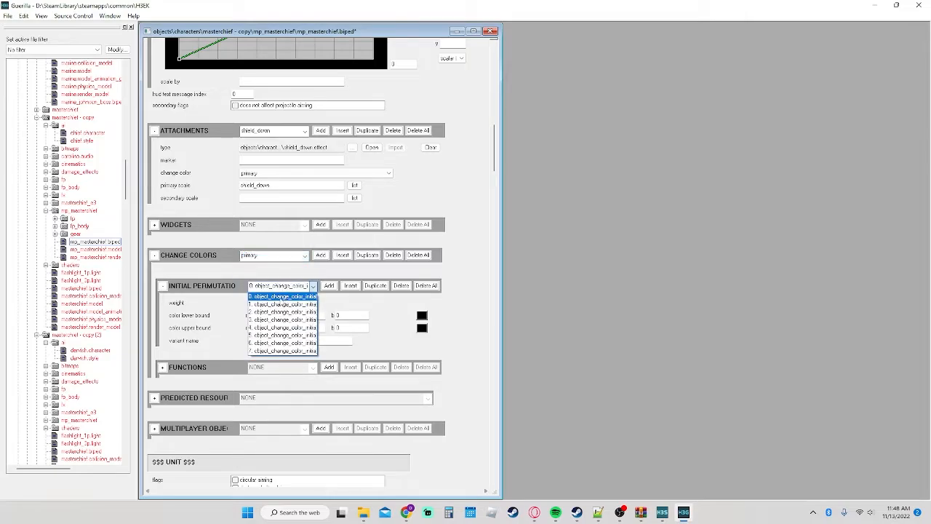
click(277, 302)
click(277, 287)
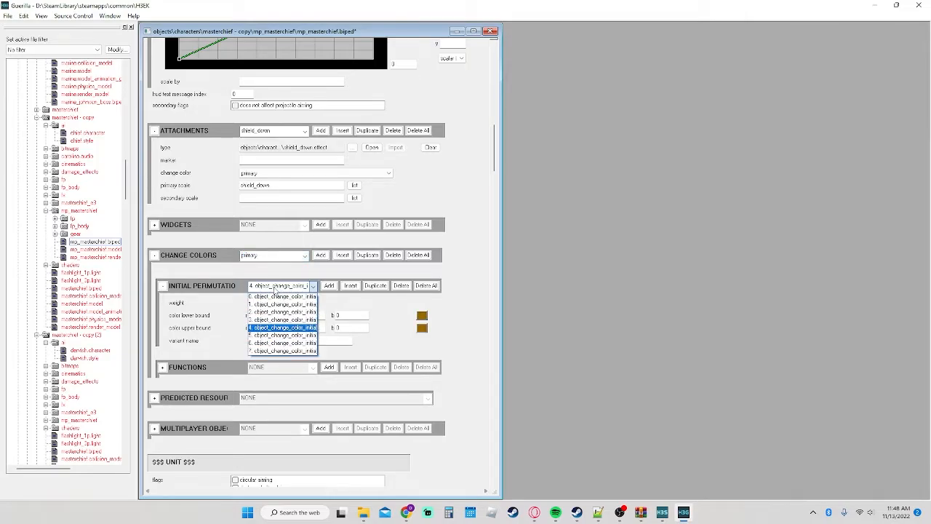
click(275, 295)
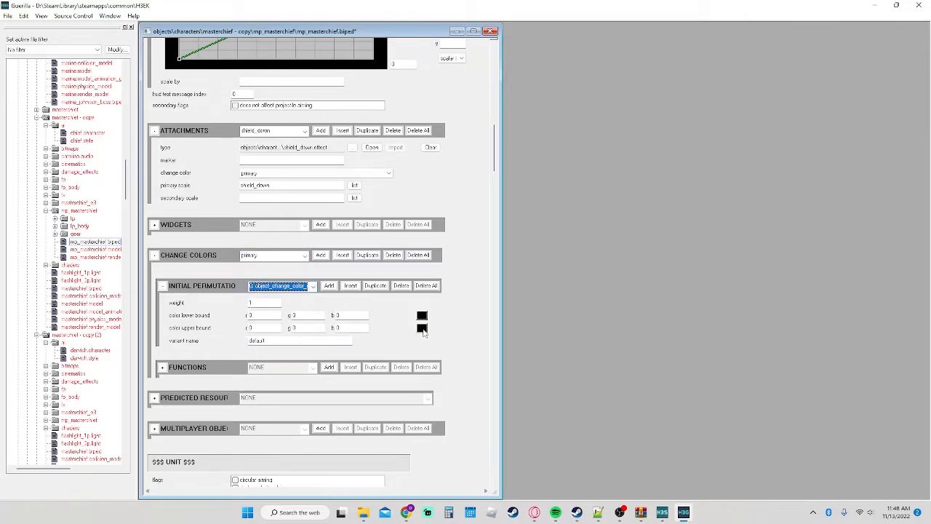
Step: Examine the unit flags, default team and camera settings of the biped in the masterchief - copy folder
scroll(483, 360, down, 4)
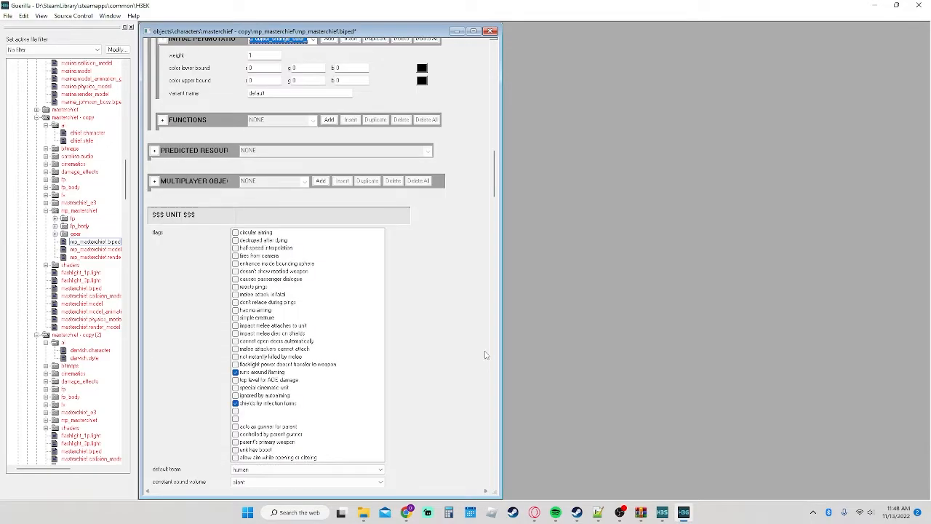
scroll(484, 354, down, 2)
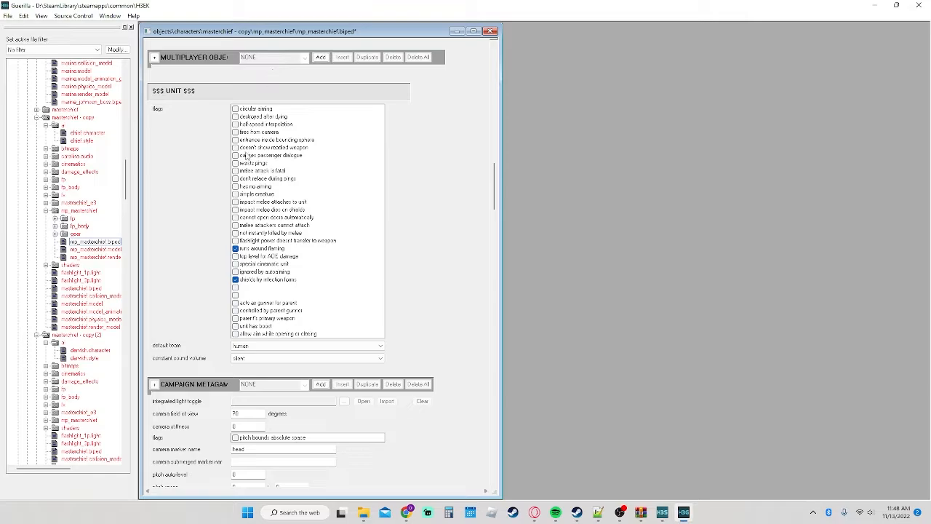
scroll(419, 319, down, 4)
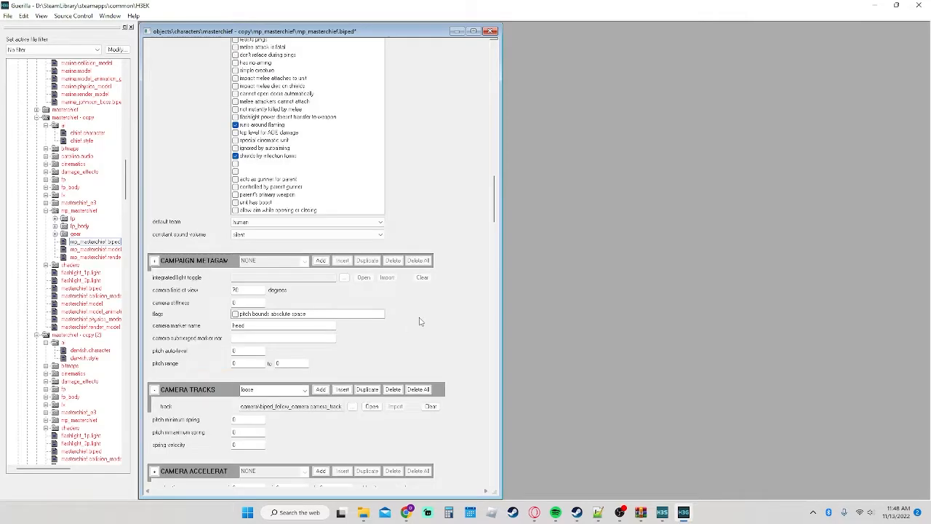
scroll(76, 153, up, 3)
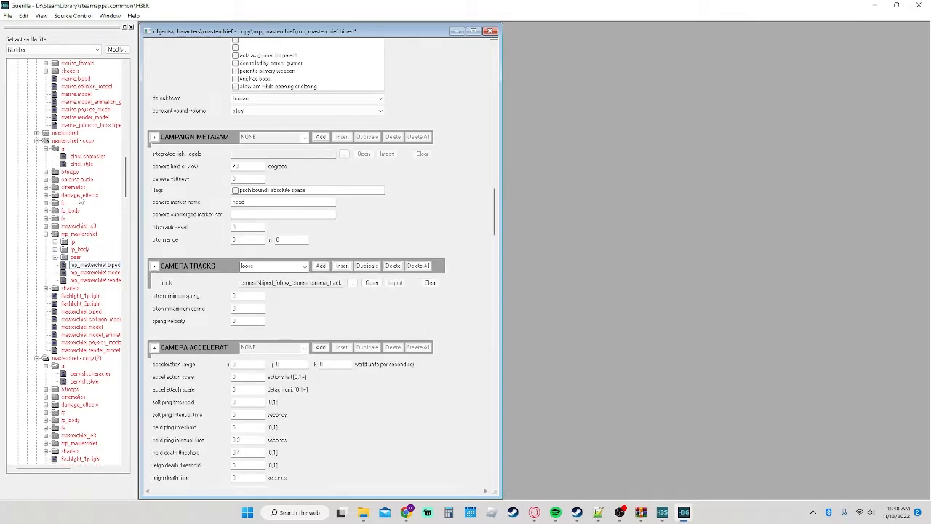
scroll(86, 155, up, 2)
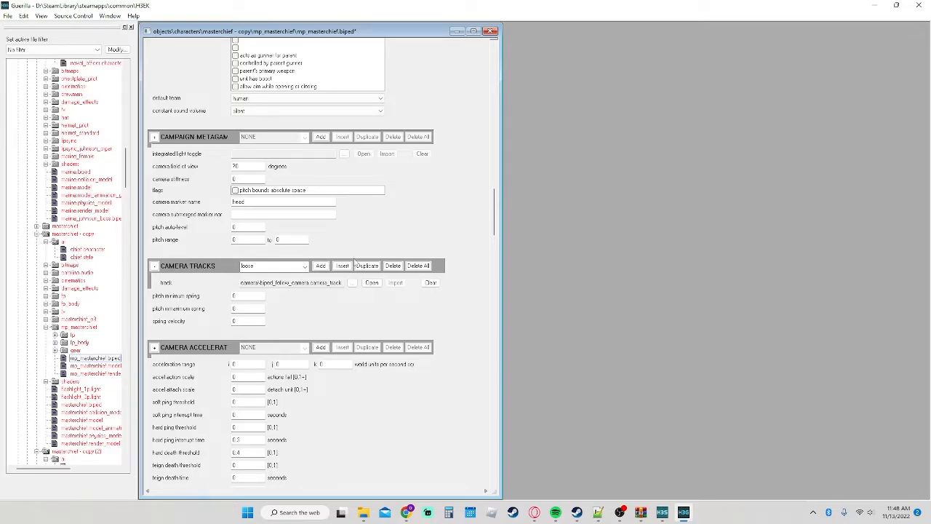
Step: Point the biped's model reference to mp_masterchief.model from the mp_masterchief folder inside masterchief - Copy
scroll(354, 263, up, 15)
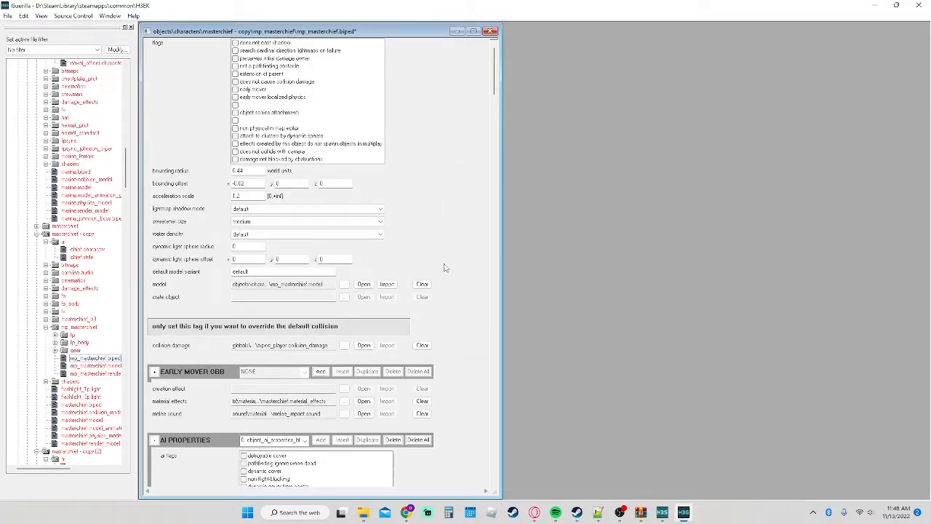
click(344, 284)
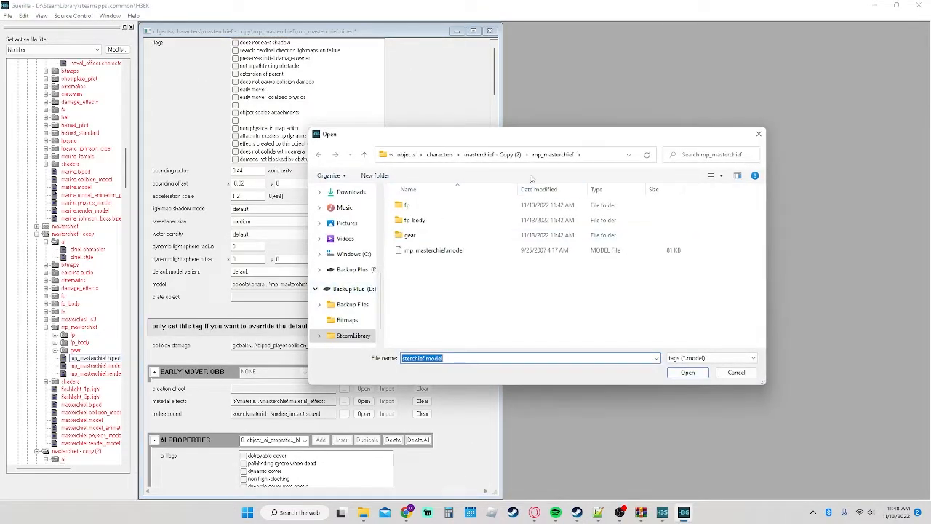
click(457, 155)
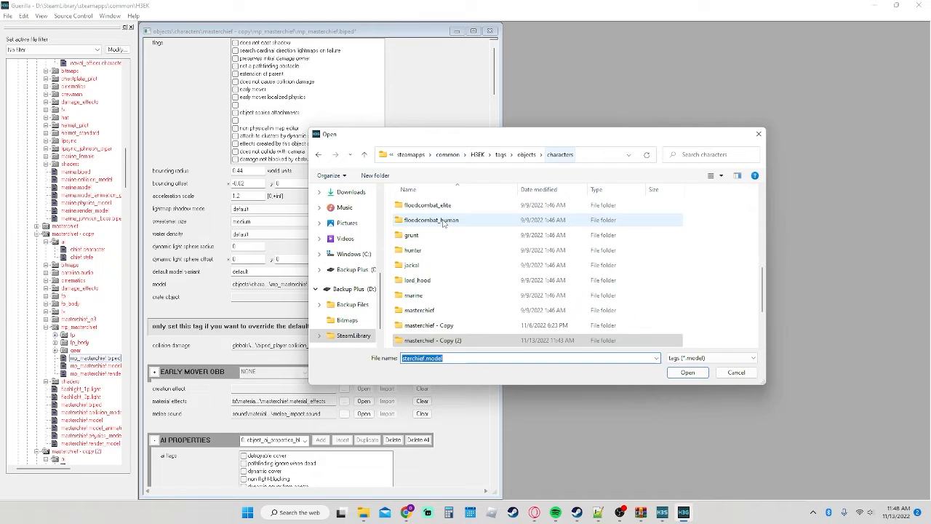
double_click(429, 325)
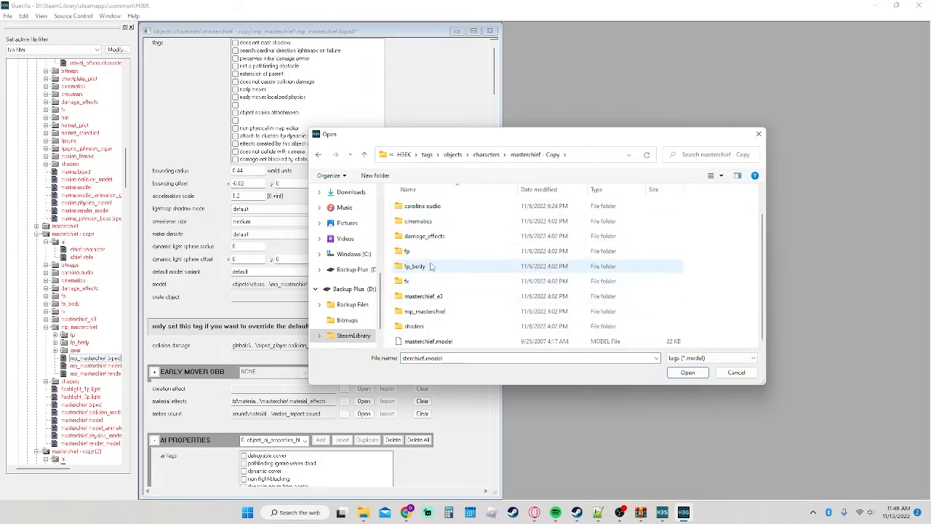
double_click(432, 312)
click(431, 250)
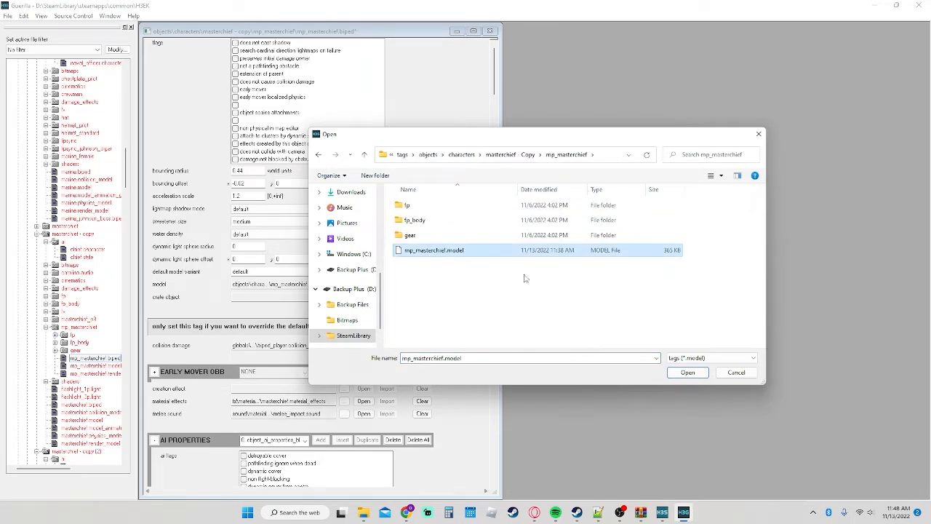
click(688, 372)
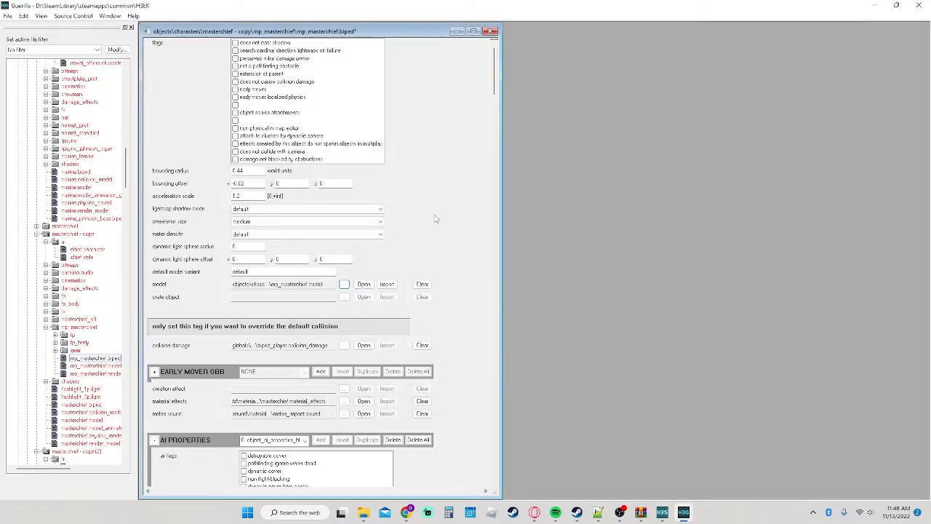
Step: Close mp_masterchief.biped, reopen it from the masterchief - copy folder and move its window aside to free space for a second tag
scroll(435, 211, down, 3)
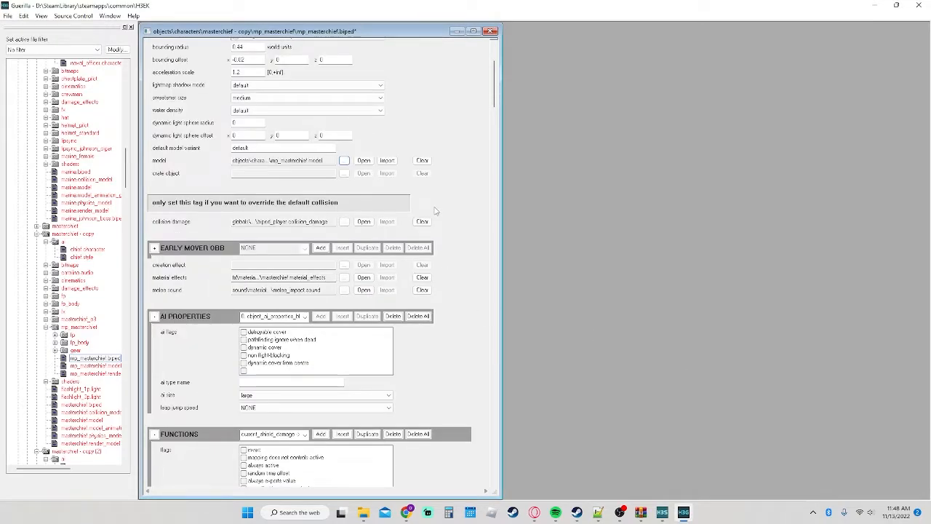
click(491, 30)
click(497, 275)
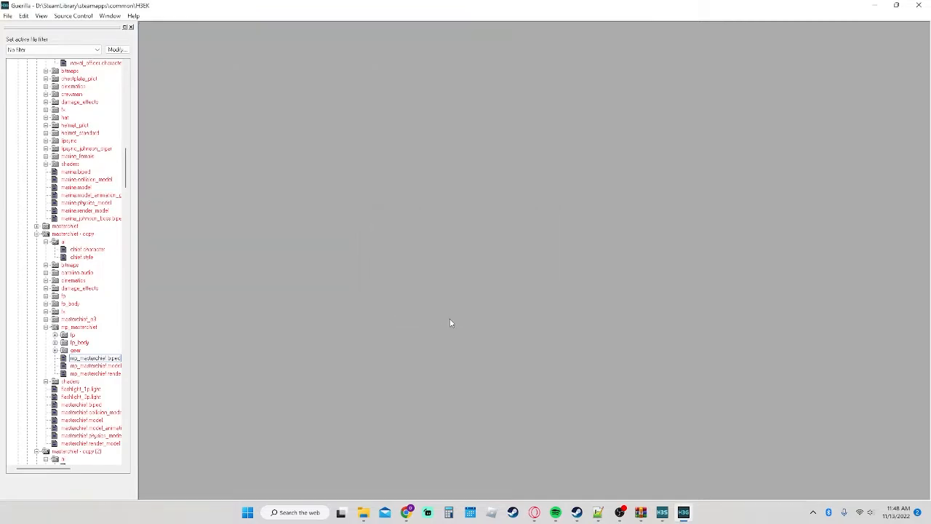
scroll(63, 278, down, 2)
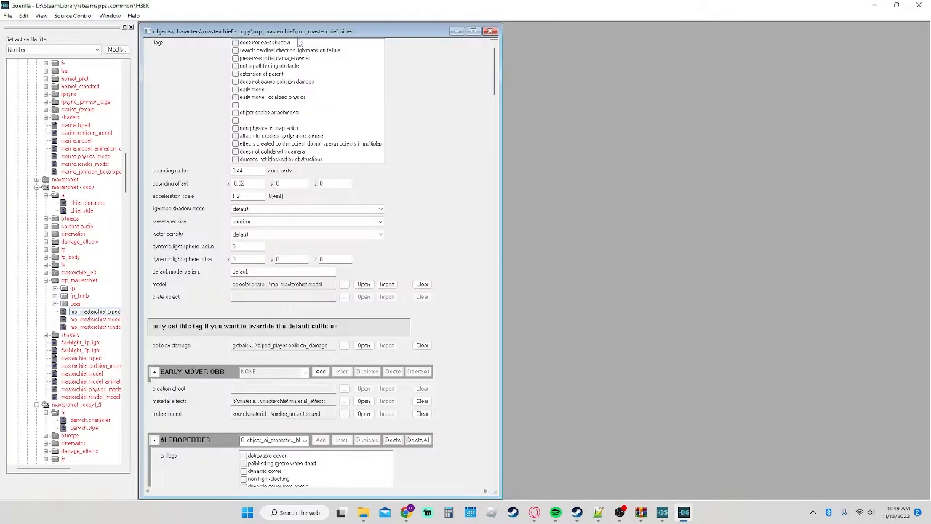
drag(304, 31, 719, 32)
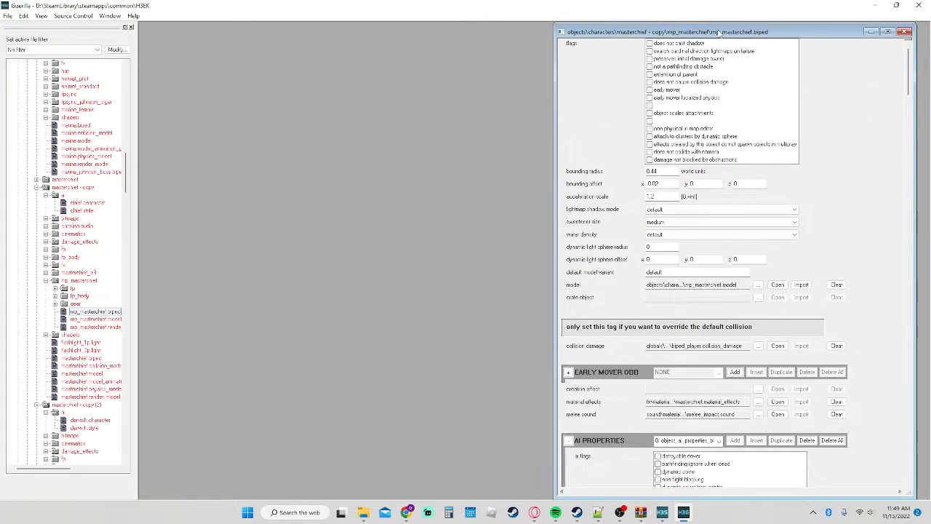
Step: Open mp_masterchief.biped from the masterchief - copy (2) folder and arrange its window at full height beside the other biped
scroll(88, 320, down, 7)
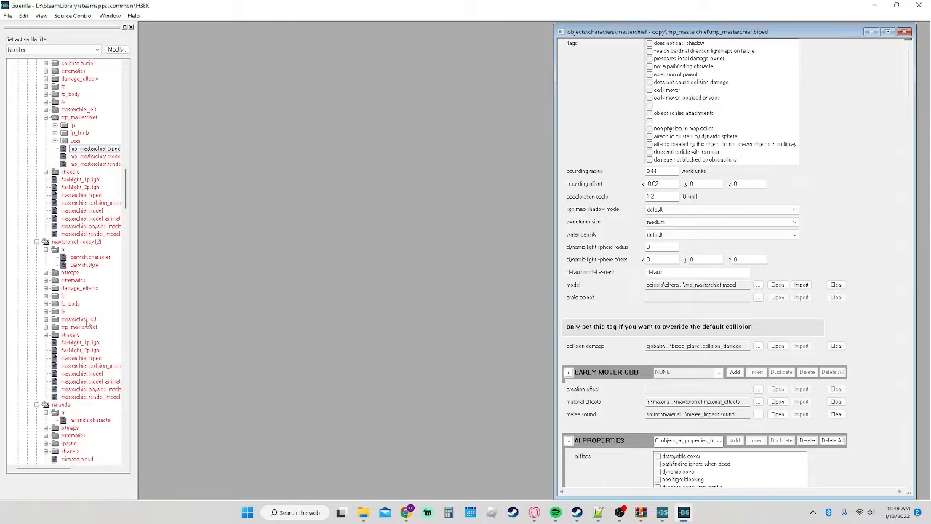
click(45, 328)
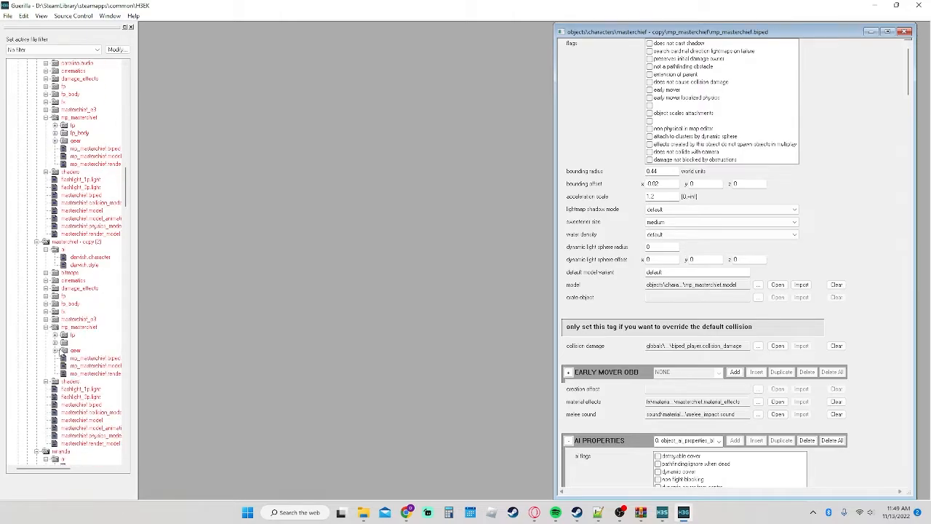
click(86, 358)
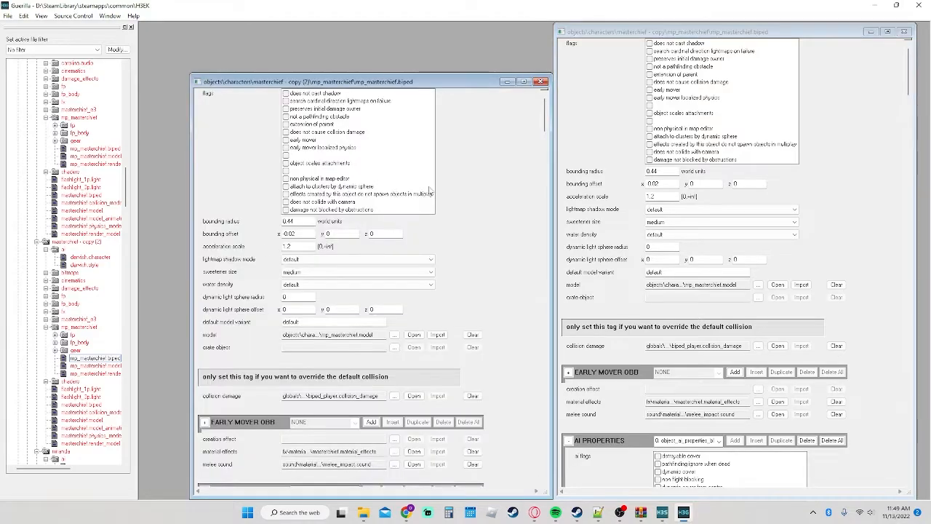
drag(395, 76, 378, 37)
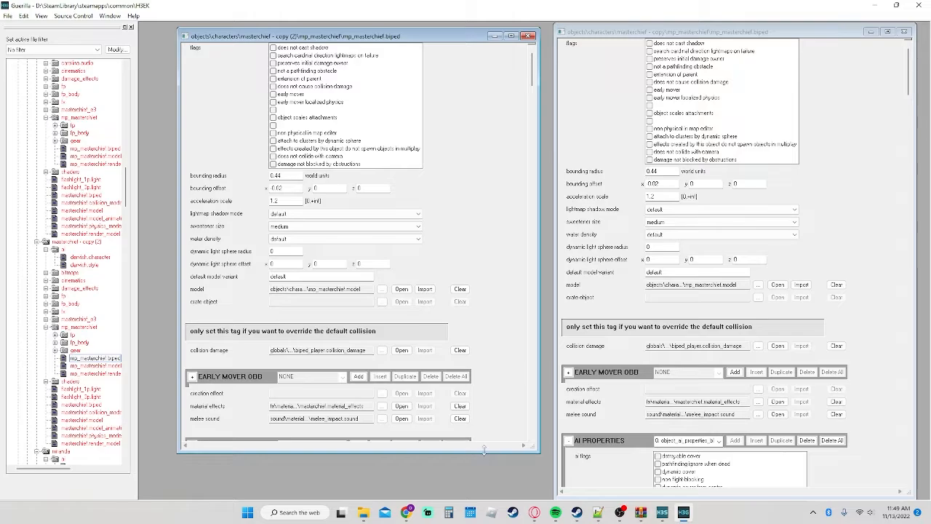
drag(485, 453, 484, 499)
Step: Set the copy (2) biped's model reference to mp_masterchief.model from the mp_masterchief folder inside masterchief - Copy (2)
click(382, 289)
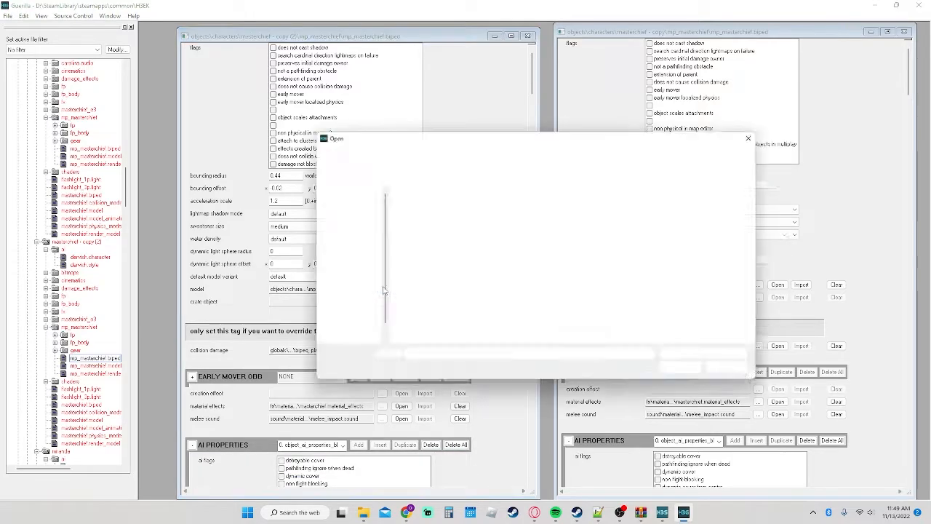
click(486, 155)
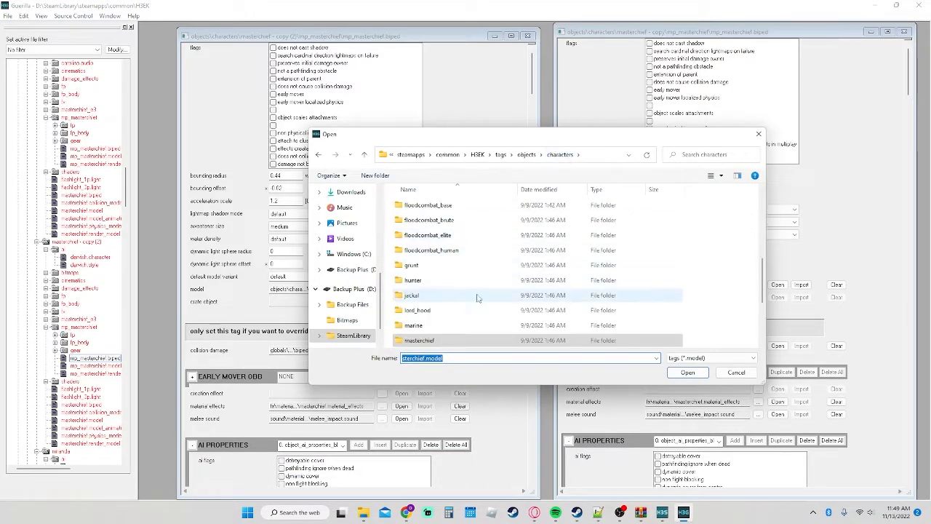
double_click(436, 324)
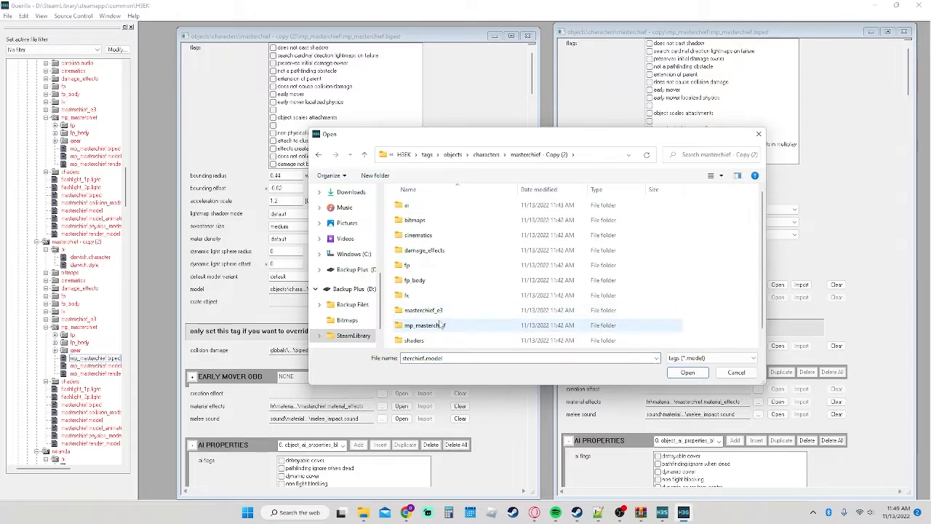
double_click(447, 325)
click(433, 249)
click(688, 373)
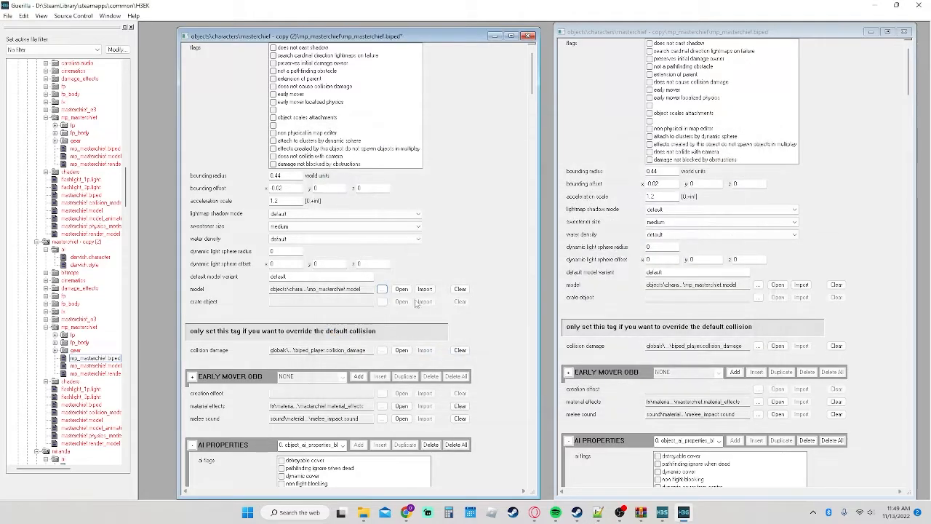
Step: Examine the primary change color's initial permutations, including entries 2 and 3, and the unit flags in the copy (2) biped
scroll(364, 357, down, 3)
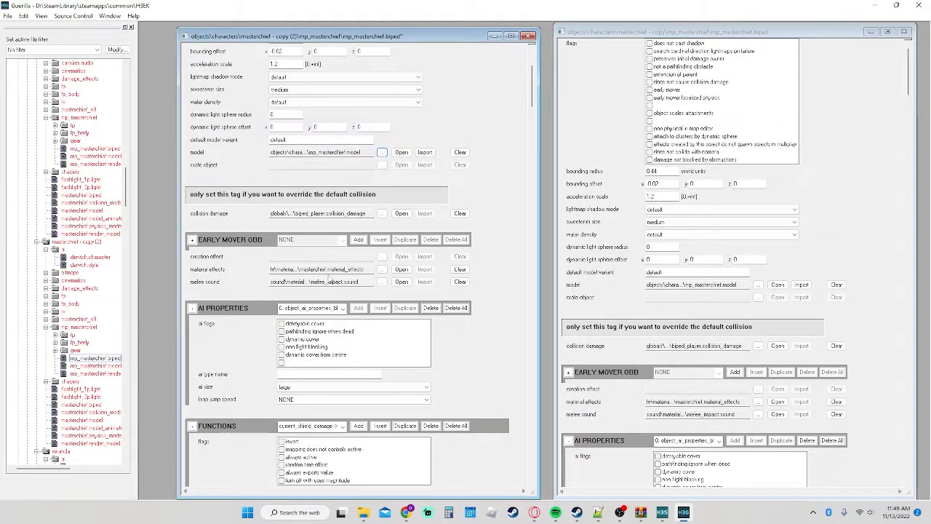
scroll(329, 279, down, 10)
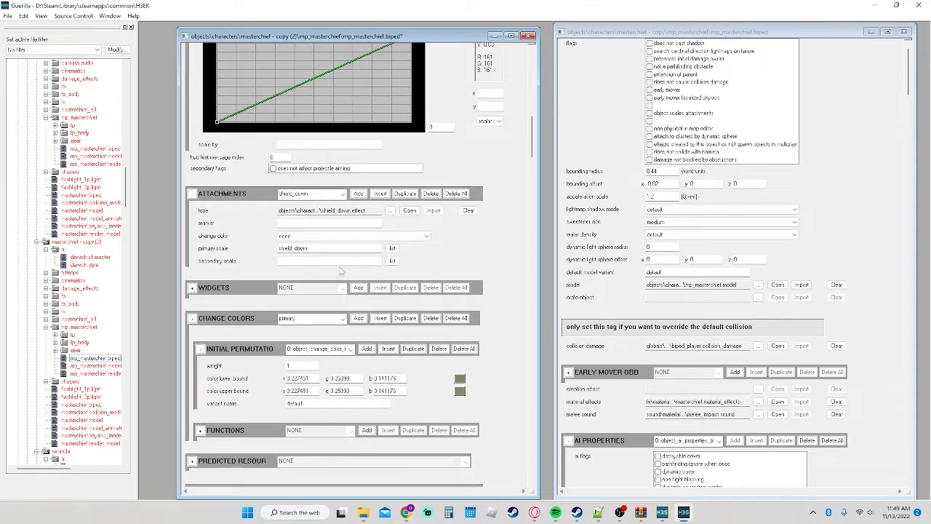
click(306, 318)
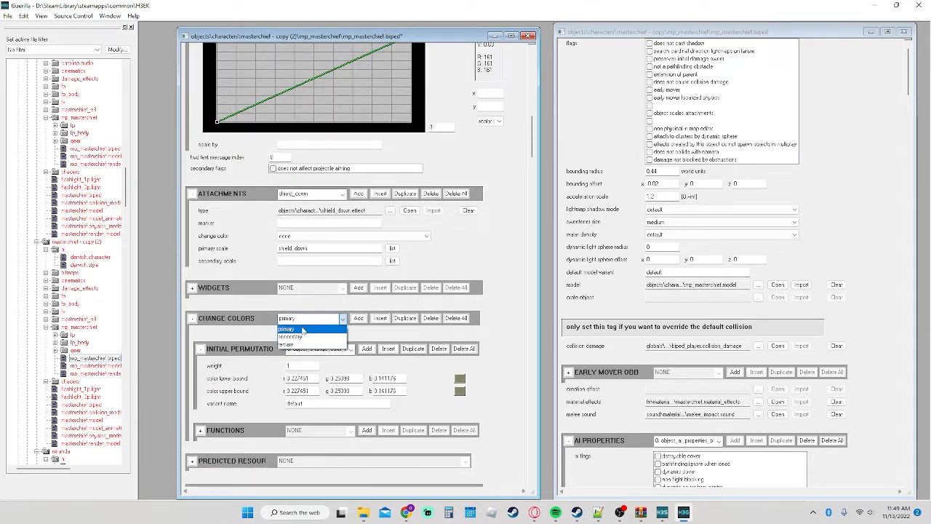
click(304, 327)
click(320, 348)
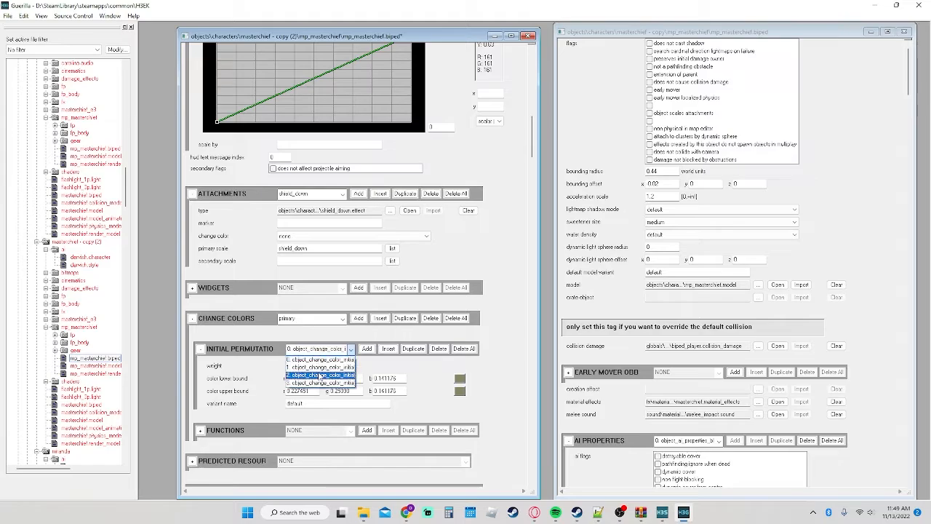
click(320, 375)
click(320, 348)
click(320, 382)
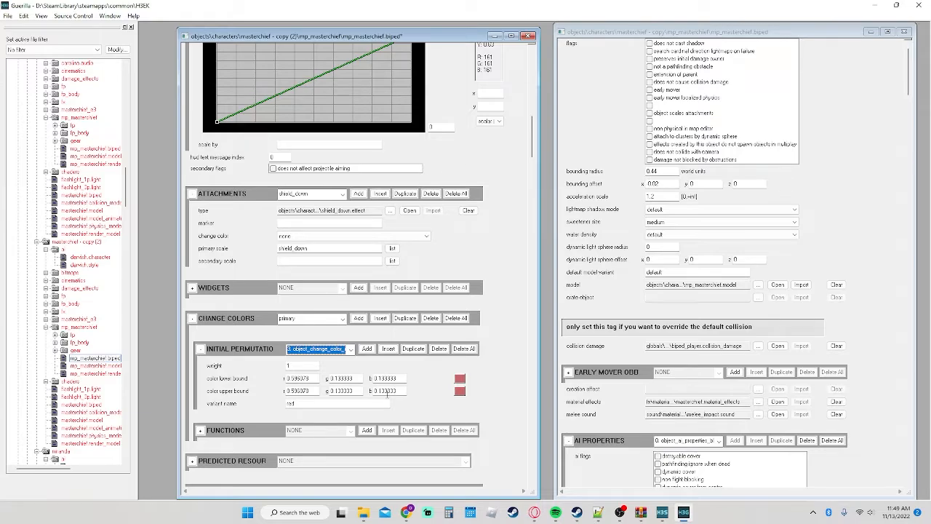
scroll(407, 366, down, 5)
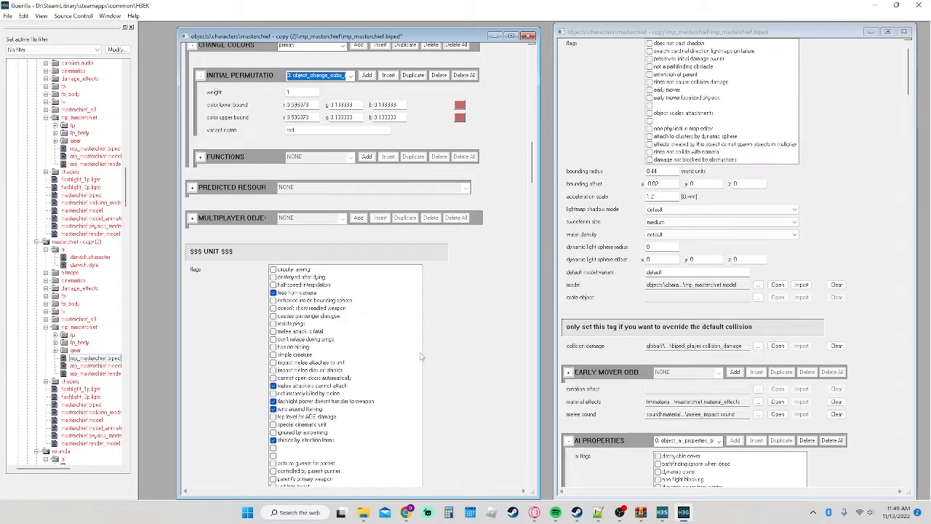
Step: Clear the fires from camera, melee attackers cannot attach and flashlight power doesn't transfer to weapon unit flags in the copy (2) biped
scroll(466, 325, down, 3)
scroll(589, 336, down, 12)
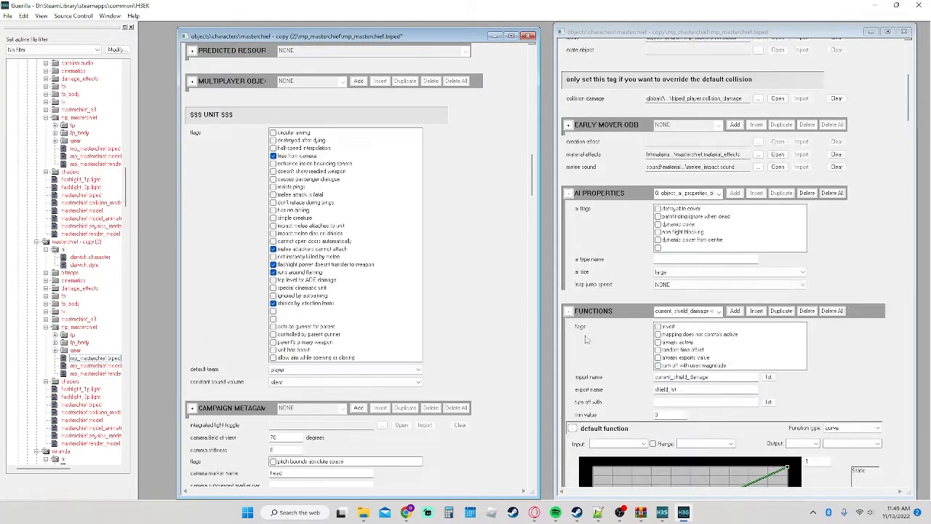
scroll(595, 328, up, 3)
scroll(595, 327, up, 3)
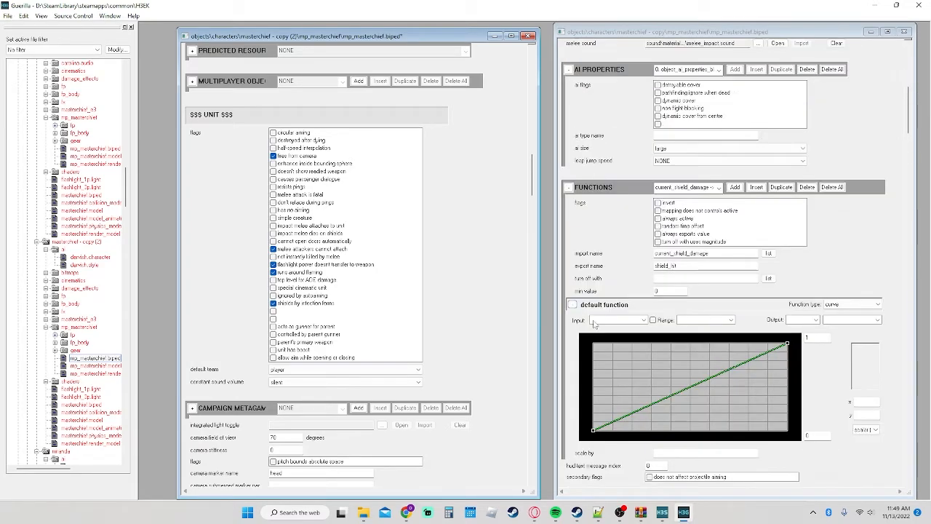
scroll(594, 325, down, 12)
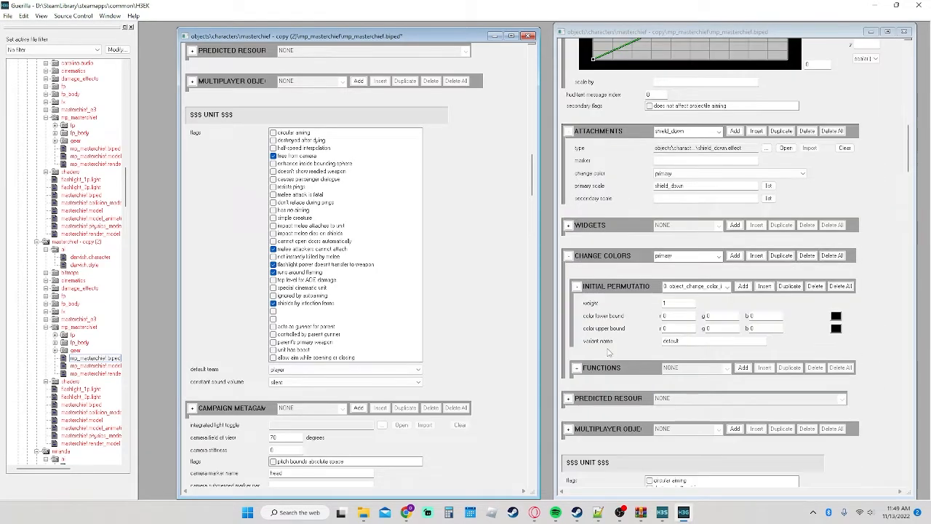
scroll(610, 351, down, 6)
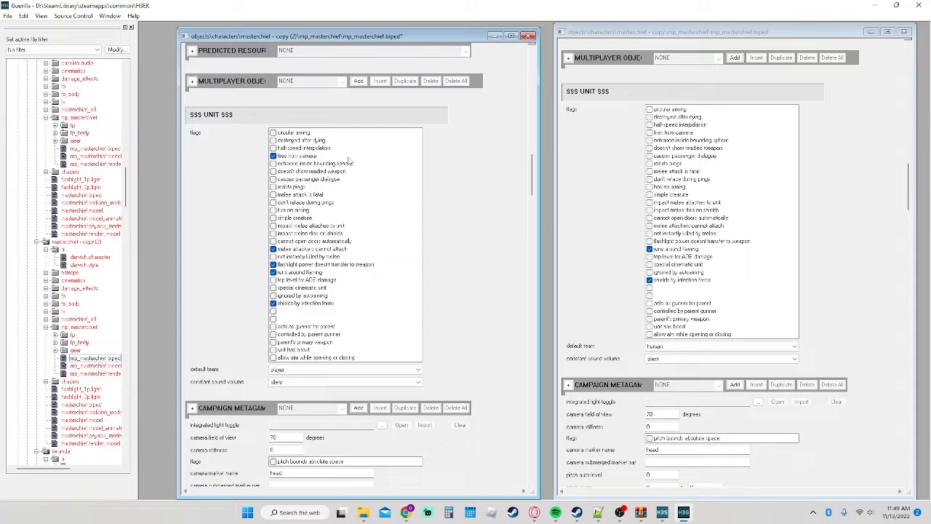
click(273, 155)
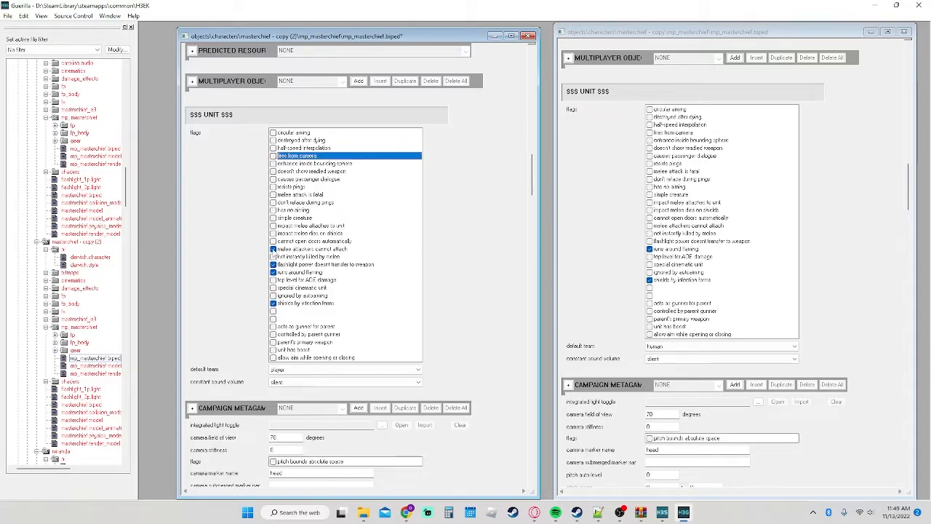
click(273, 249)
click(274, 264)
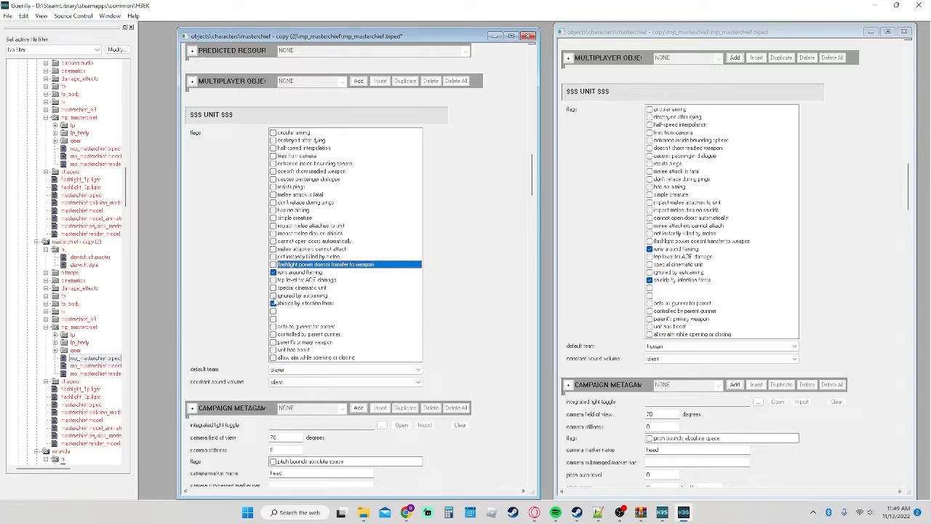
Step: Set the copy (2) biped's boarding melee damage to masterchief_boarding_melee_effect.damage_effect from the damage_effects folder inside masterchief - Copy (2)
scroll(464, 285, down, 4)
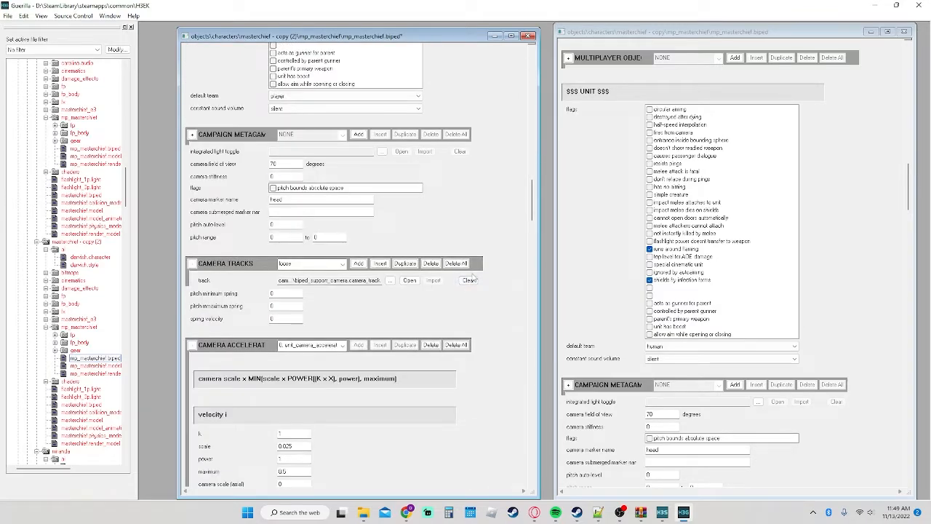
scroll(470, 280, down, 10)
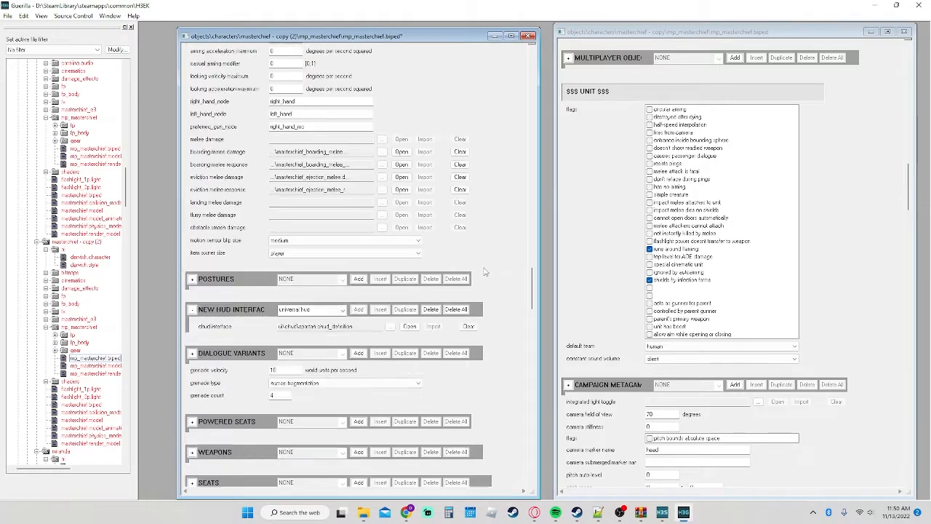
scroll(485, 271, down, 4)
scroll(487, 266, up, 4)
scroll(577, 263, down, 12)
scroll(577, 264, up, 4)
scroll(577, 263, down, 2)
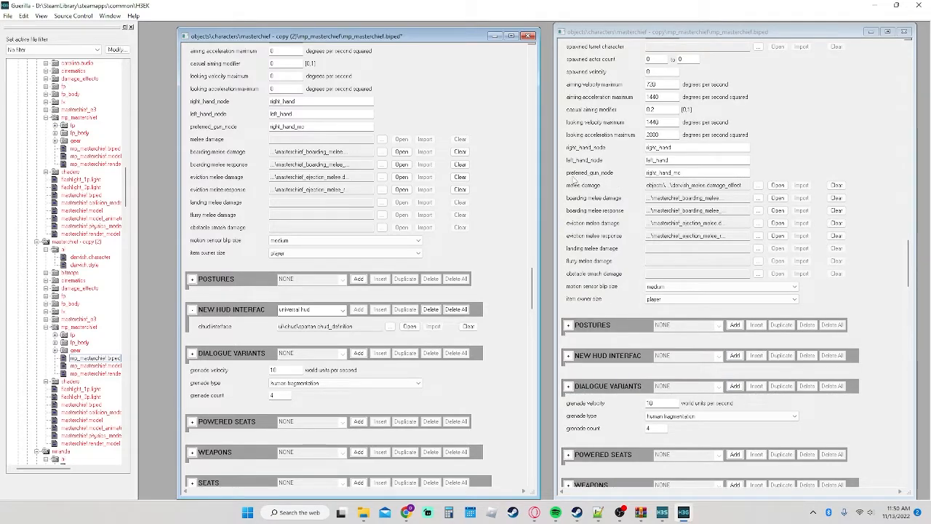
click(383, 152)
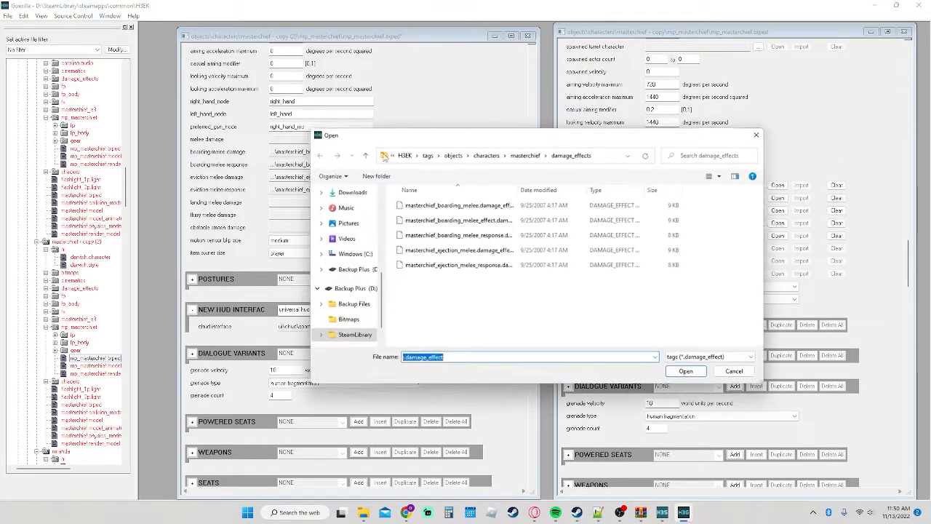
click(486, 155)
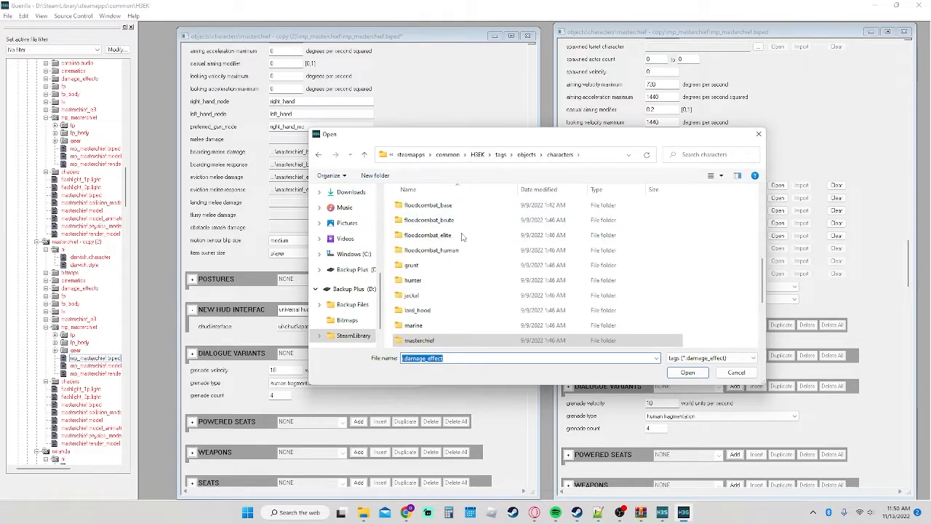
click(452, 327)
double_click(453, 328)
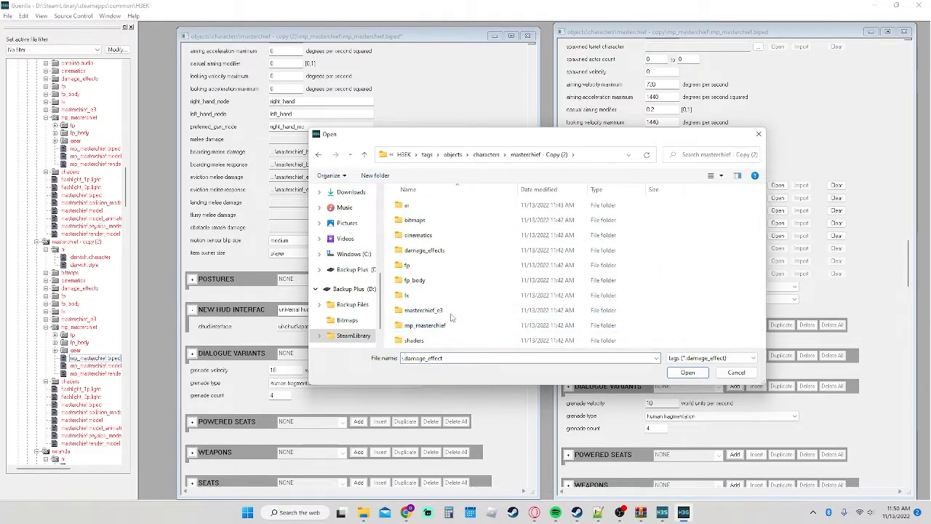
double_click(429, 250)
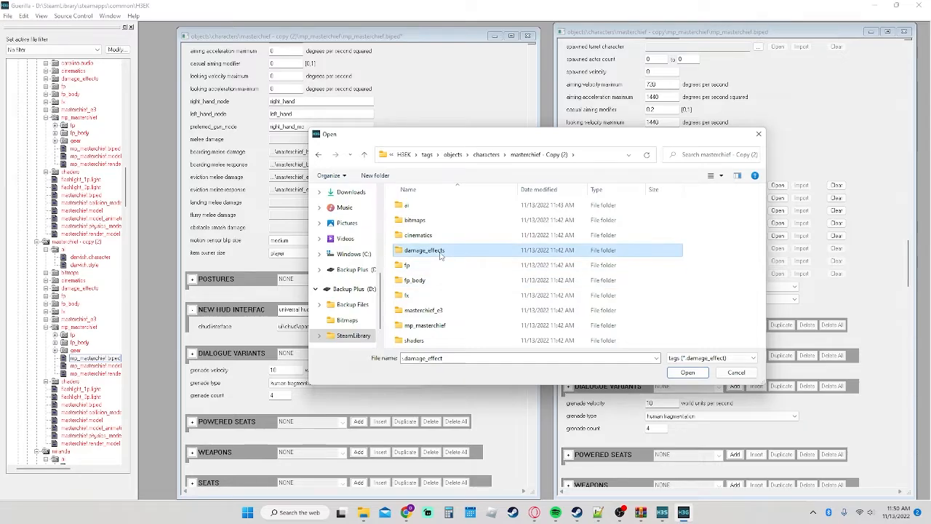
drag(571, 137, 426, 148)
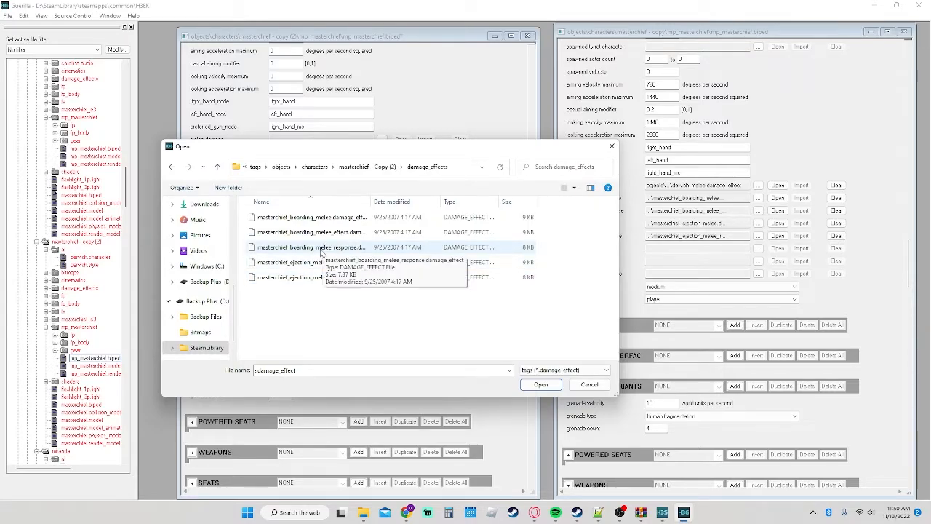
drag(390, 152, 390, 178)
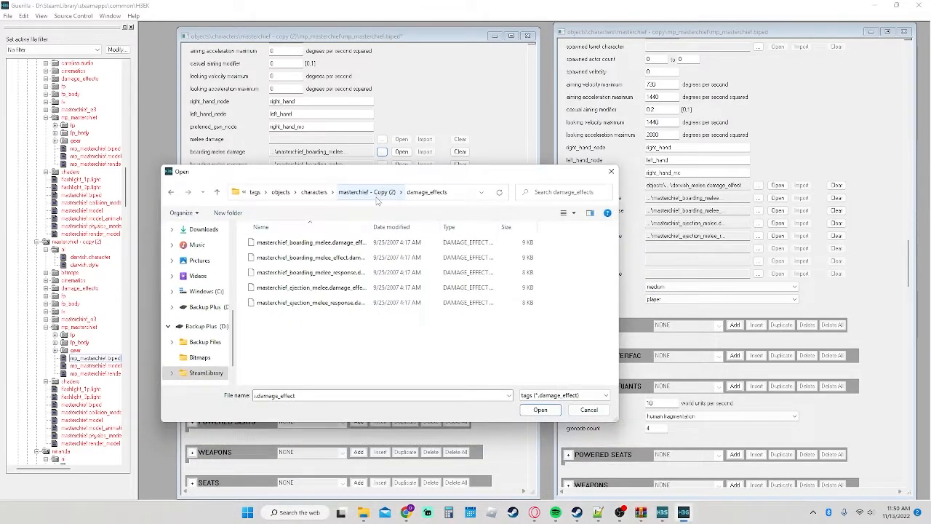
click(343, 258)
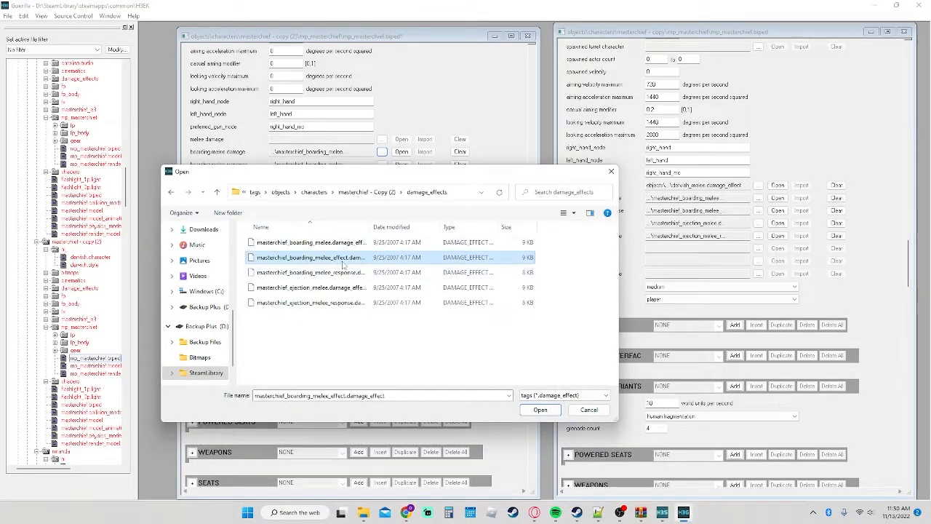
click(539, 410)
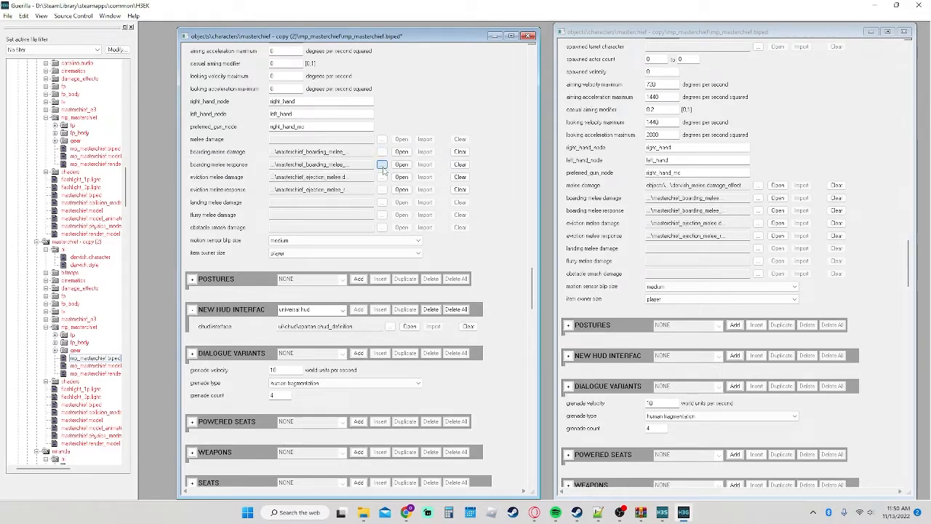
Step: Set the boarding melee response to masterchief_boarding_melee_response.damage_effect from the original masterchief damage_effects folder
click(381, 164)
click(313, 272)
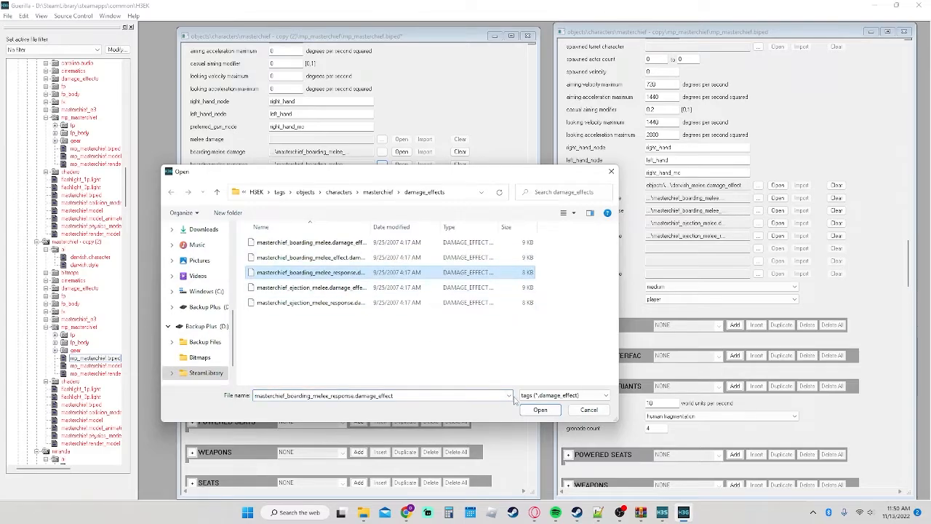
click(540, 409)
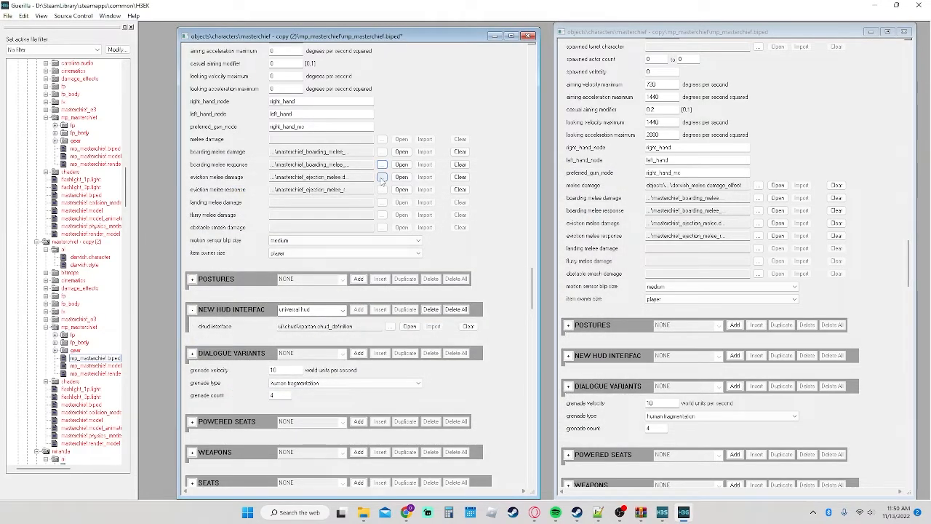
Step: Set the eviction melee damage to masterchief_ejection_melee.damage_effect from the damage_effects folder inside masterchief - Copy (2)
click(381, 178)
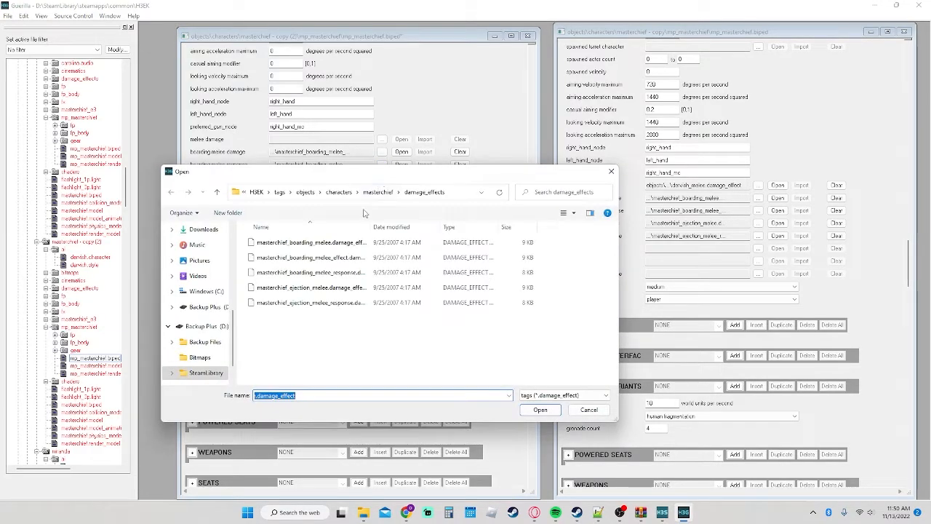
click(339, 192)
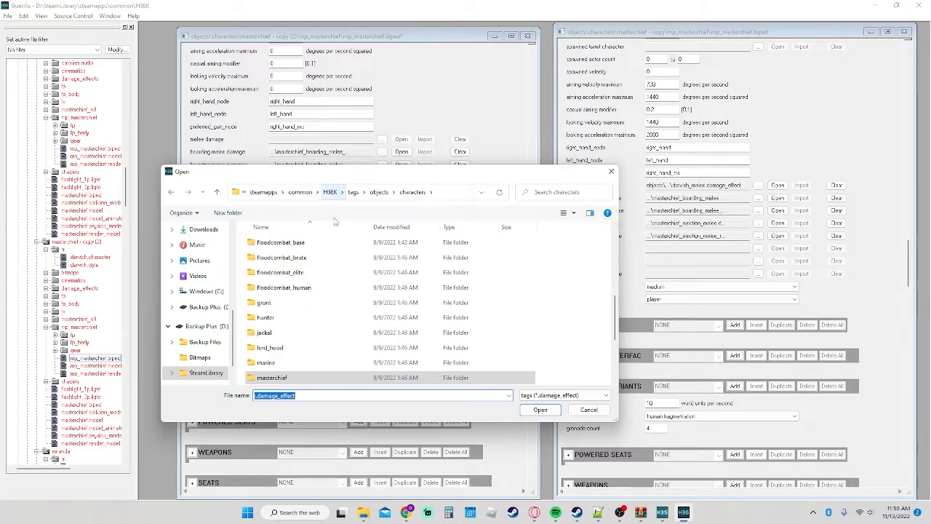
scroll(283, 336, down, 2)
double_click(281, 349)
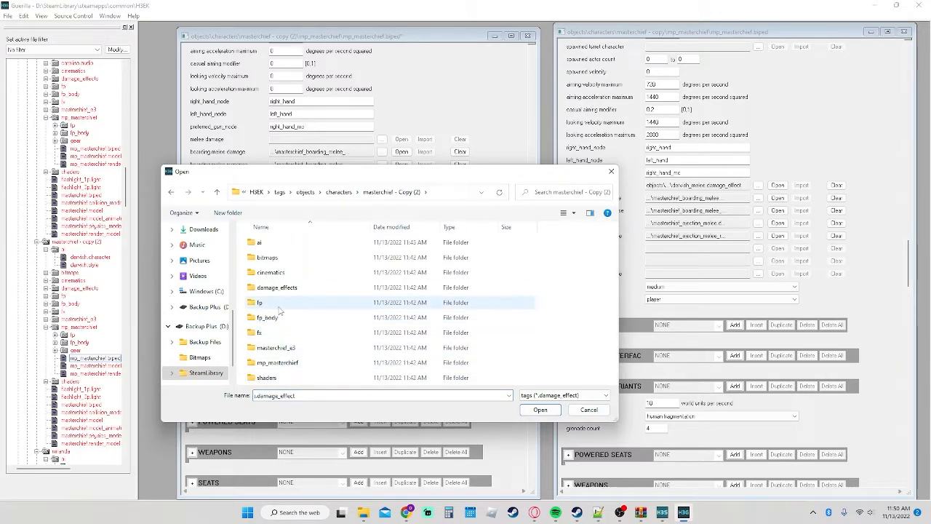
drag(309, 173, 295, 213)
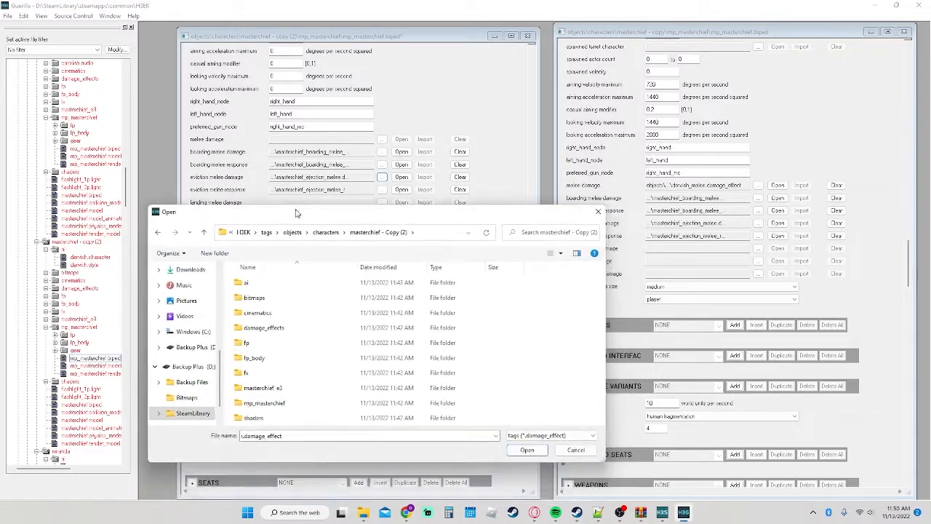
double_click(267, 327)
click(269, 328)
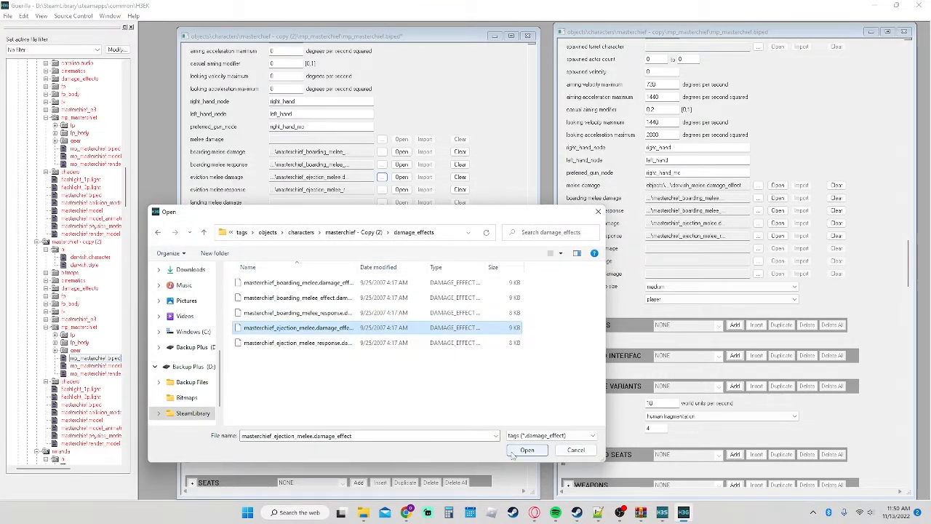
click(526, 450)
Step: Point the boarding melee response to masterchief_boarding_melee_response.damage_effect in the damage_effects folder of masterchief - Copy (2)
click(381, 166)
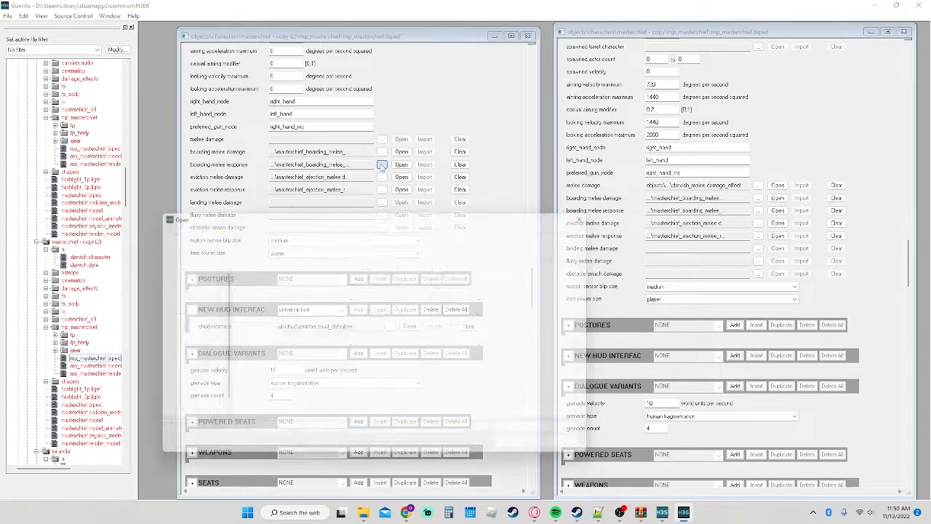
click(325, 233)
scroll(311, 333, down, 3)
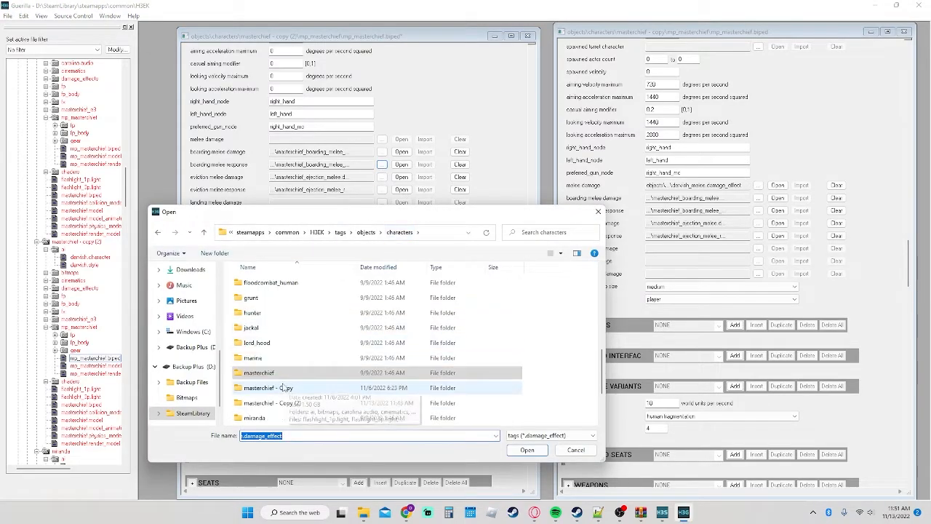
double_click(273, 359)
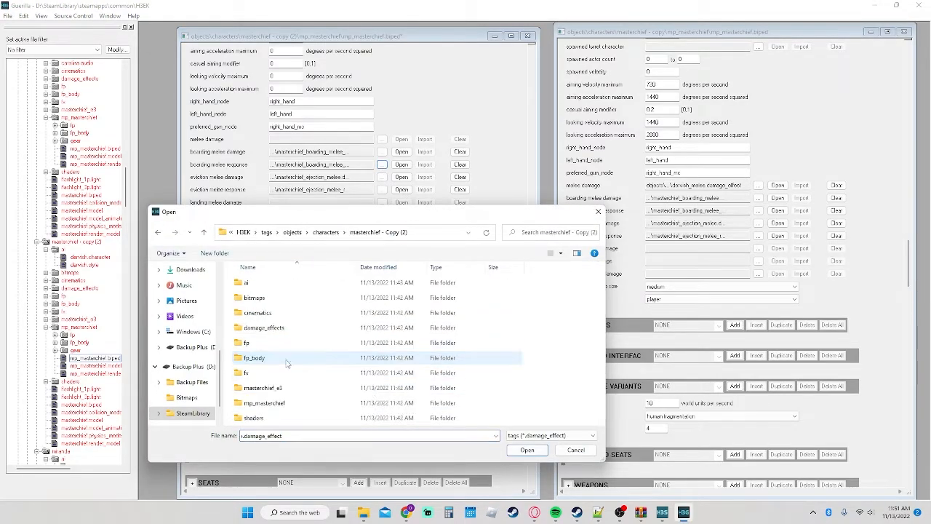
double_click(263, 327)
click(290, 299)
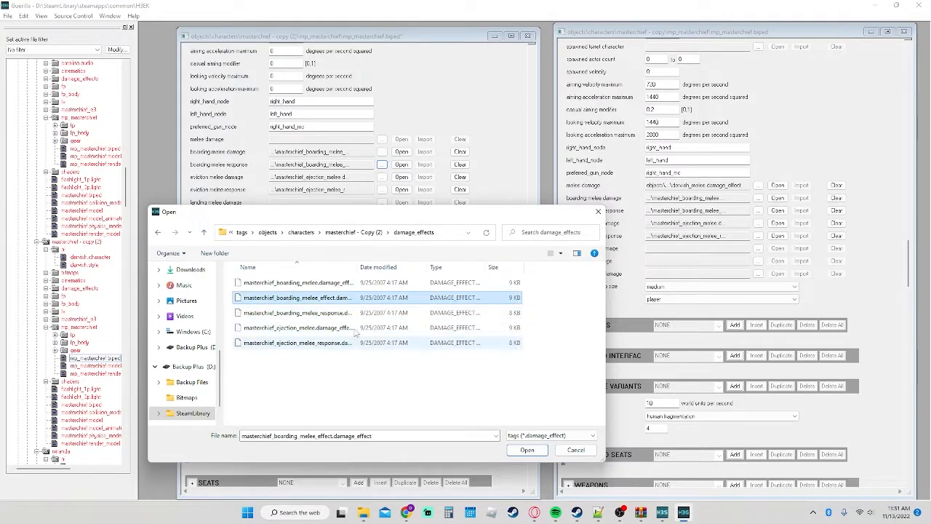
click(328, 313)
click(526, 450)
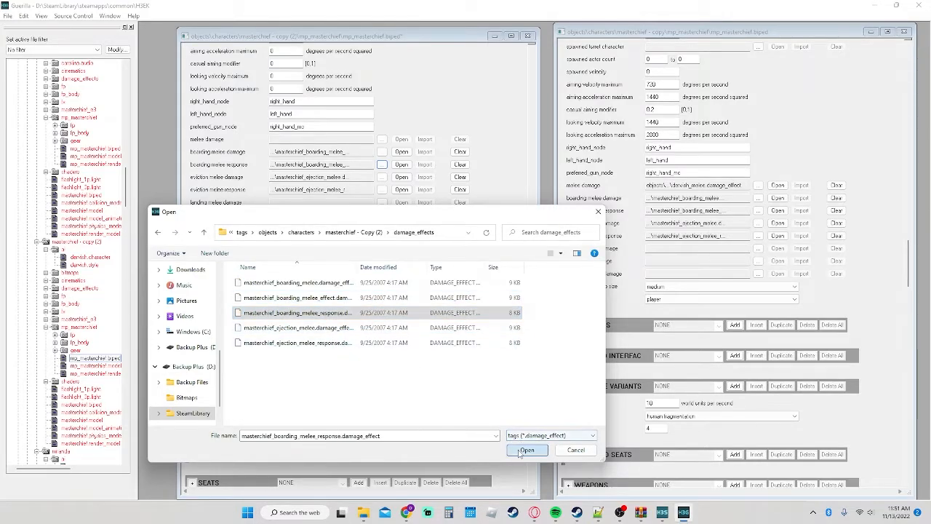
Step: Set the eviction melee response to masterchief_ejection_melee_response.damage_effect from the damage_effects folder inside masterchief - Copy (2)
click(382, 189)
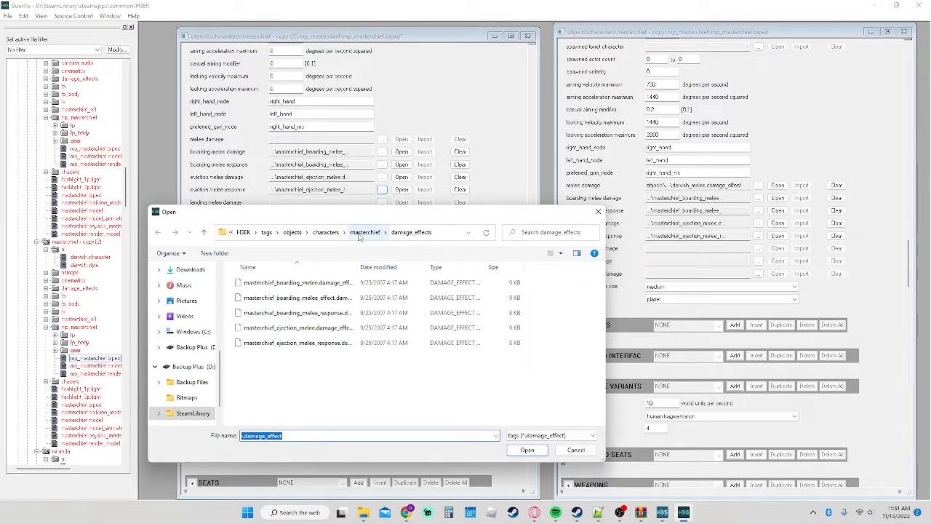
click(325, 233)
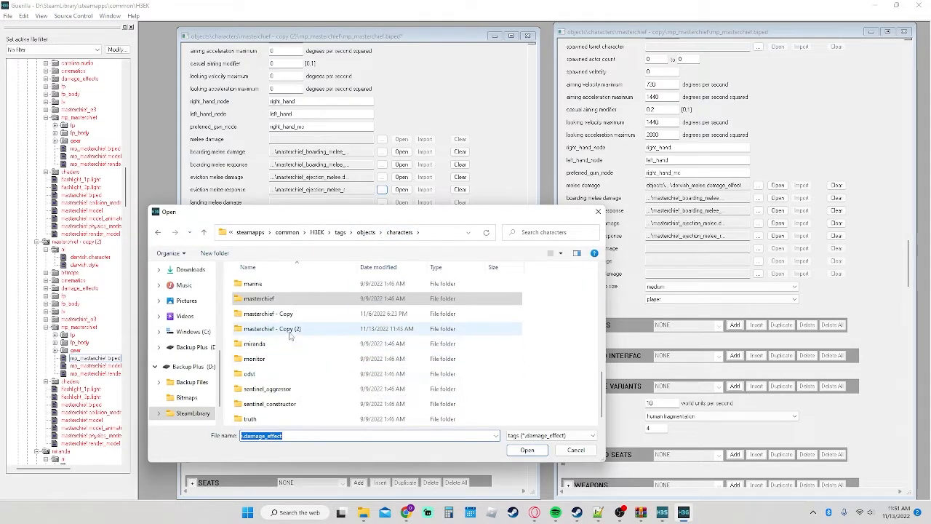
double_click(290, 329)
double_click(292, 328)
click(302, 343)
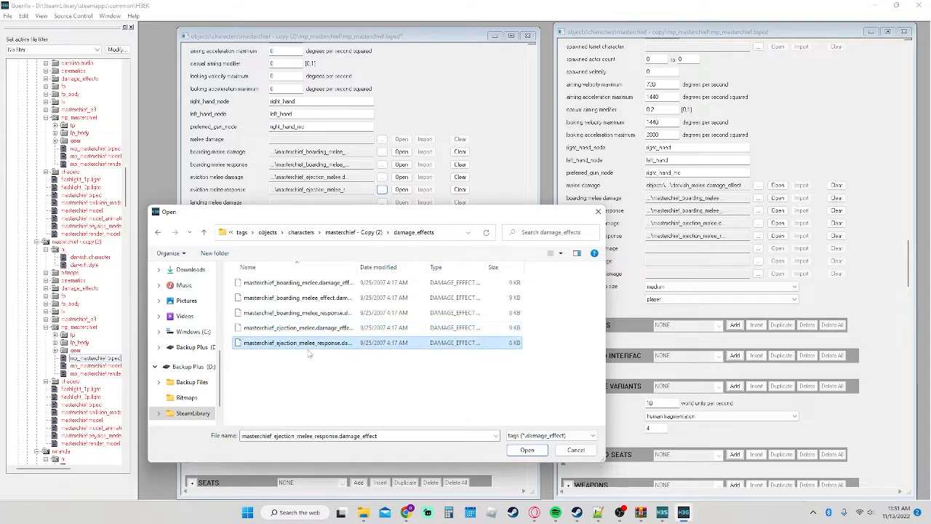
click(526, 449)
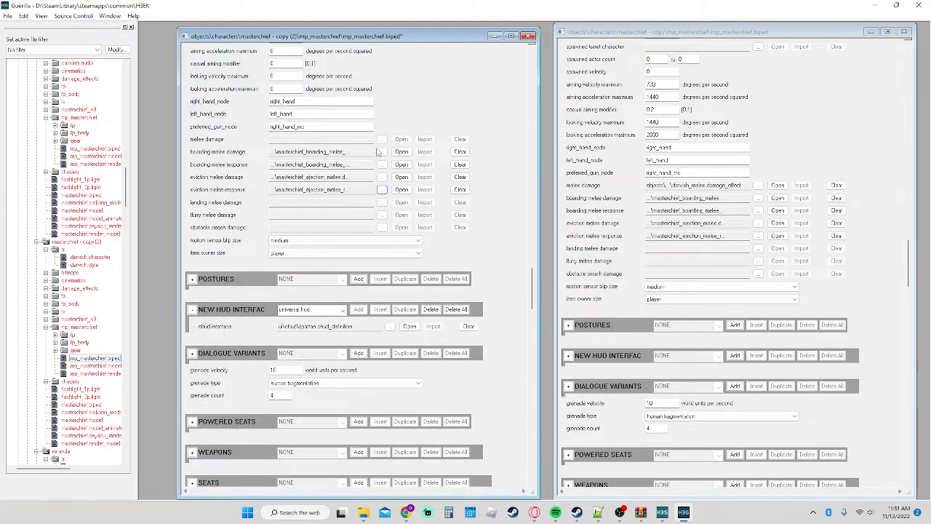
Step: Try masterchief_boarding_melee.damage_effect from masterchief - Copy (2) as the melee damage, and clear the reference again
click(382, 139)
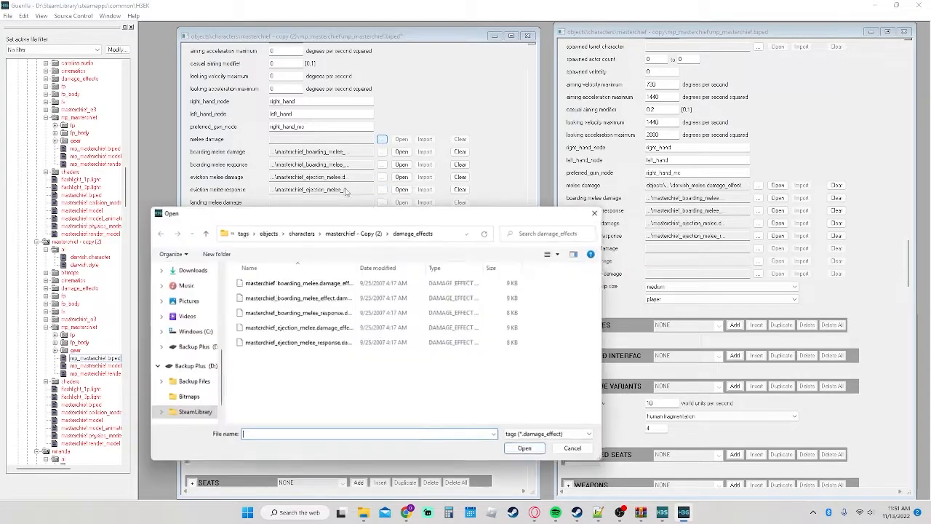
click(320, 285)
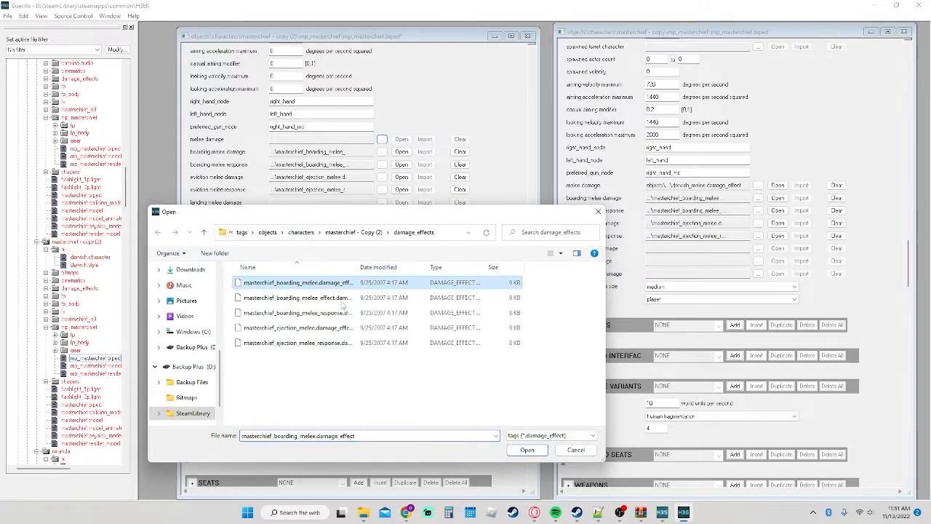
key(Return)
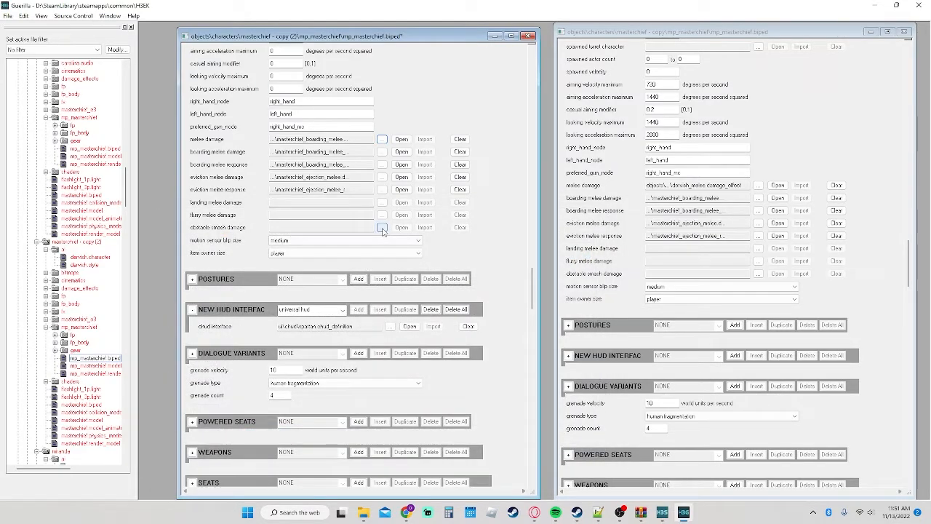
click(460, 139)
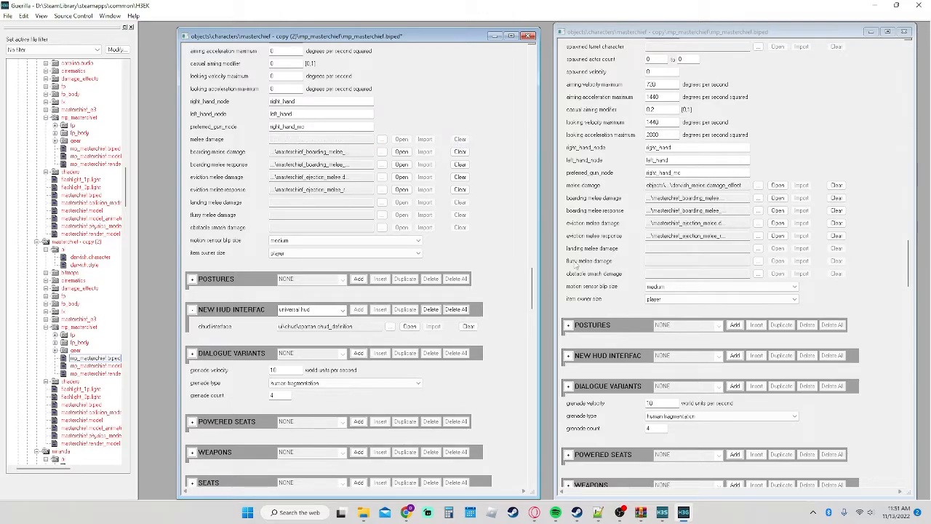
Step: Delete all elements of the new HUD interface block in the masterchief - Copy (2) biped
scroll(470, 275, down, 3)
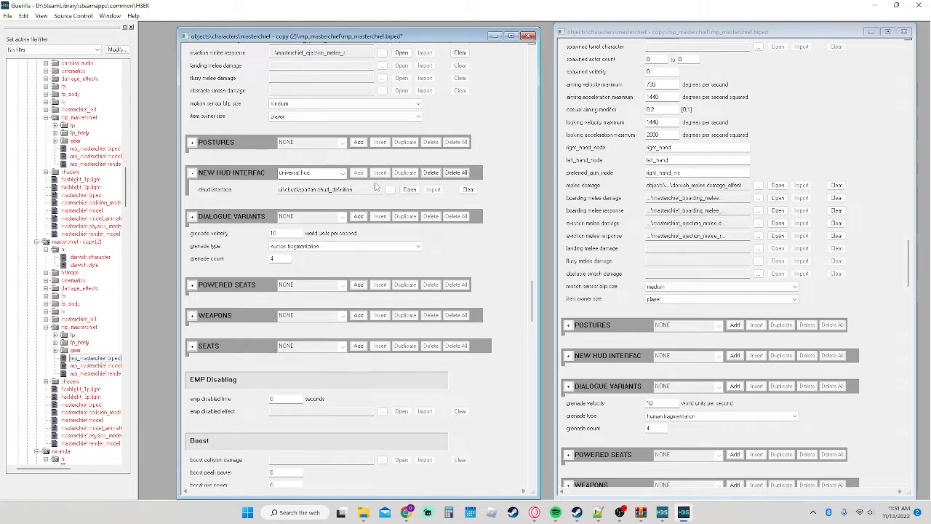
click(436, 175)
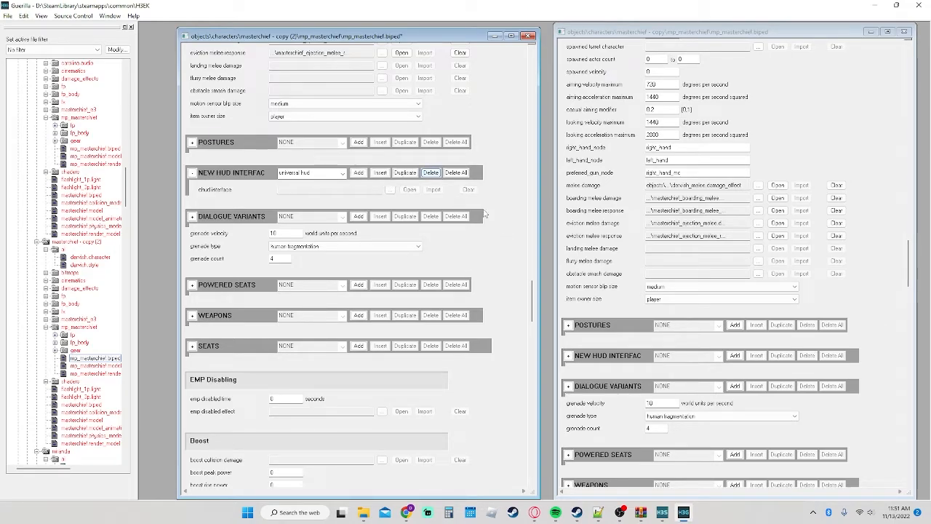
click(326, 179)
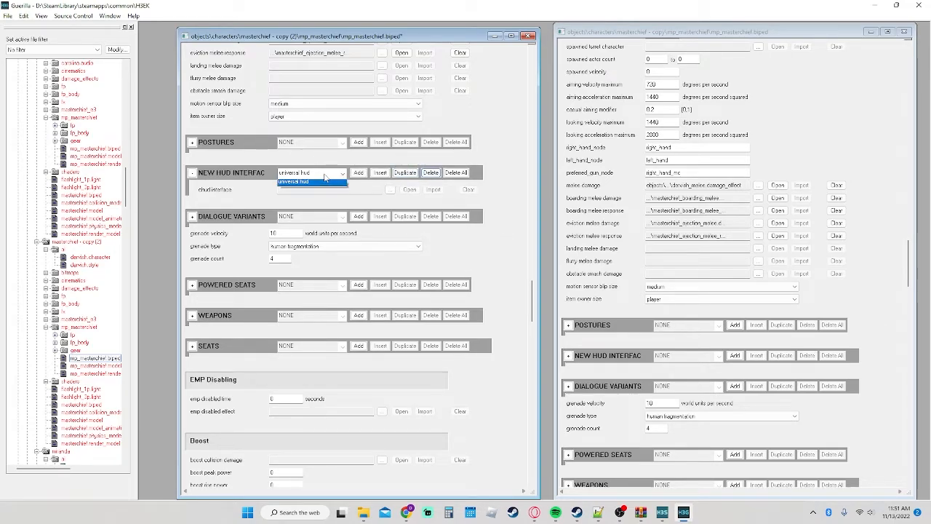
click(326, 179)
scroll(644, 315, down, 3)
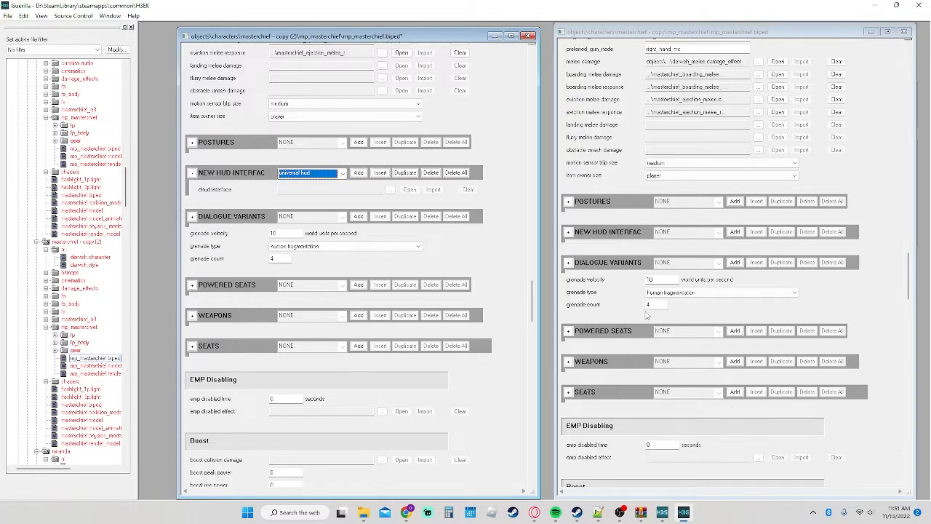
click(193, 173)
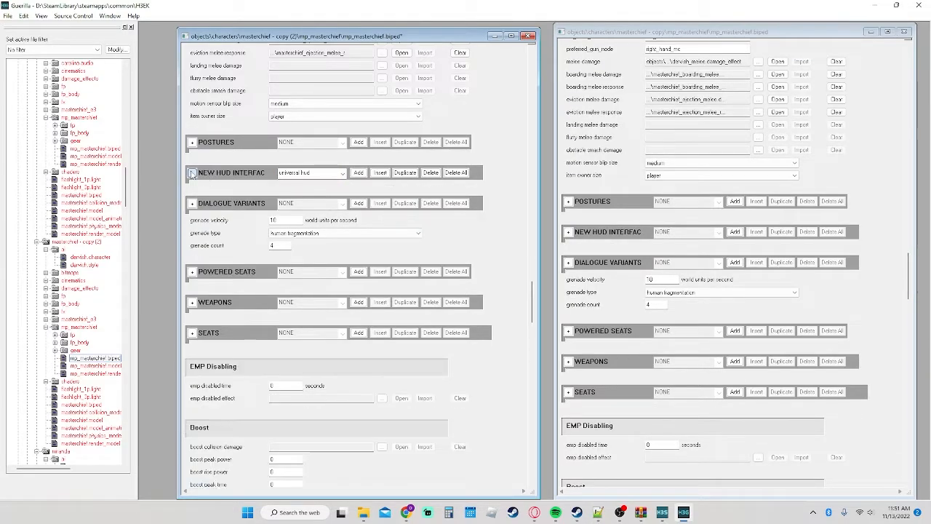
click(452, 175)
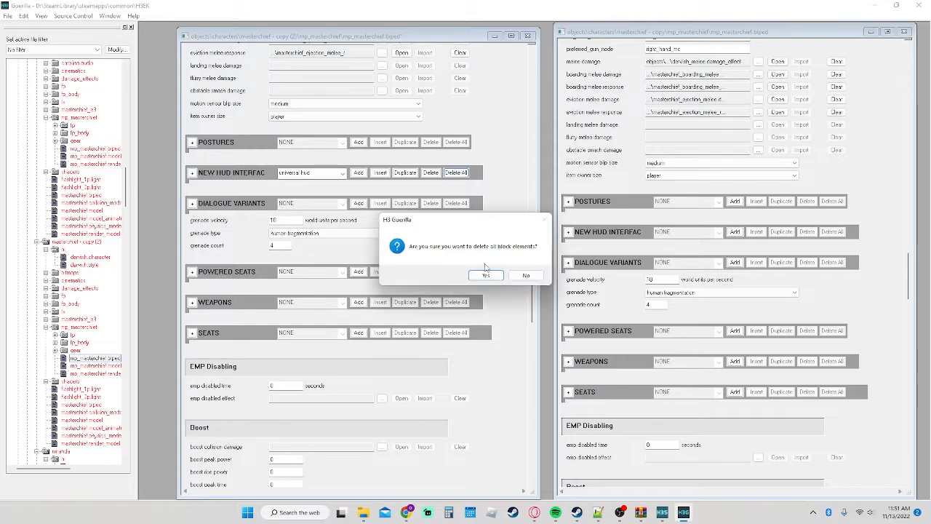
click(482, 273)
Step: Enable the "immune to falling damage" biped flag in the masterchief - Copy (2) biped
scroll(611, 262, down, 12)
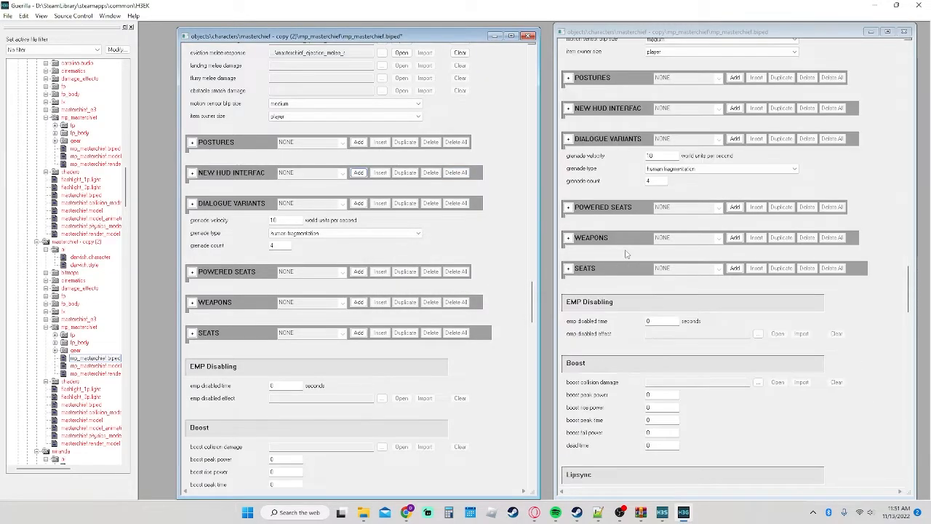
scroll(520, 232, down, 10)
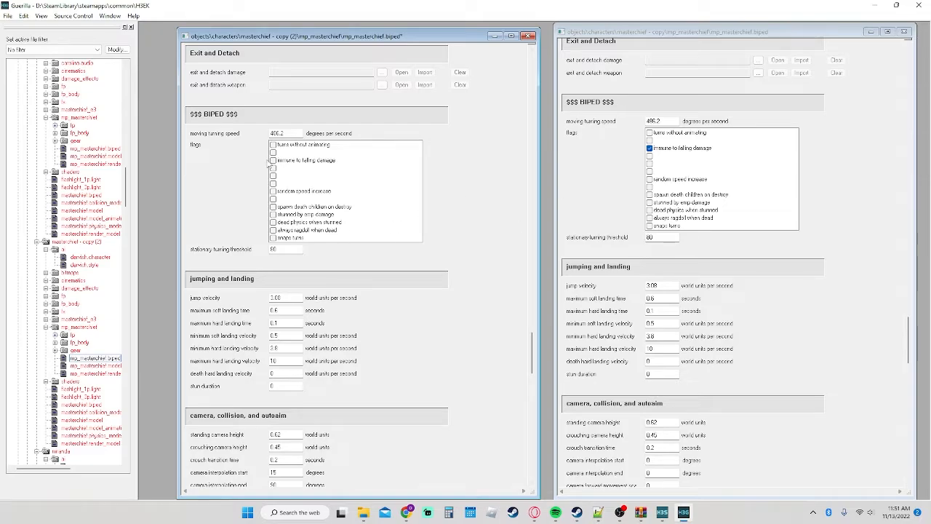
click(274, 160)
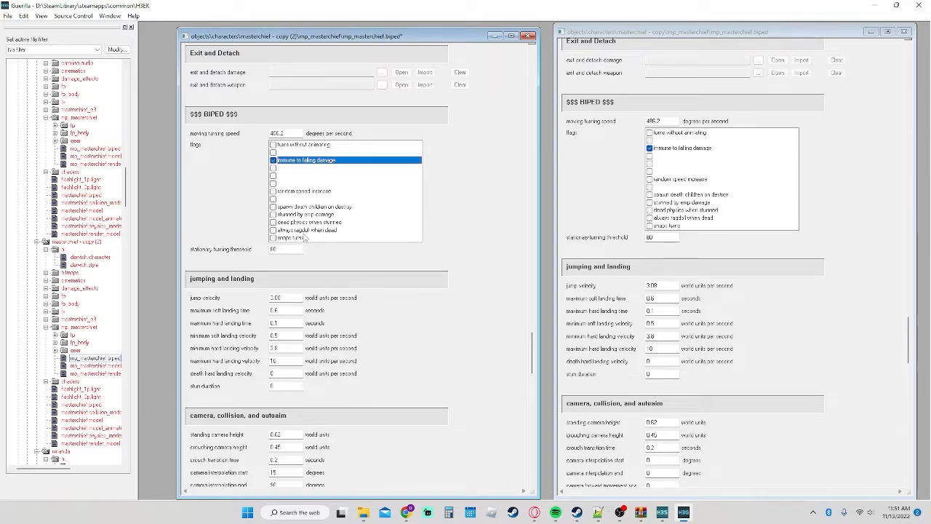
Step: Turn off the "locked by plasma targeting" flag in the lock-on fields of the masterchief - Copy (2) biped
scroll(469, 343, down, 6)
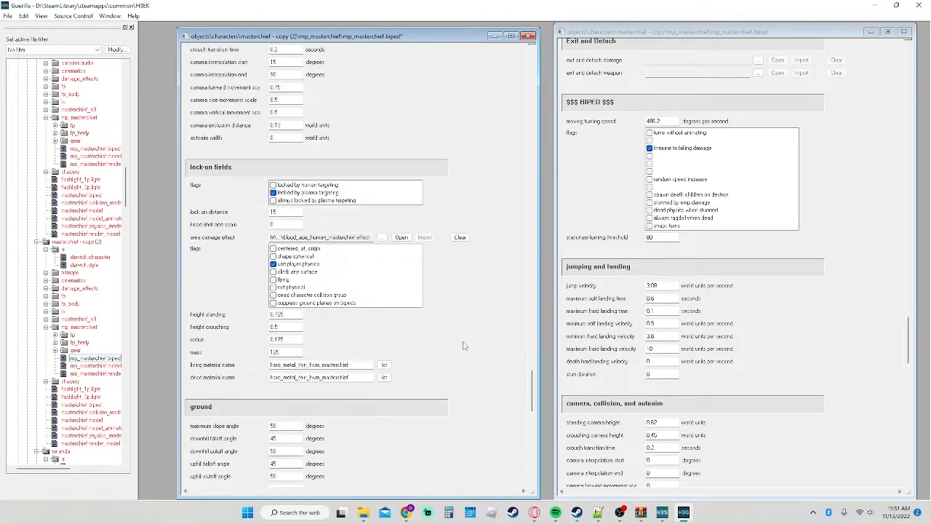
scroll(573, 328, down, 10)
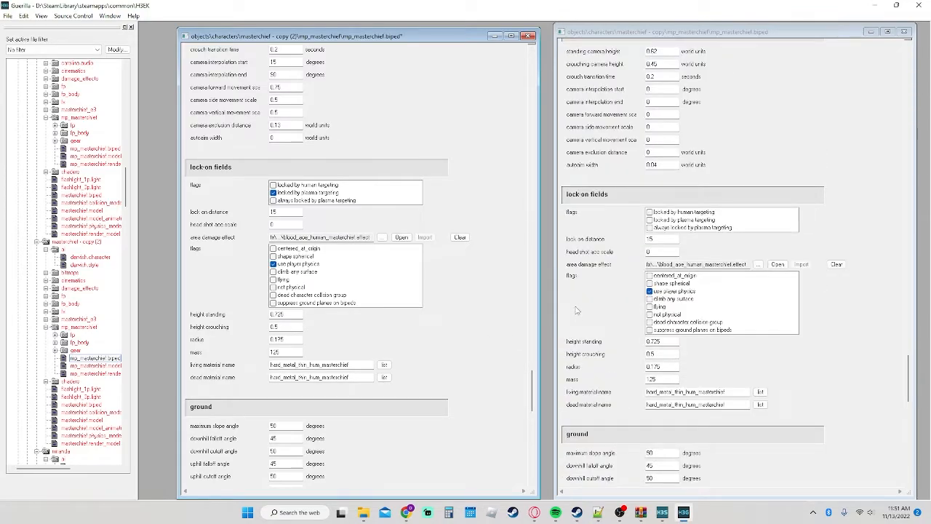
click(273, 193)
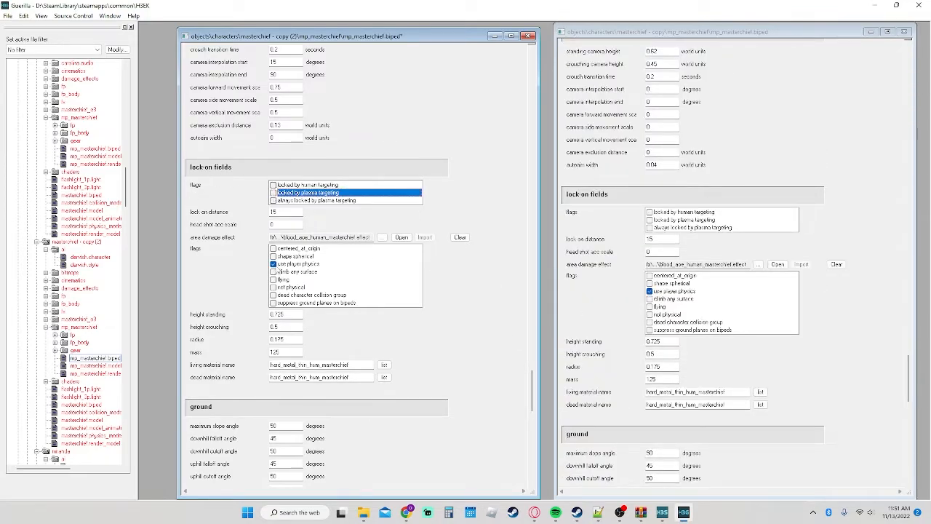
Step: Save the biped, and open the mp_masterchief.model tags of both masterchief copies side by side
scroll(457, 355, down, 4)
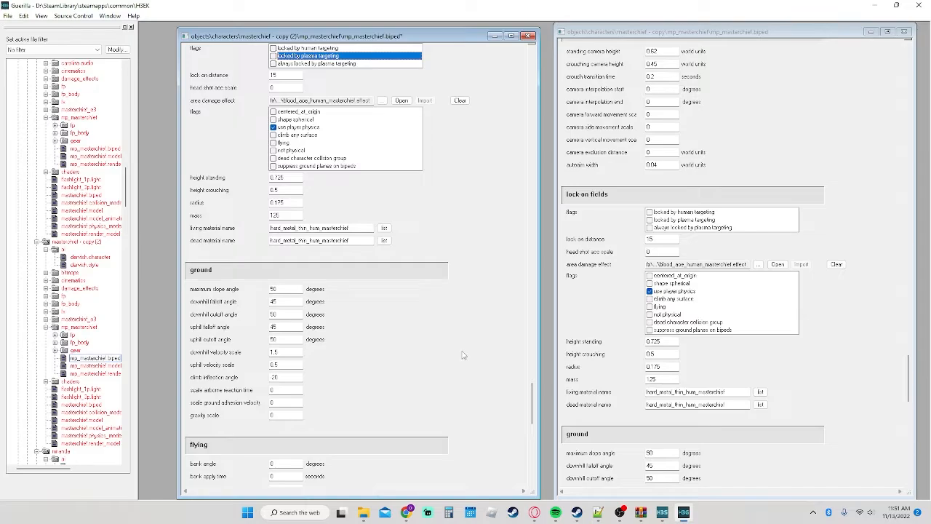
scroll(589, 313, down, 12)
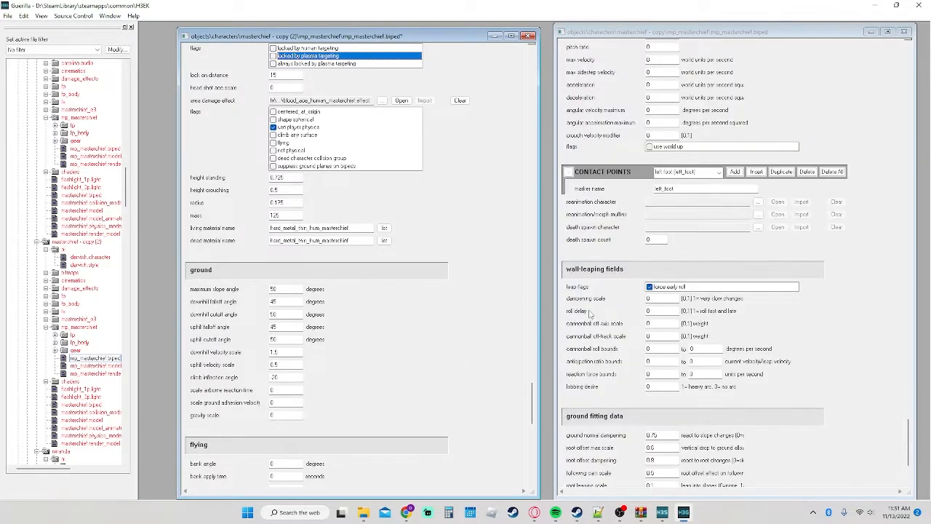
scroll(459, 334, down, 10)
scroll(584, 322, down, 4)
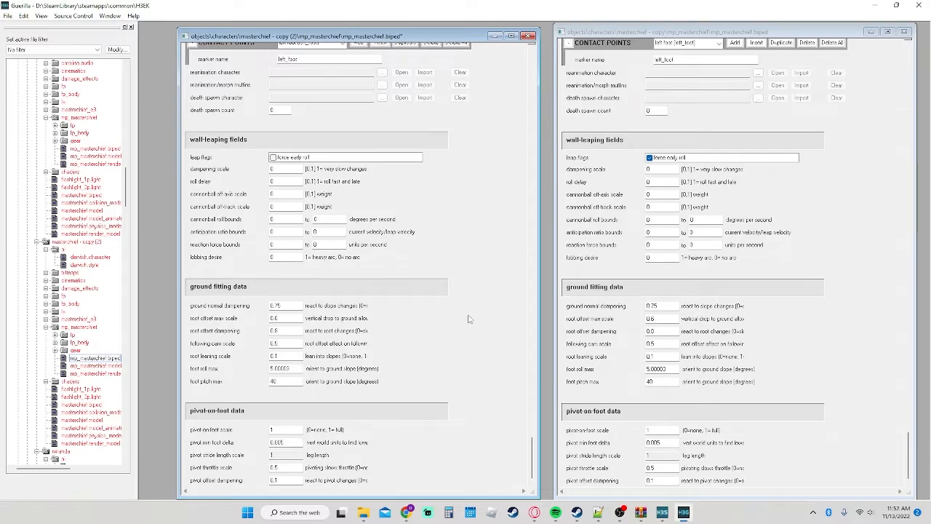
scroll(469, 318, up, 12)
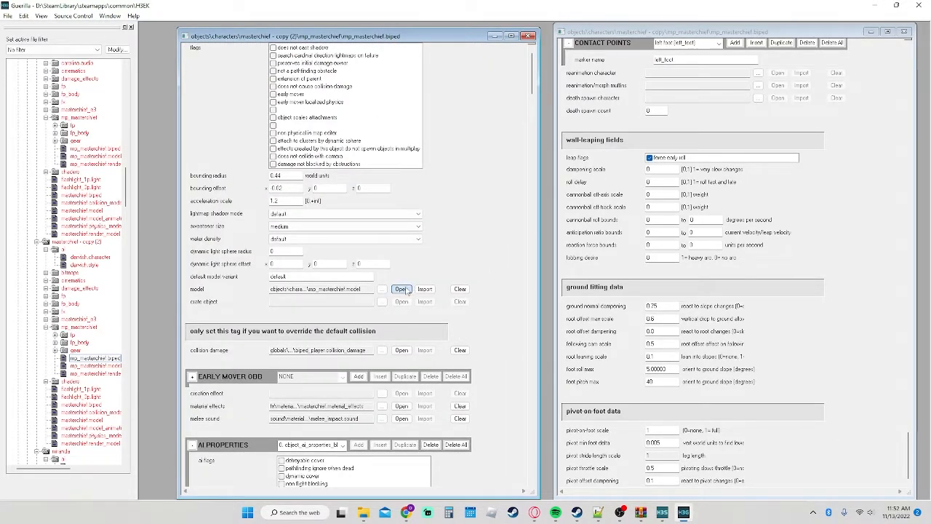
click(401, 289)
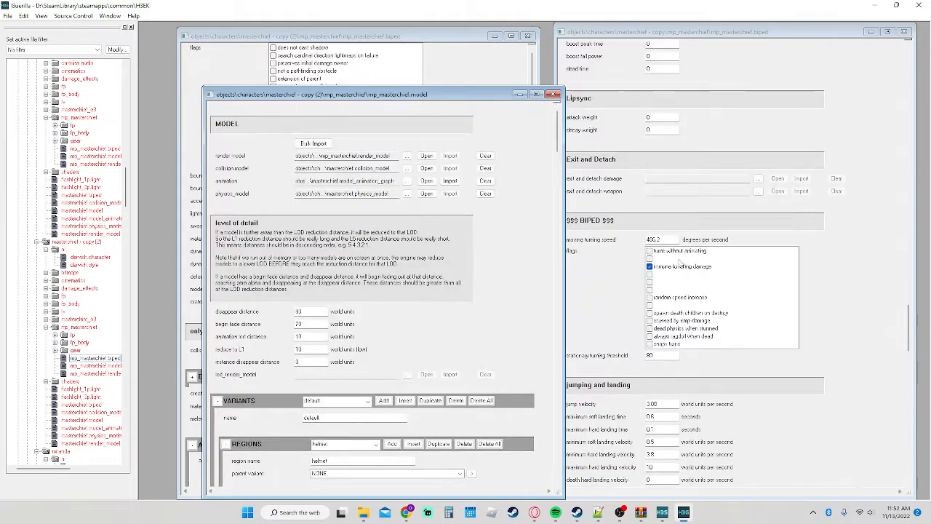
drag(907, 315, 907, 67)
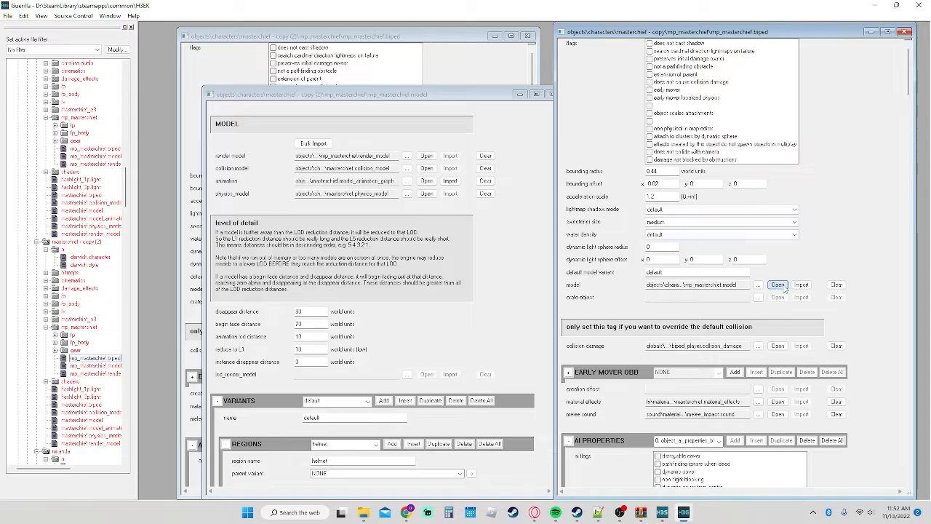
drag(395, 93, 352, 34)
drag(749, 69, 869, 38)
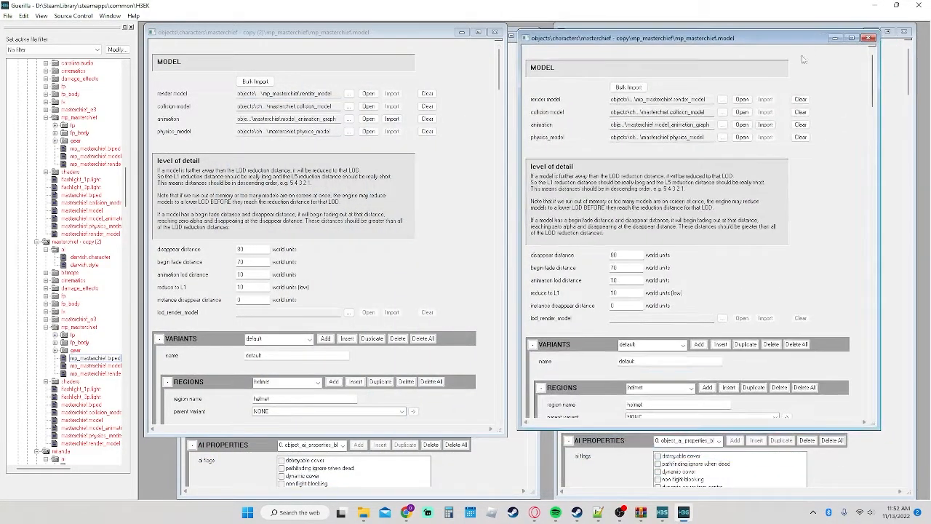
Step: Point the model's animation reference to masterchief.model_animation_graph in the masterchief - Copy (2) folder
click(349, 119)
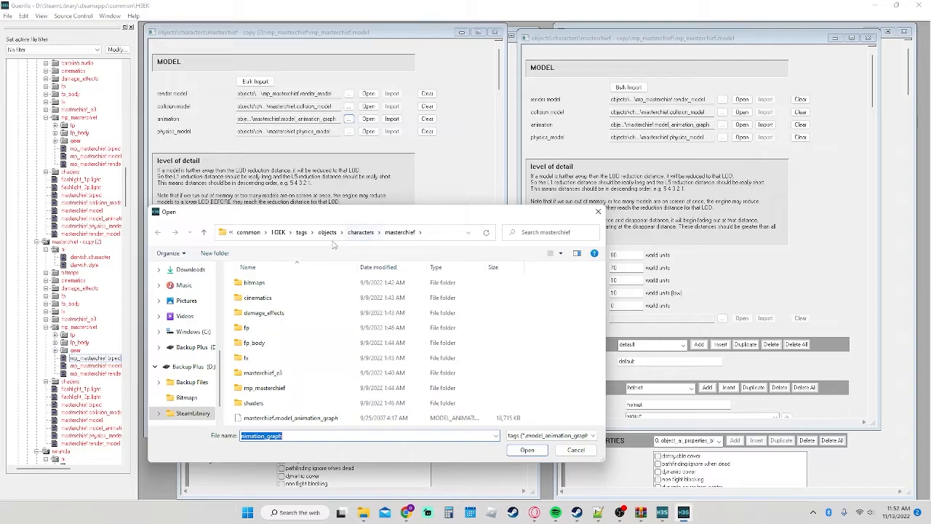
click(329, 232)
scroll(276, 371, down, 5)
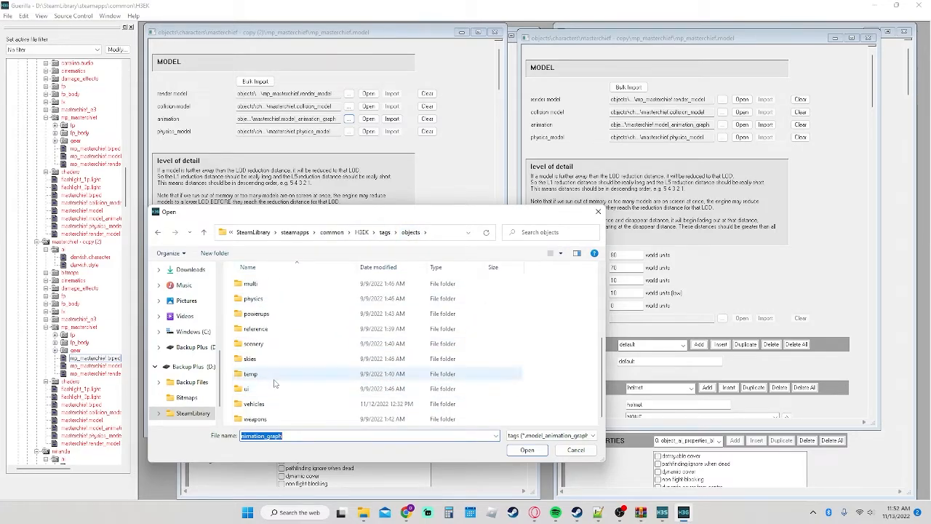
scroll(275, 383, up, 5)
click(261, 299)
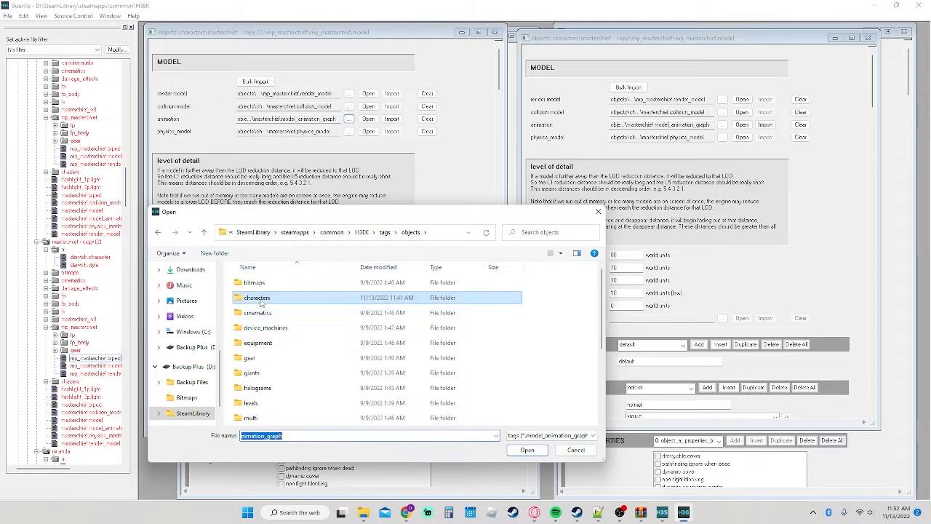
double_click(260, 298)
scroll(272, 349, down, 5)
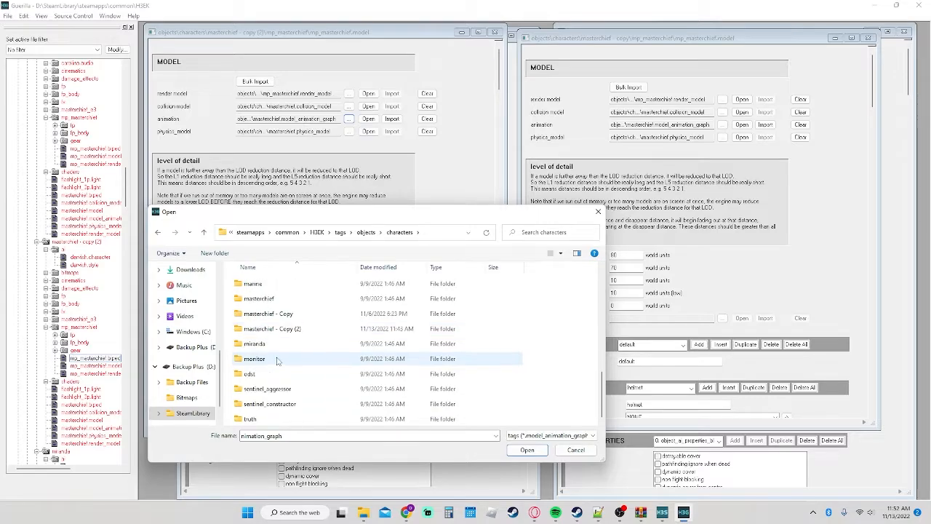
double_click(280, 331)
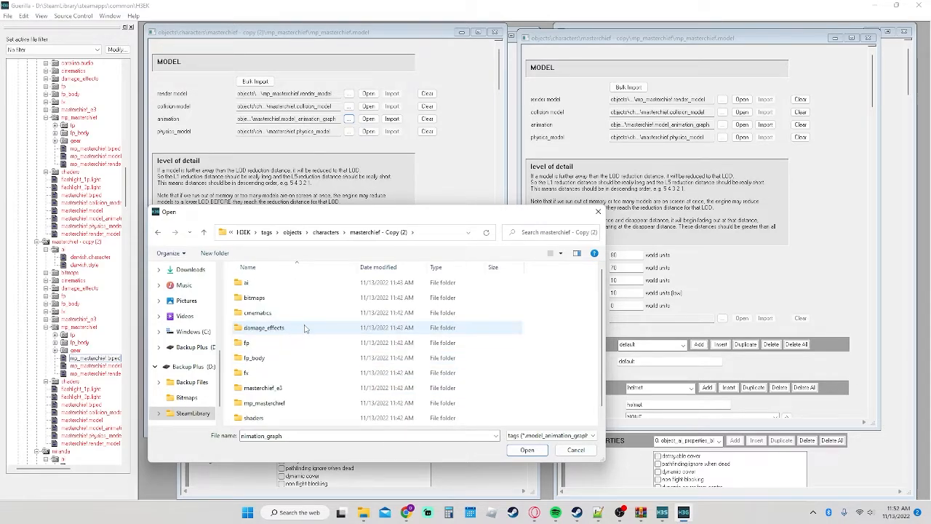
scroll(304, 331, down, 1)
click(298, 419)
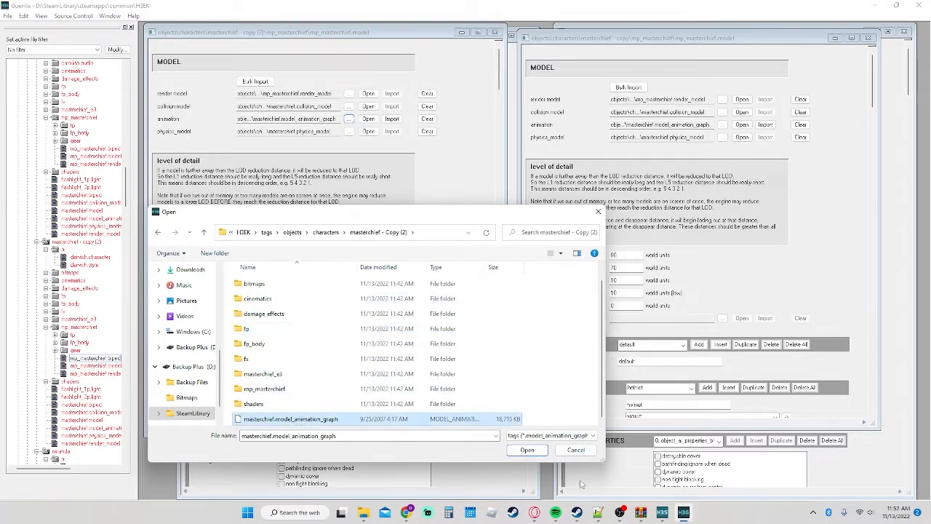
click(526, 449)
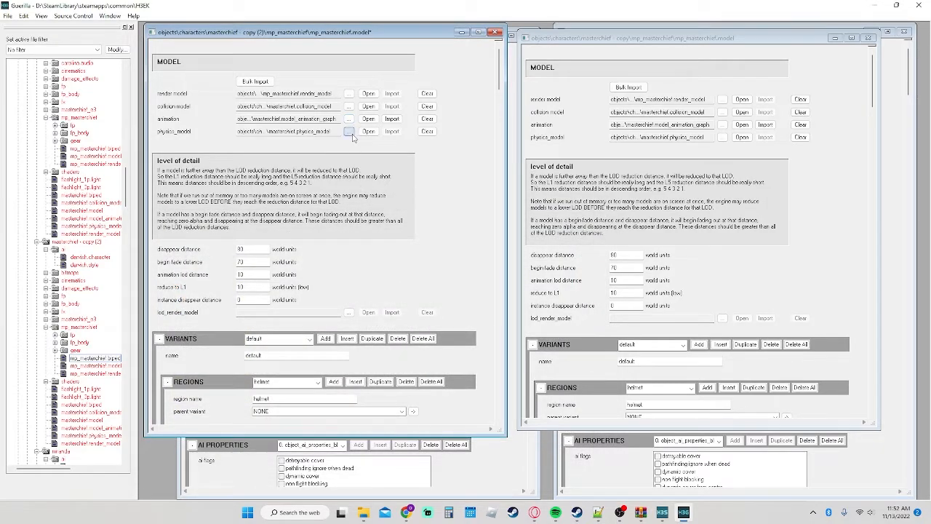
Step: Set the model's physics model reference to masterchief.physics_model from the masterchief - Copy (2) folder
click(349, 133)
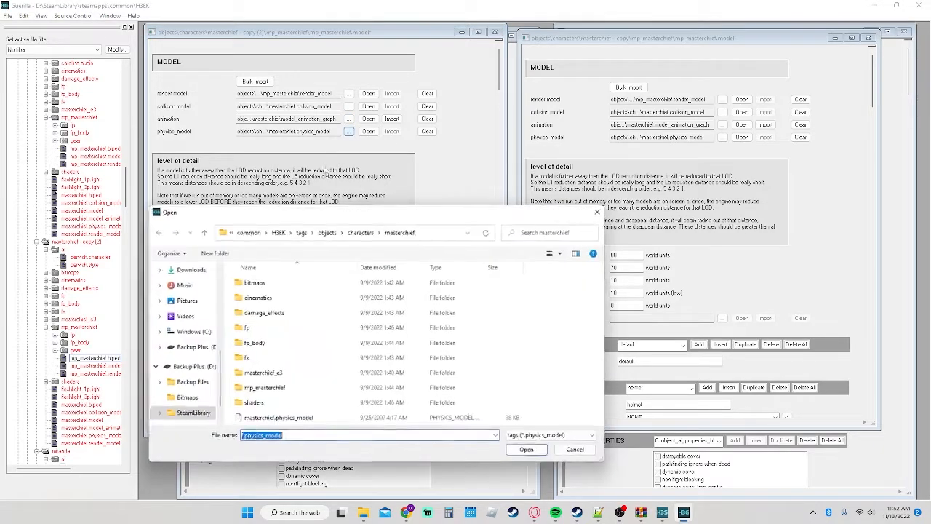
click(360, 232)
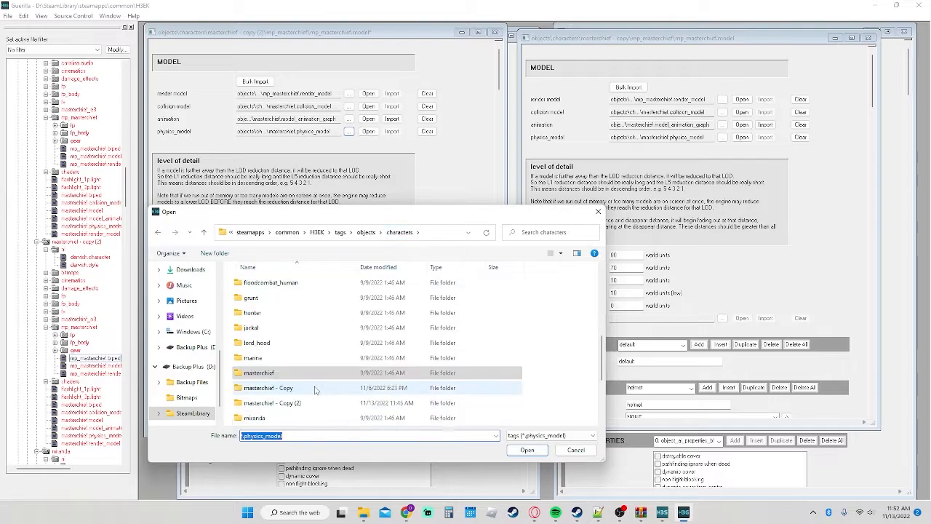
double_click(270, 402)
scroll(273, 408, down, 1)
click(279, 419)
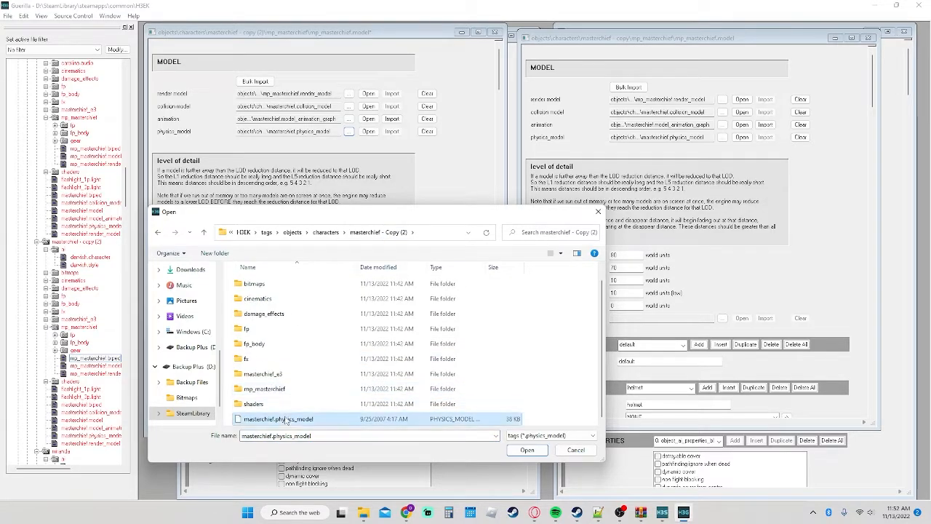
click(527, 449)
Step: Set the model's collision model reference to masterchief.collision_model from the masterchief - Copy (2) folder
click(348, 107)
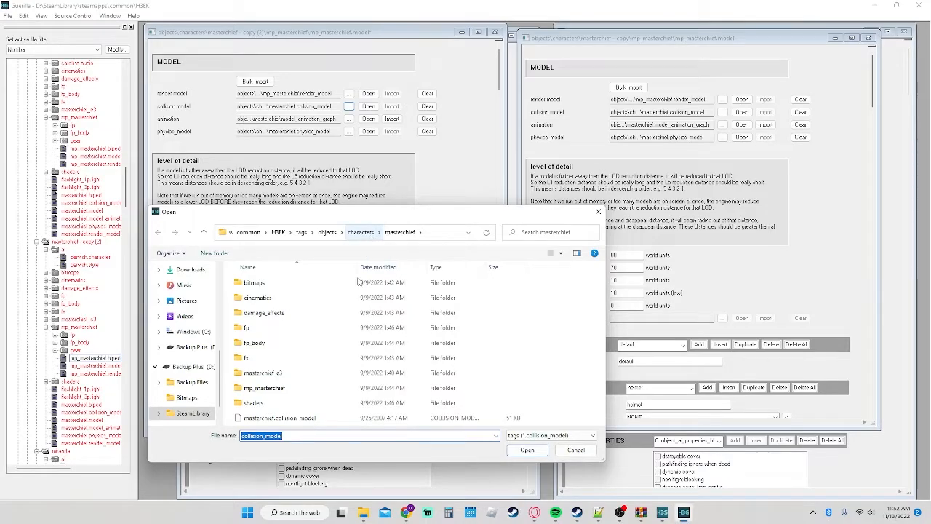
click(362, 232)
click(277, 403)
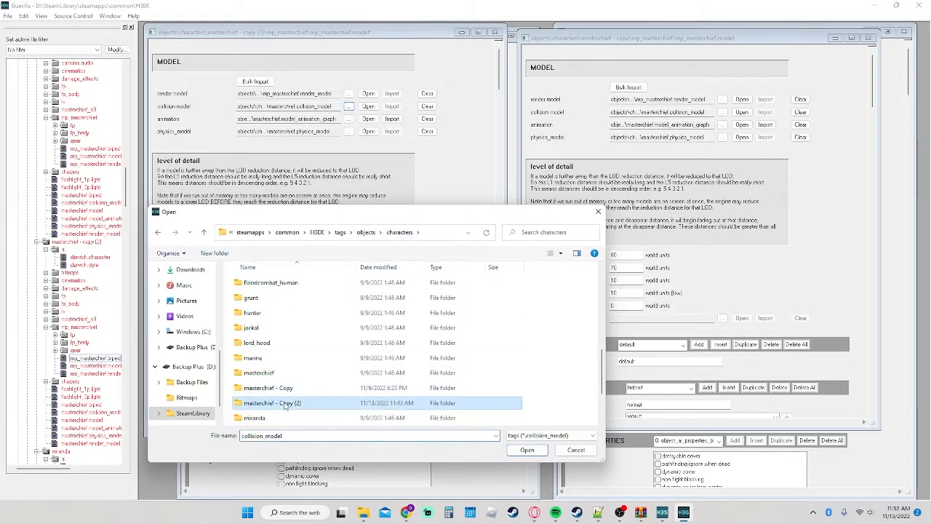
double_click(286, 407)
click(279, 419)
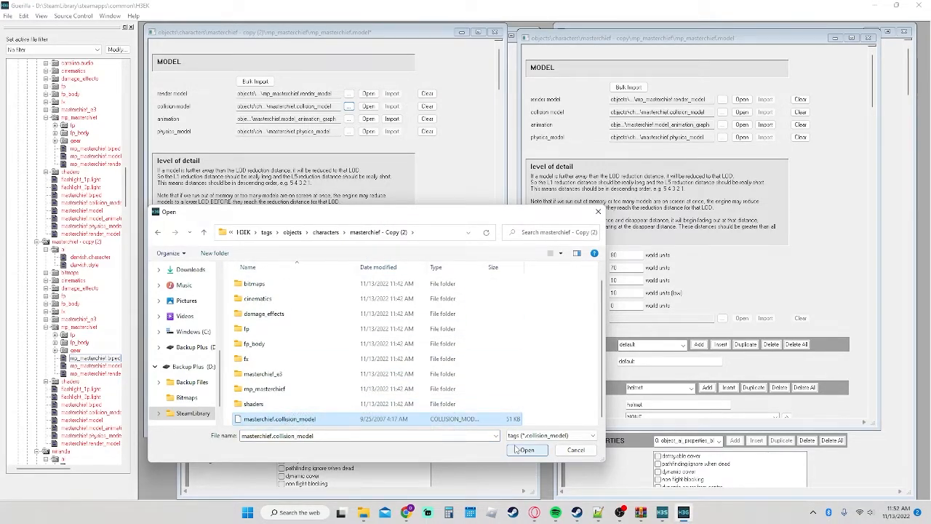
click(525, 449)
Step: Point the model's render model reference to mp_masterchief.render_model in the mp_masterchief folder of masterchief - Copy (2)
click(347, 94)
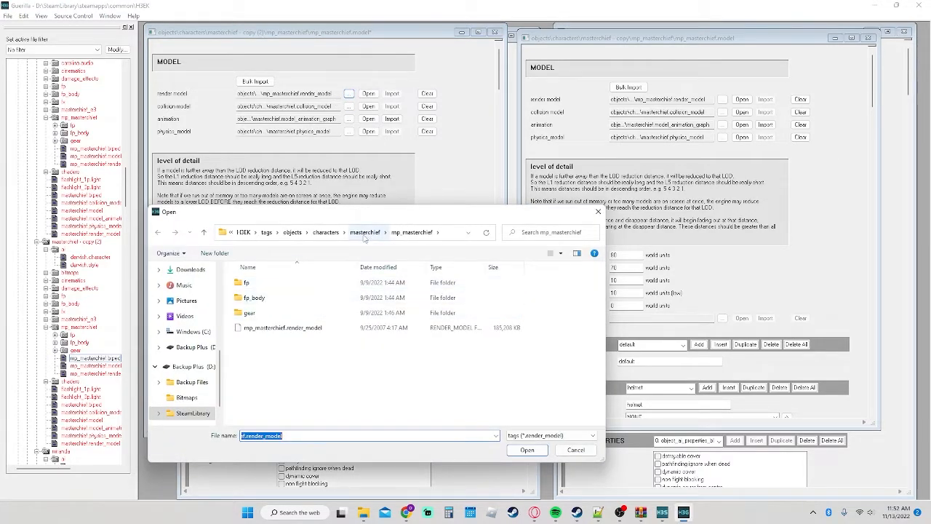
click(326, 232)
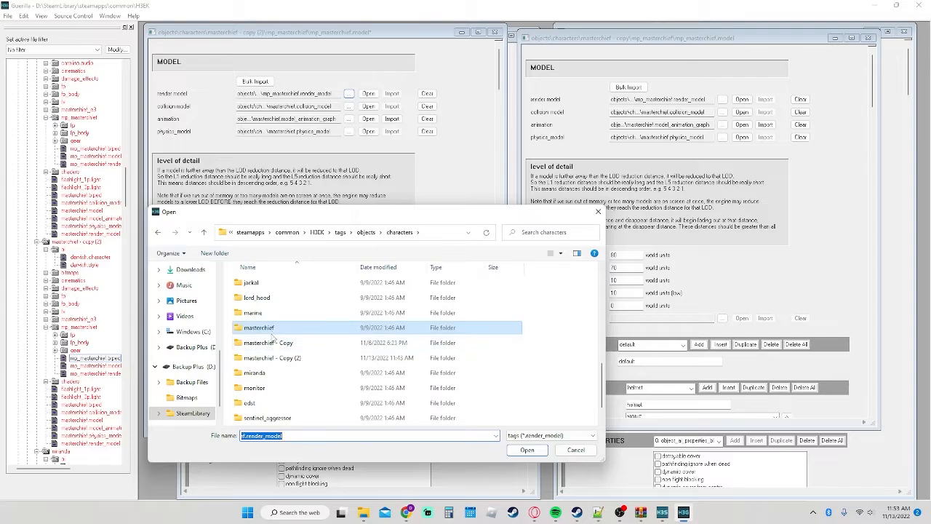
double_click(271, 358)
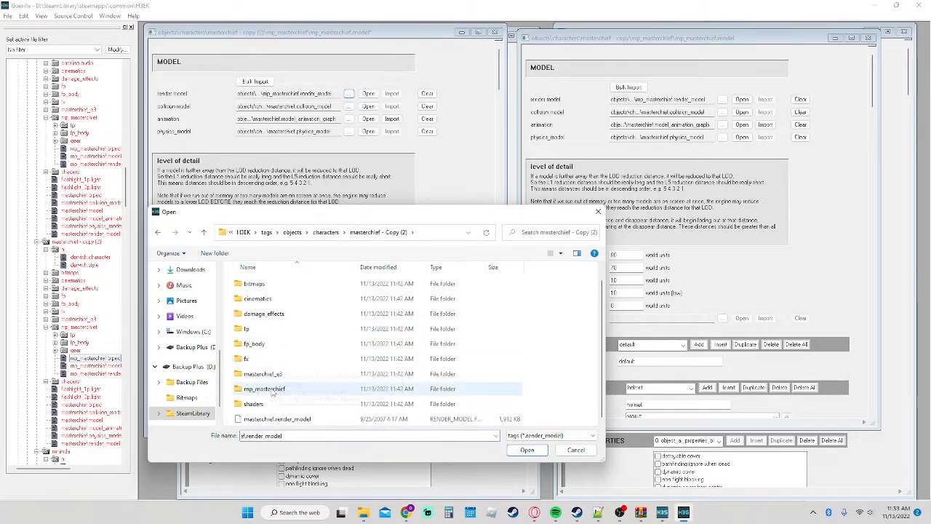
double_click(266, 388)
click(271, 328)
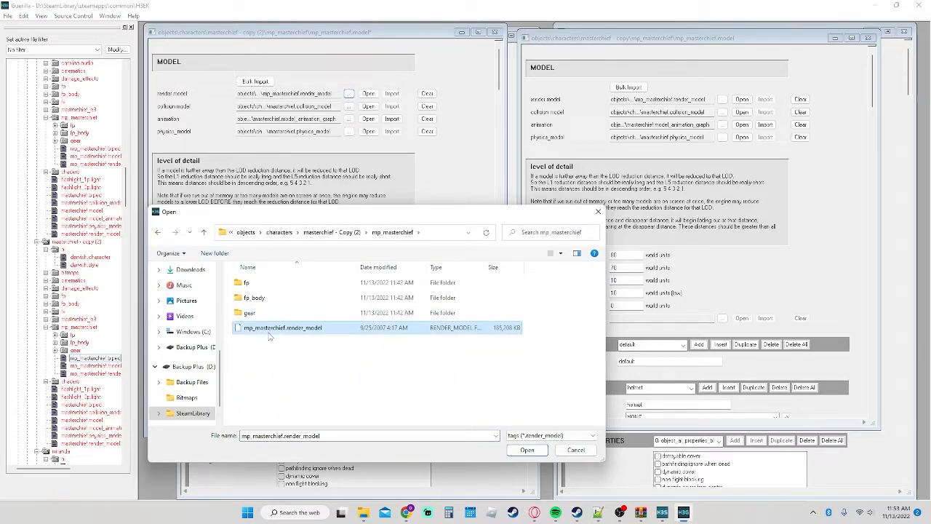
click(526, 450)
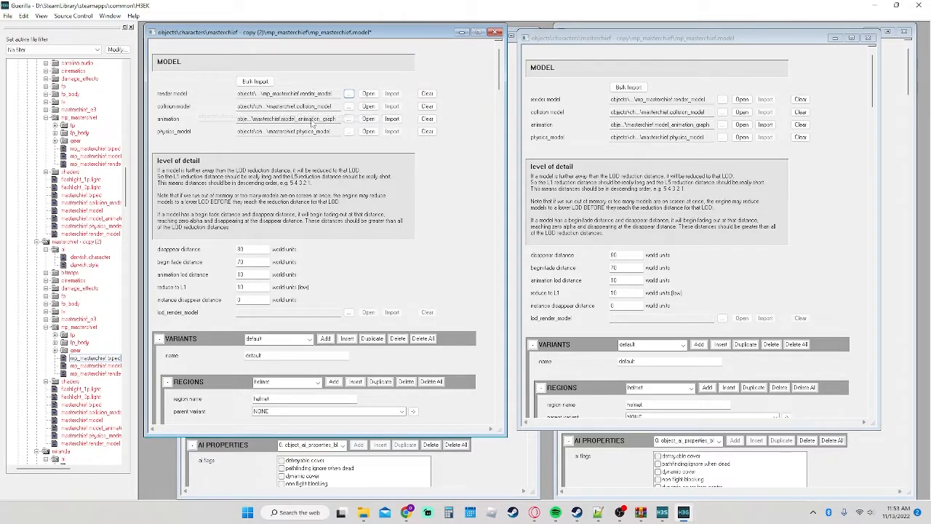
scroll(389, 215, down, 3)
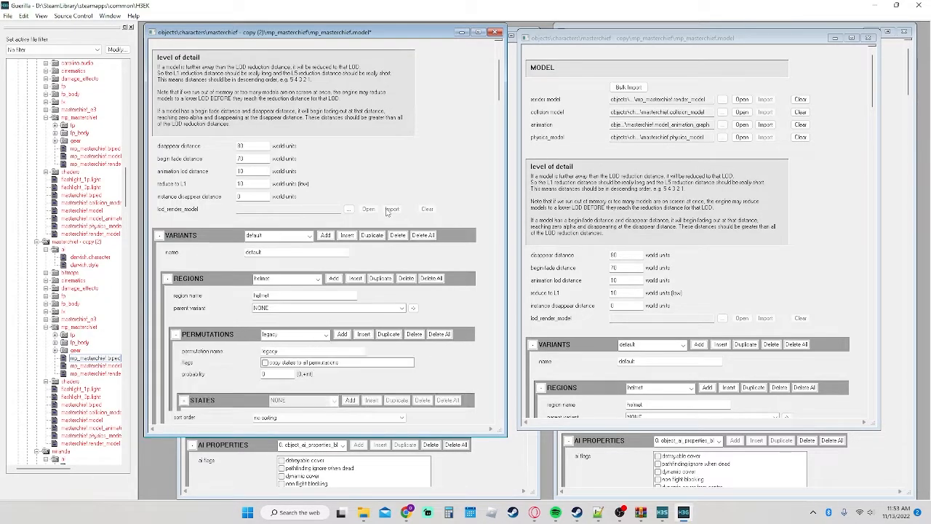
click(291, 235)
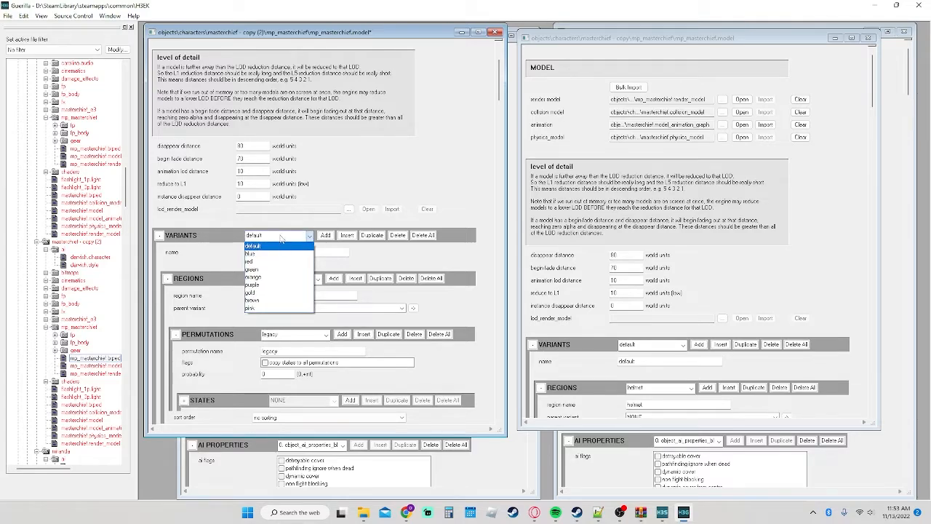
click(280, 235)
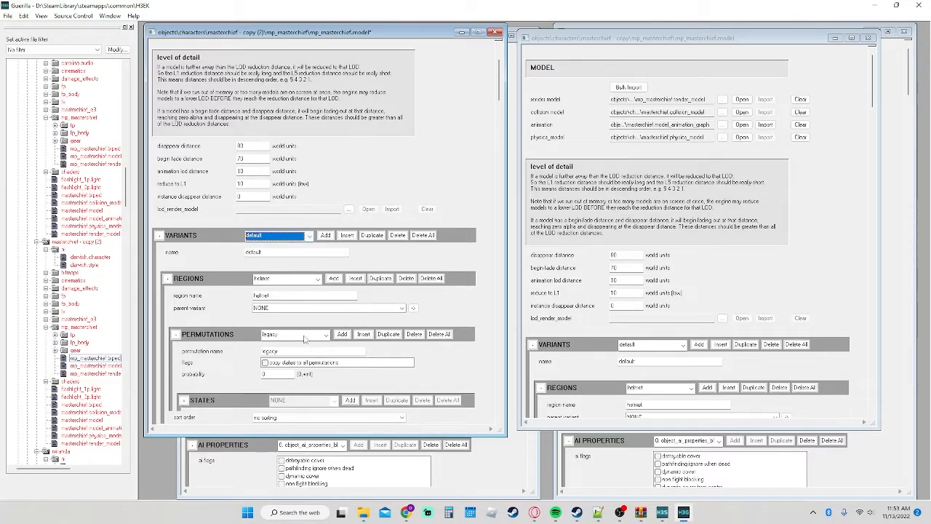
scroll(220, 283, up, 3)
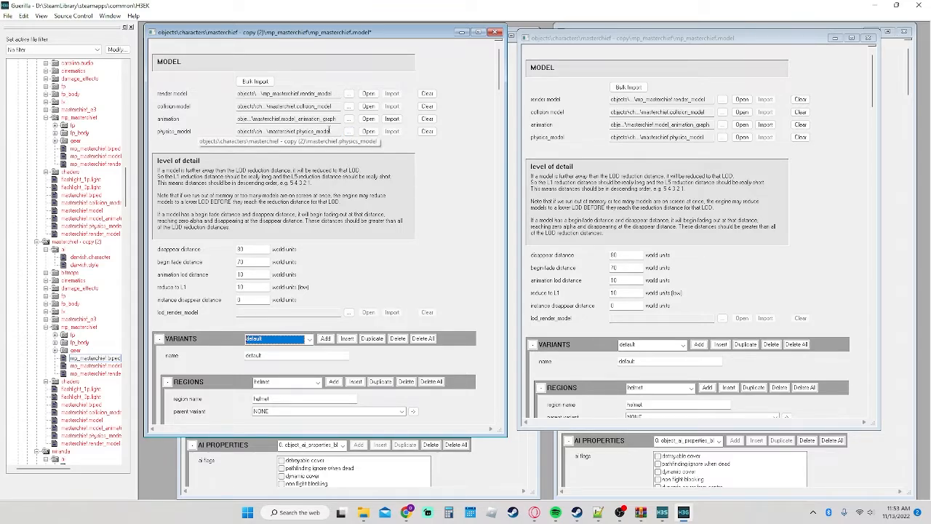
Step: Open the masterchief.model_animation_graph tags of both masterchief copies from their models and place them side by side
click(368, 119)
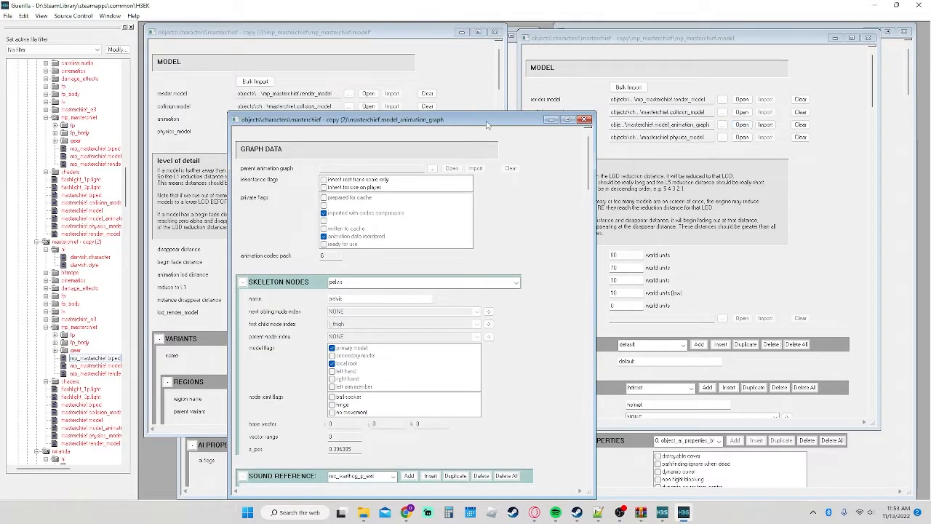
drag(488, 125, 408, 42)
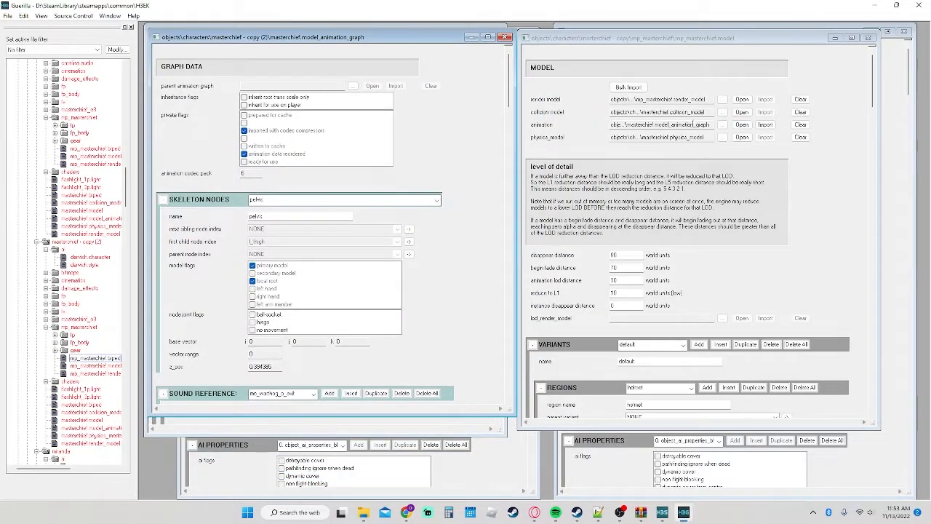
click(724, 173)
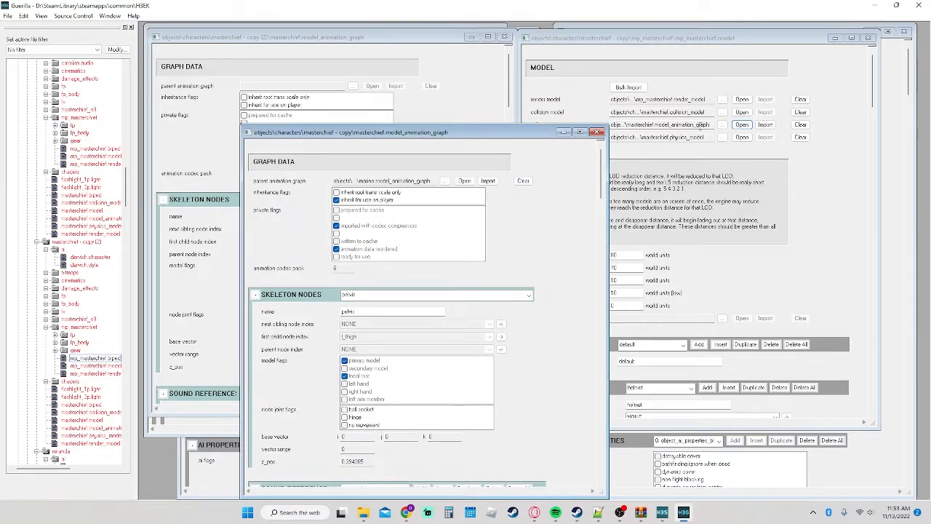
drag(483, 132, 760, 43)
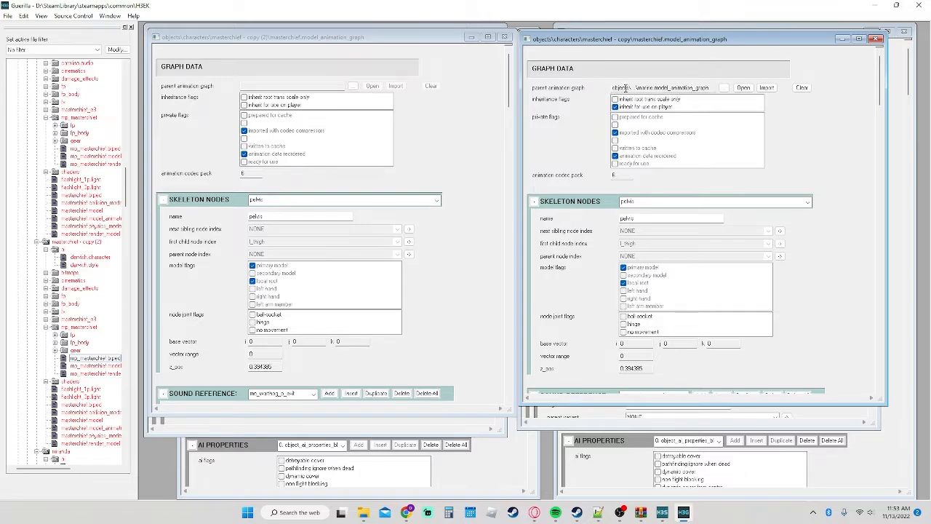
Step: In the masterchief - Copy (2) animation graph, enable "inherit for use on player" and set the parent animation graph to marine.model_animation_graph
click(244, 104)
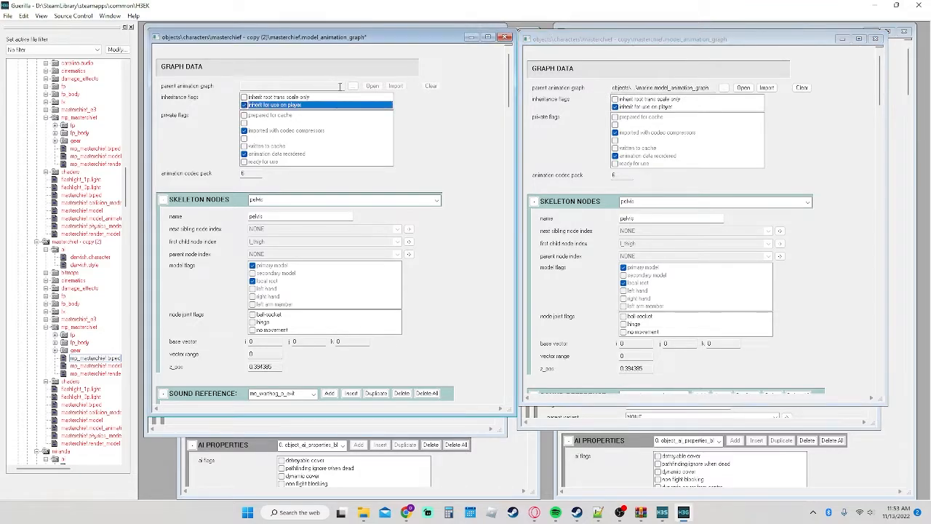
click(352, 86)
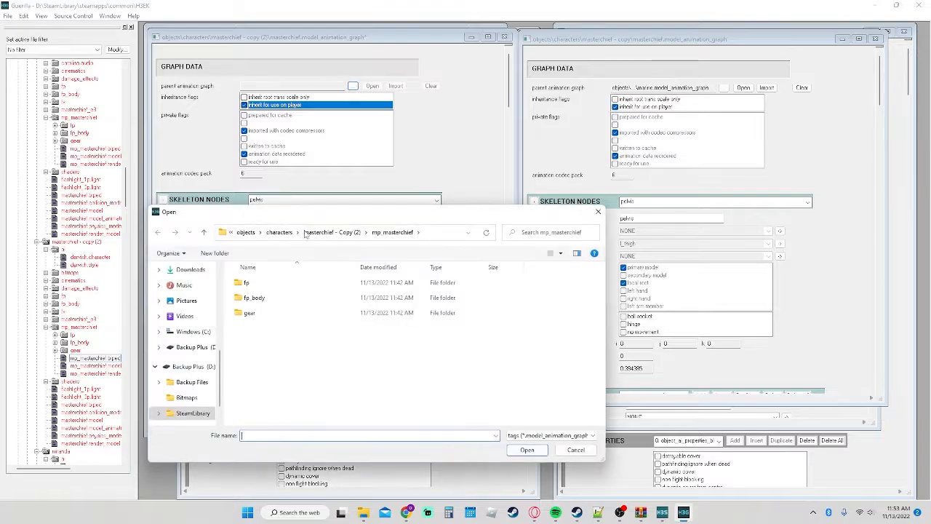
click(279, 232)
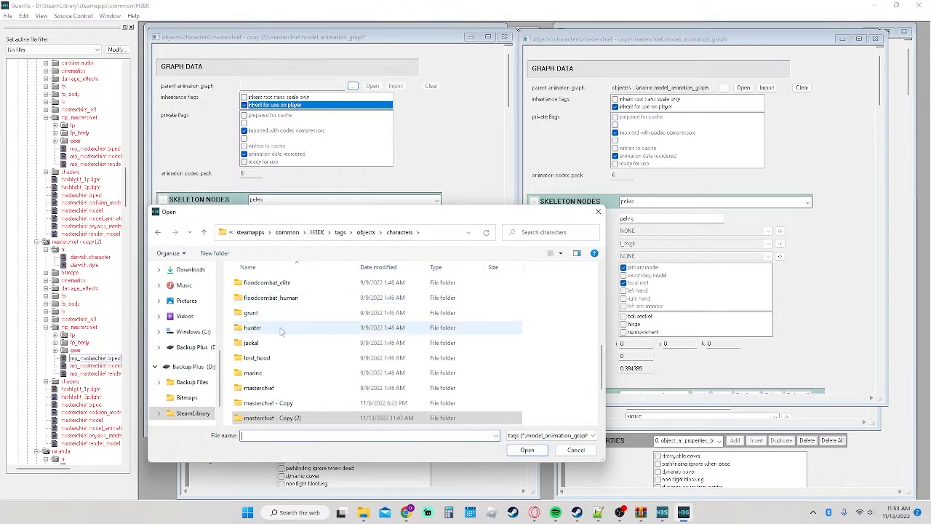
click(267, 373)
double_click(268, 372)
scroll(277, 356, down, 3)
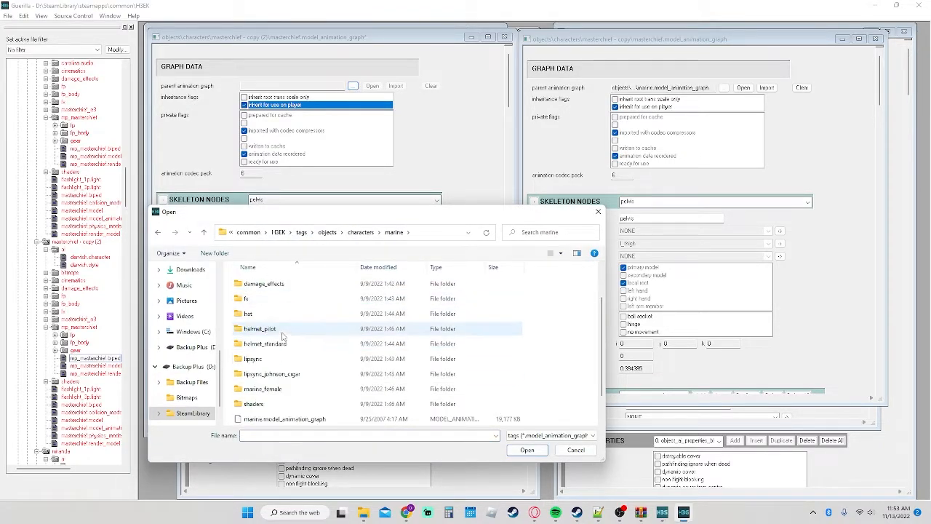
click(284, 419)
click(527, 450)
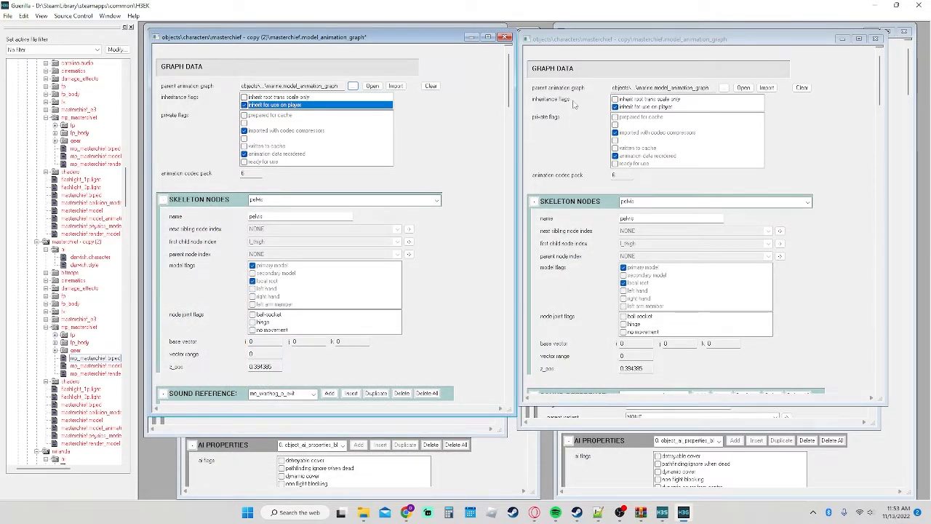
click(505, 37)
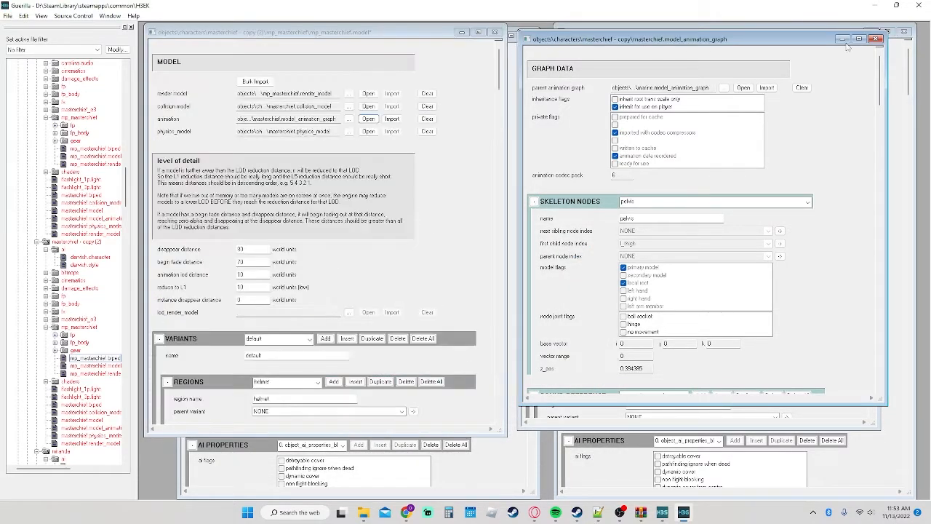
click(877, 40)
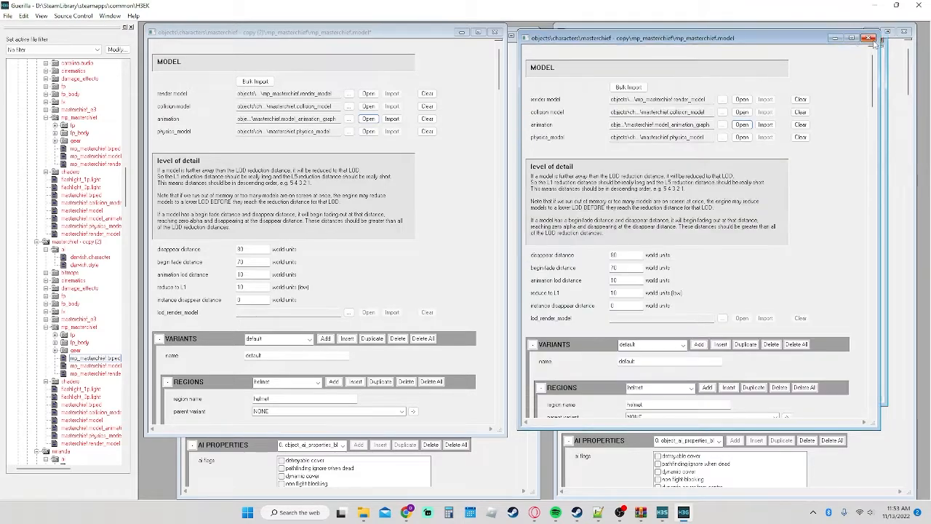
Step: Open the mp_masterchief.render_model tags of both masterchief copies side by side and make their windows taller
click(368, 93)
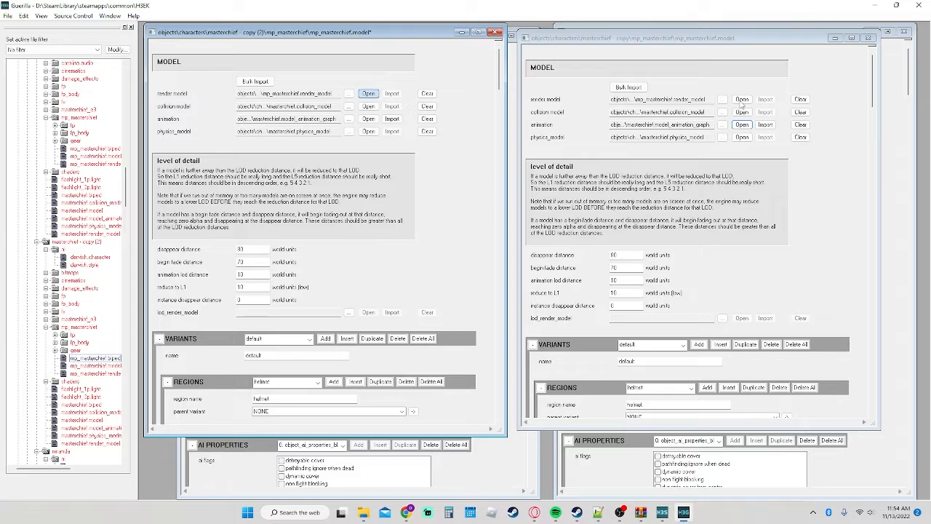
click(742, 100)
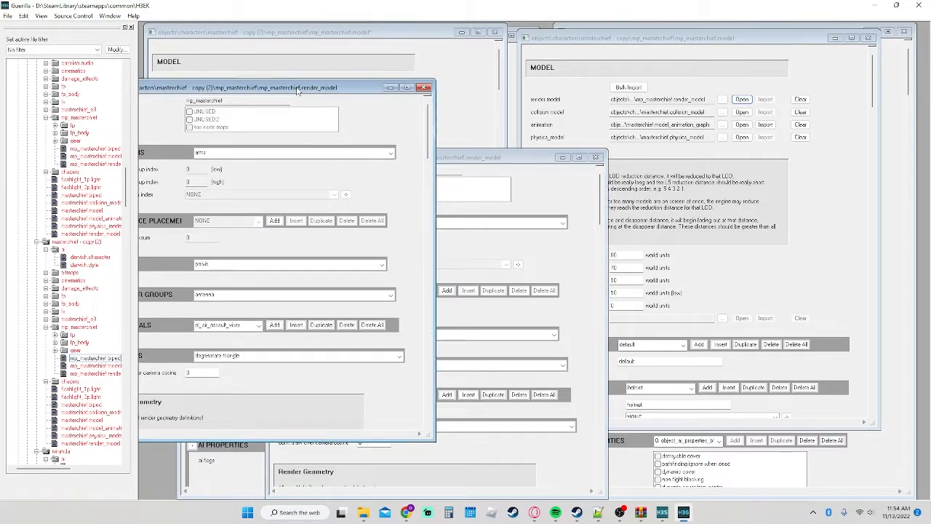
drag(297, 90, 350, 47)
drag(542, 158, 760, 45)
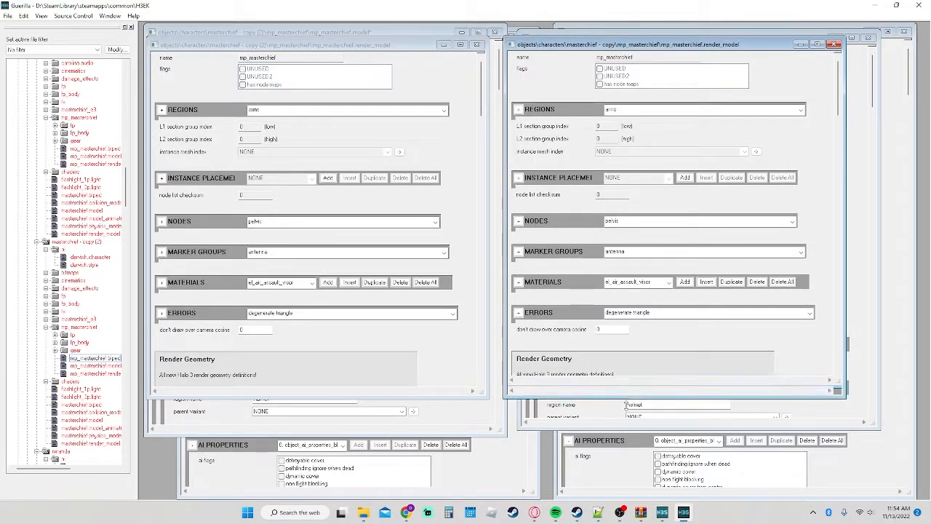
drag(627, 405, 621, 471)
drag(419, 394, 419, 476)
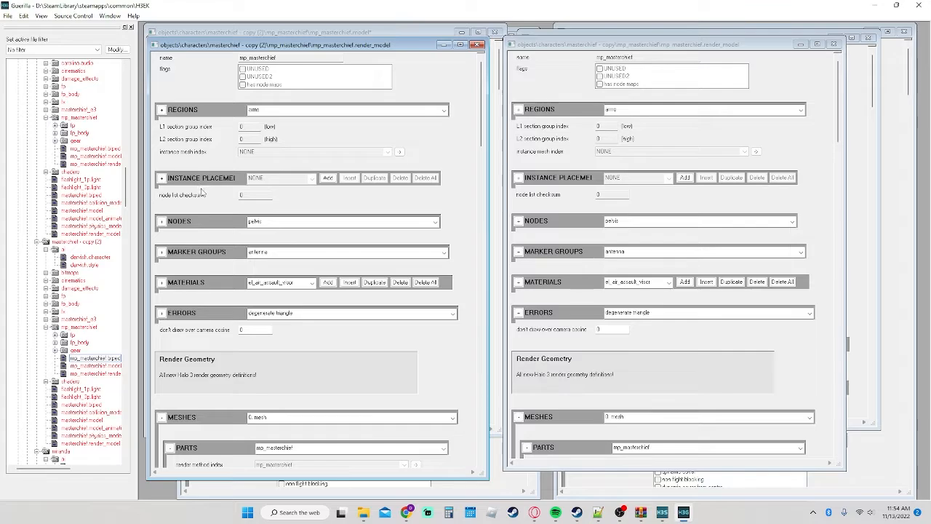
Step: Examine the sections of the masterchief - Copy (2) render model against the other copy, and close both render model tags
scroll(201, 190, down, 2)
scroll(204, 212, down, 10)
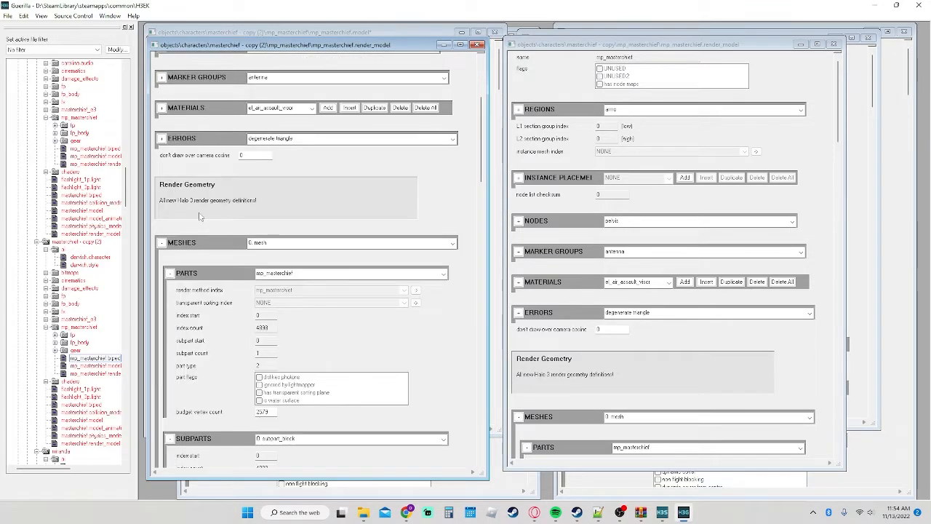
scroll(201, 216, down, 14)
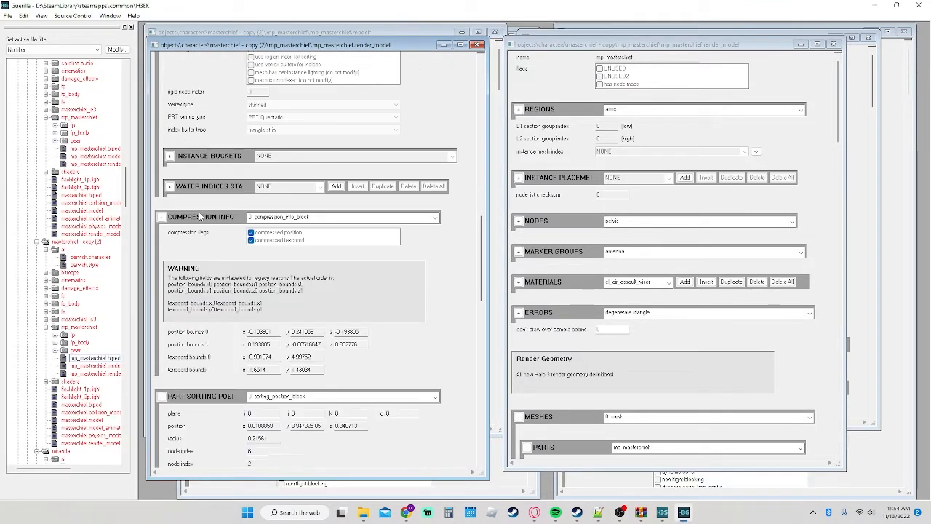
scroll(199, 215, down, 20)
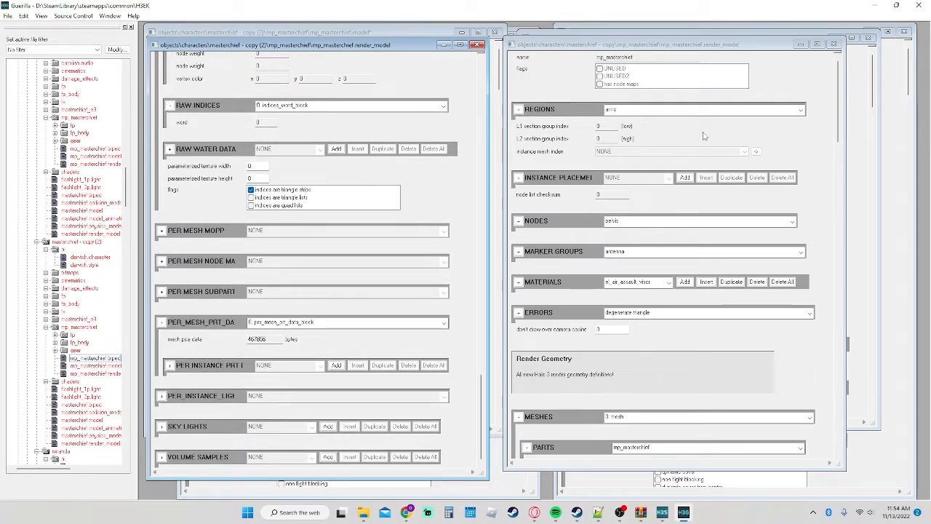
scroll(426, 160, up, 20)
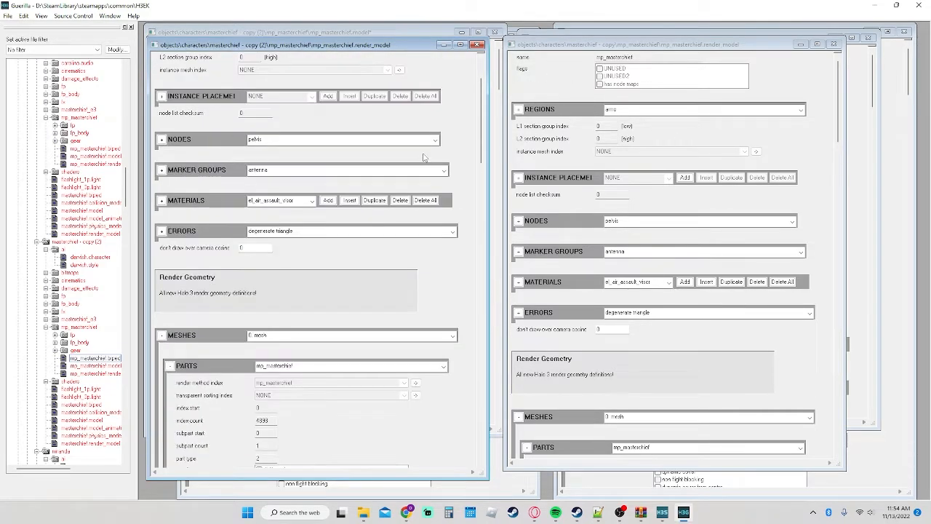
click(477, 44)
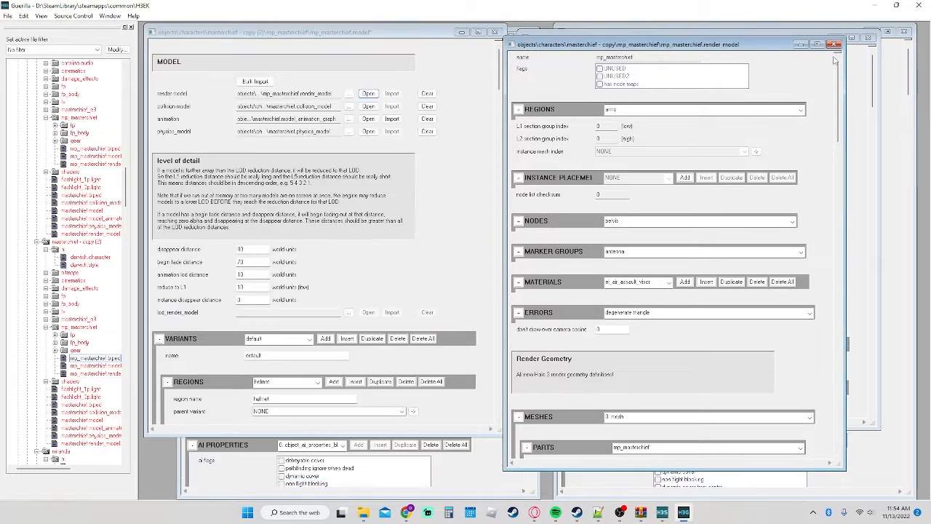
click(833, 45)
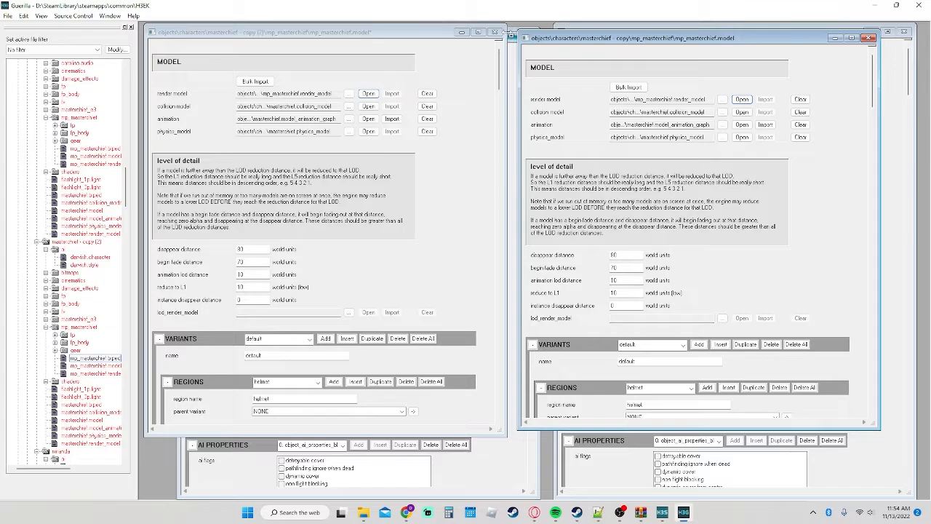
Step: Close the mp_masterchief.model tags of both masterchief copies to get back to their bipeds
click(494, 32)
click(458, 276)
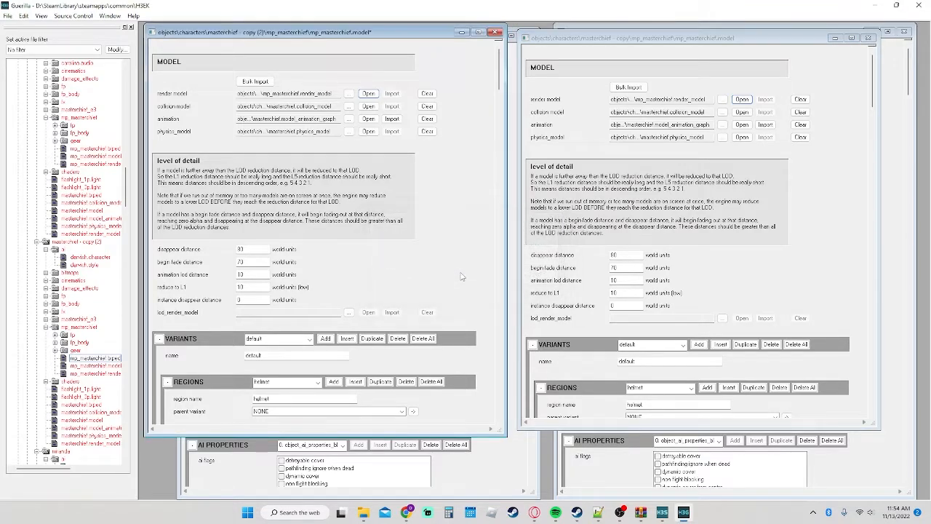
click(868, 37)
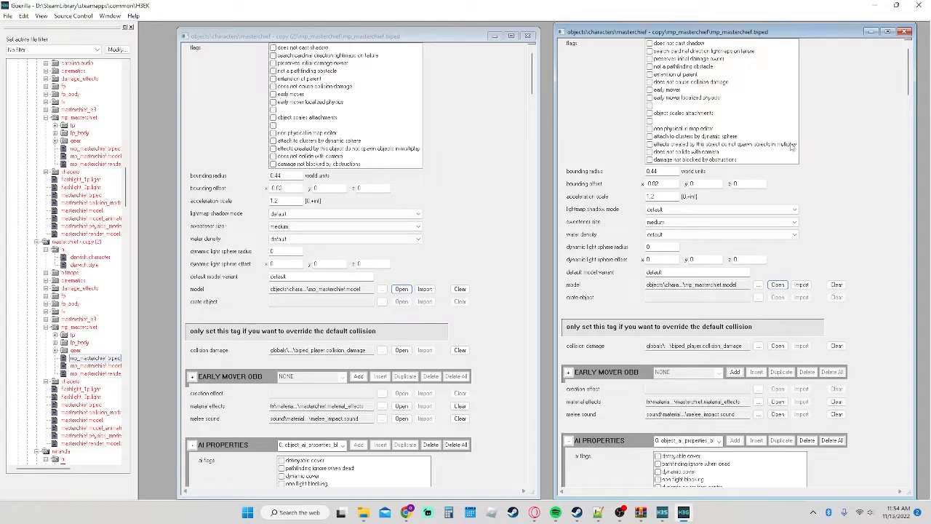
Step: Close both mp_masterchief.biped tags and open dervish.style and dervish.character from the masterchief - Copy (2) ai folder
click(528, 35)
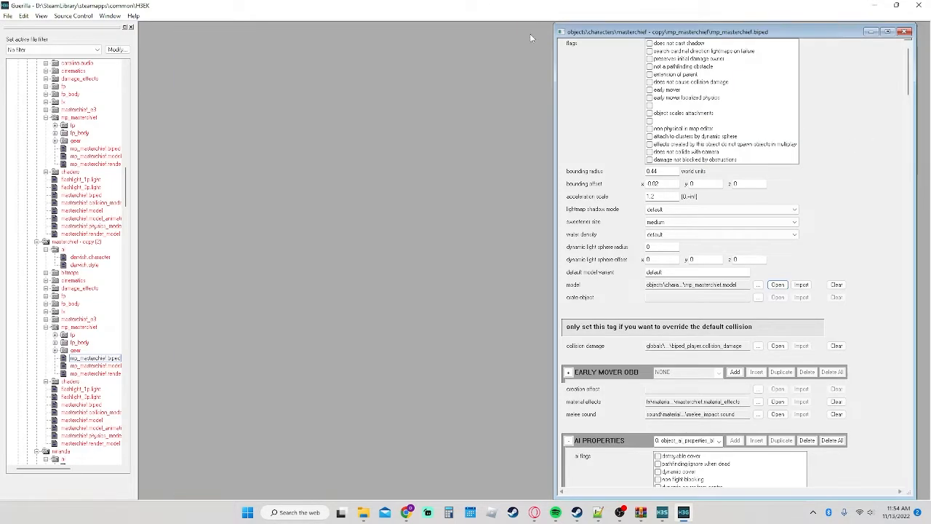
click(904, 31)
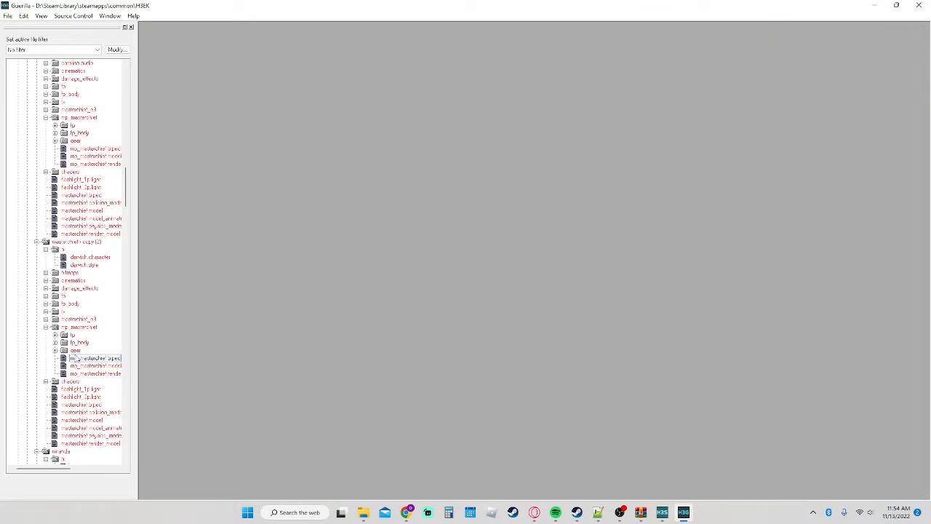
double_click(81, 265)
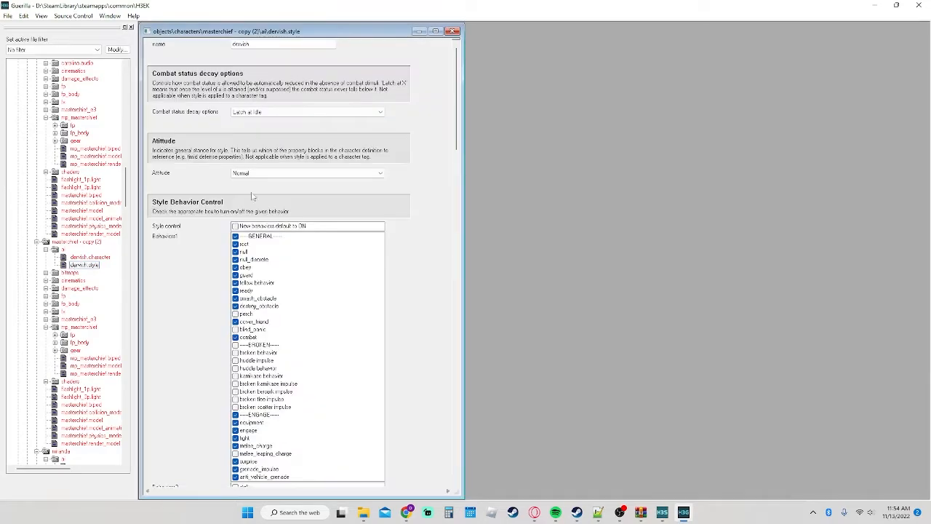
click(91, 257)
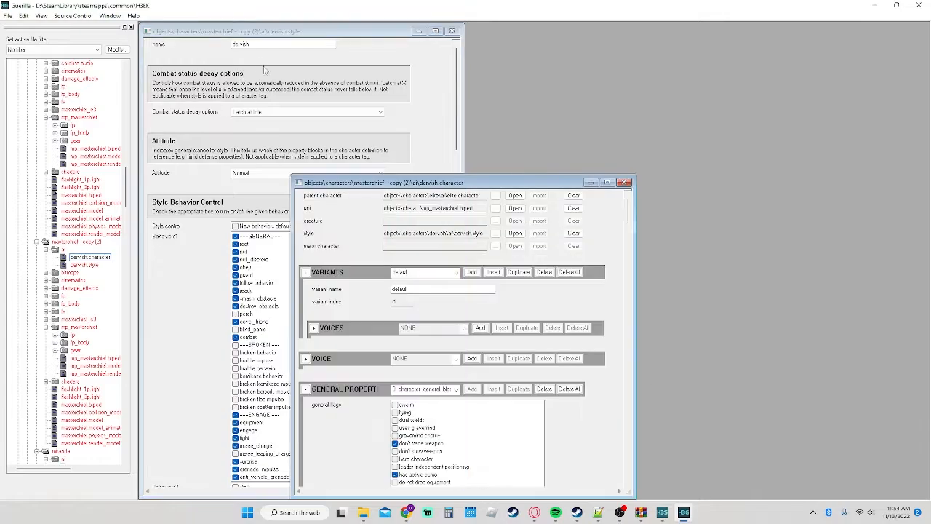
Step: Rename the style in the masterchief - Copy (2) dervish.style tag to chief
click(259, 45)
double_click(256, 45)
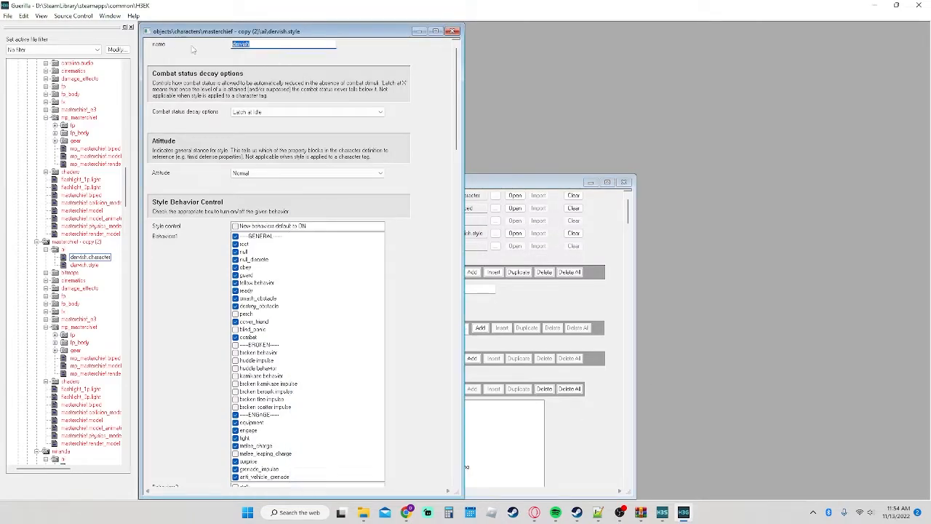
text(d)
Step: Place the dervish.character window beside the style window, enlarge it, and set its style reference to dervish.style from masterchief - Copy (2)\ai
drag(551, 186, 726, 56)
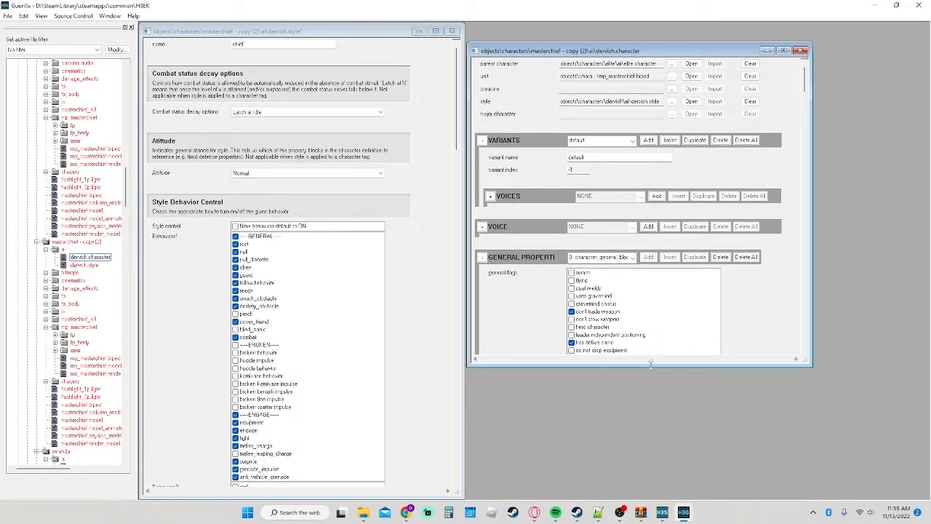
drag(650, 363, 650, 469)
click(672, 101)
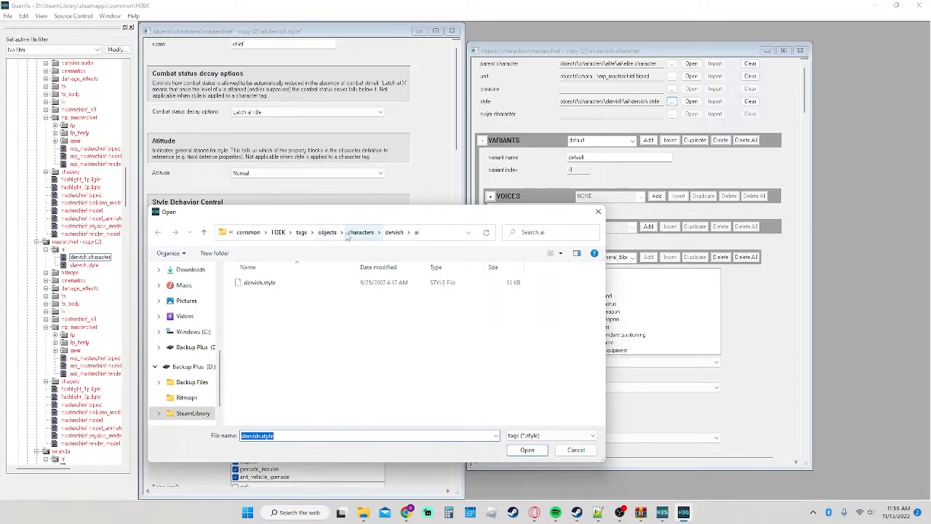
click(326, 232)
scroll(275, 342, up, 3)
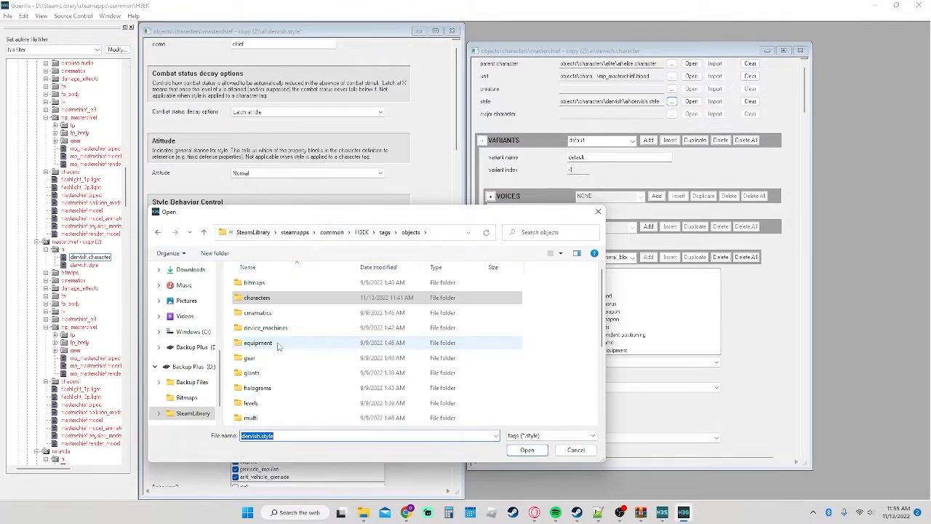
double_click(256, 297)
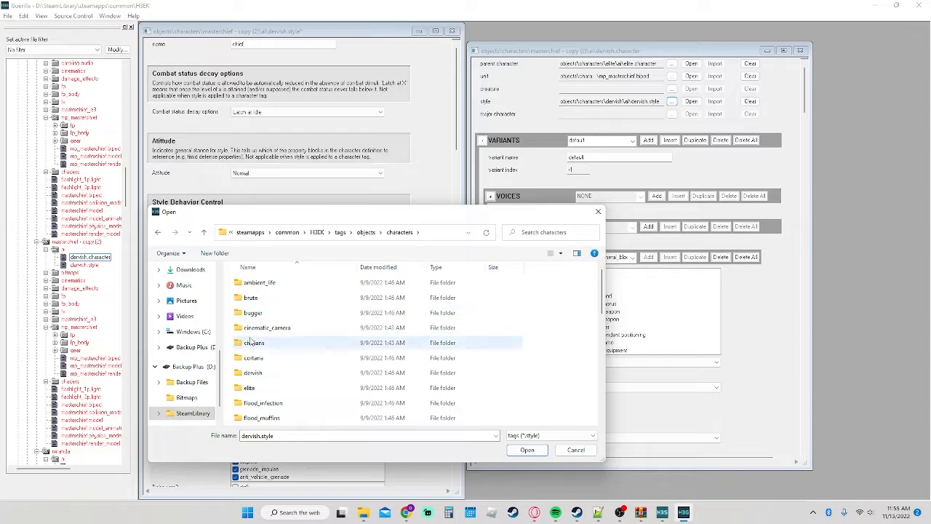
scroll(257, 327, down, 4)
scroll(258, 331, down, 2)
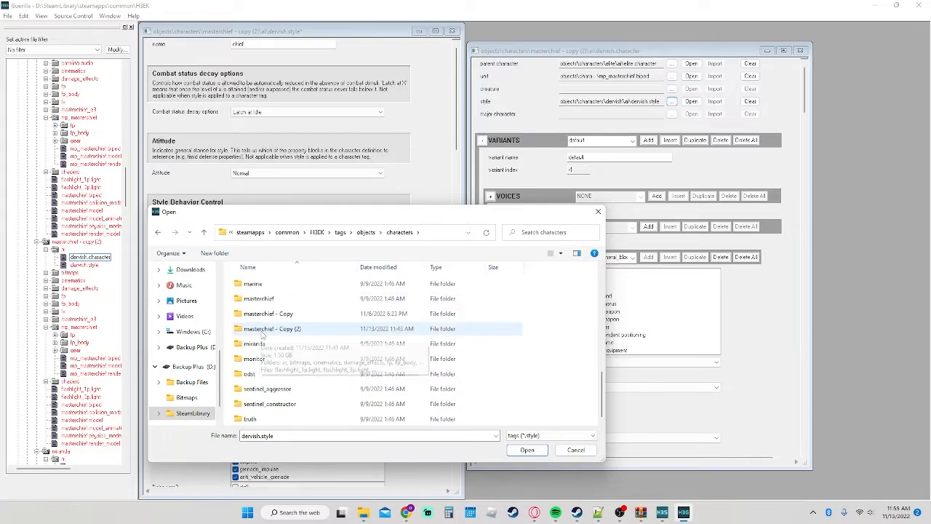
double_click(260, 331)
double_click(259, 285)
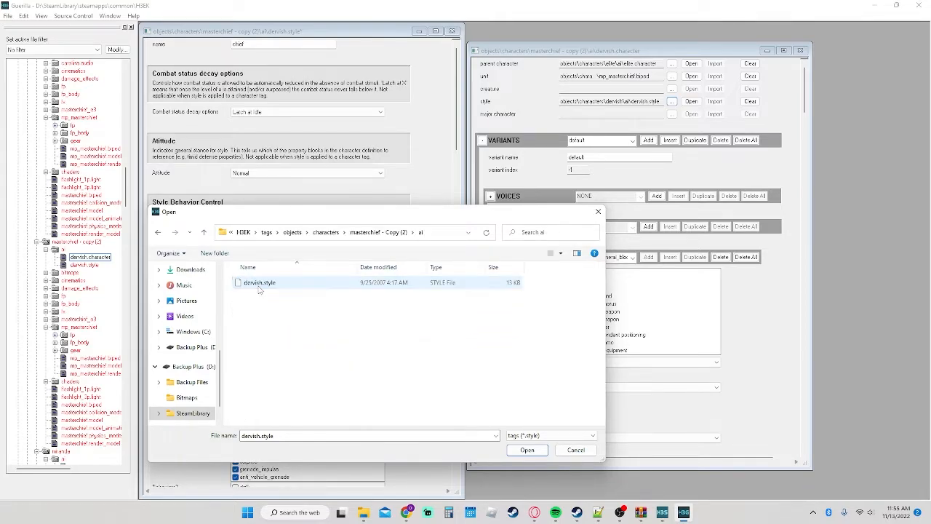
click(541, 451)
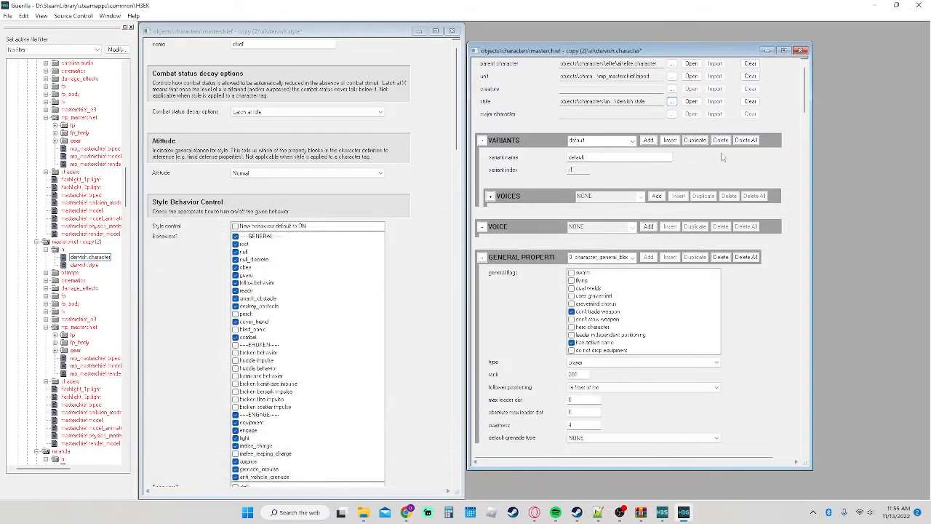
Step: Leave the parent character unchanged for comparison and open chief.style and chief.character from the masterchief - Copy ai folder
click(671, 64)
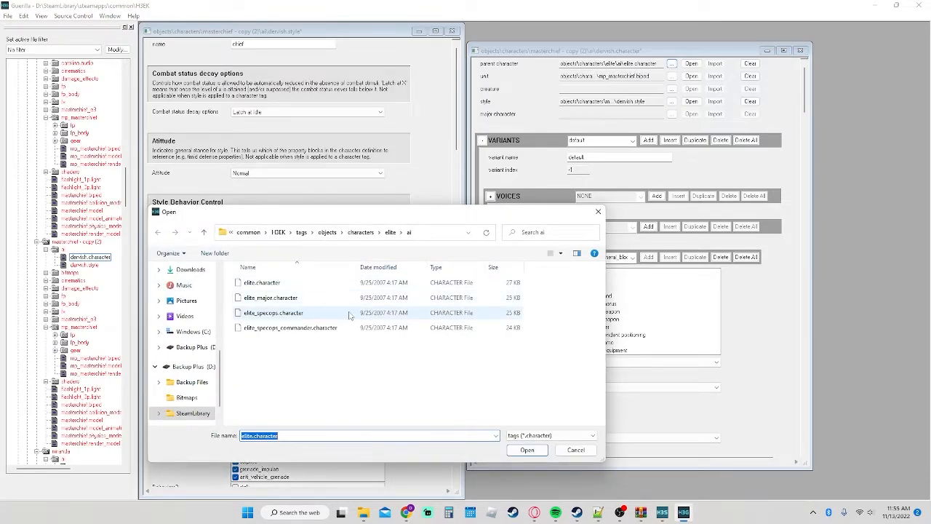
click(575, 451)
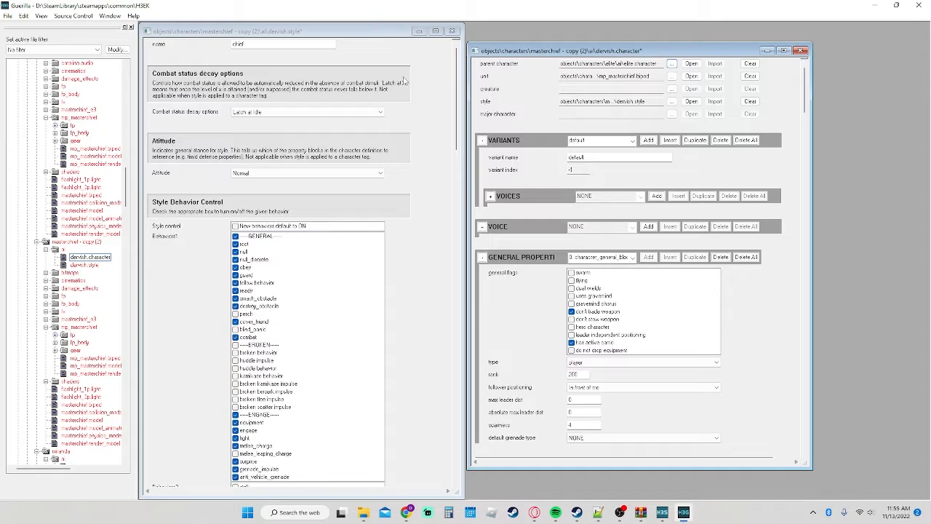
scroll(73, 210, up, 6)
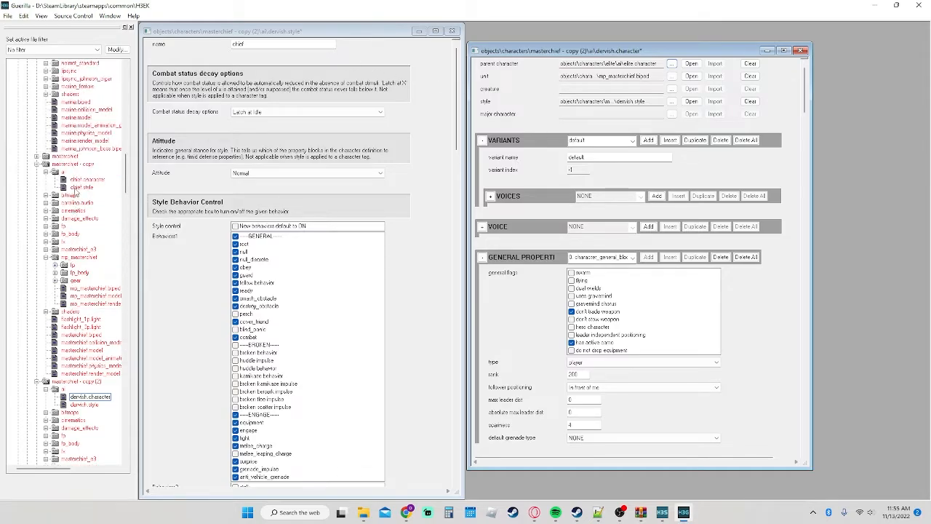
double_click(79, 188)
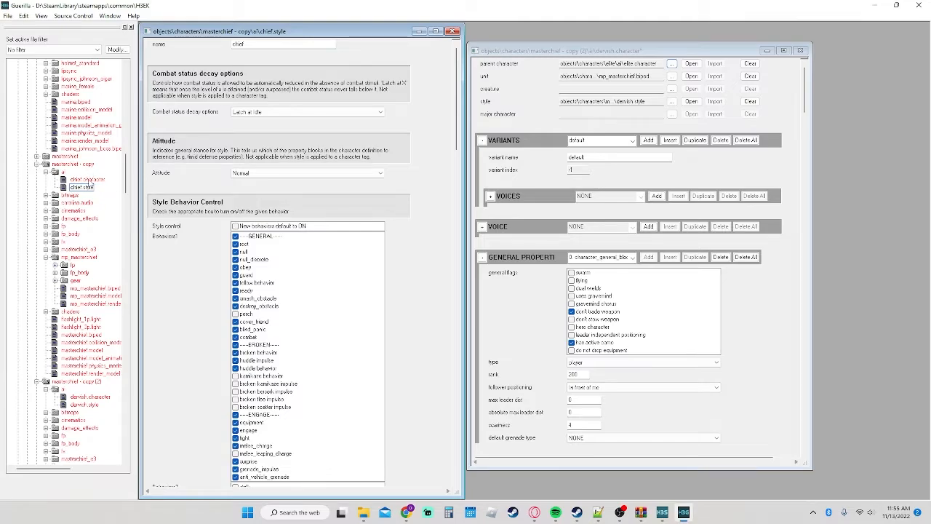
click(87, 180)
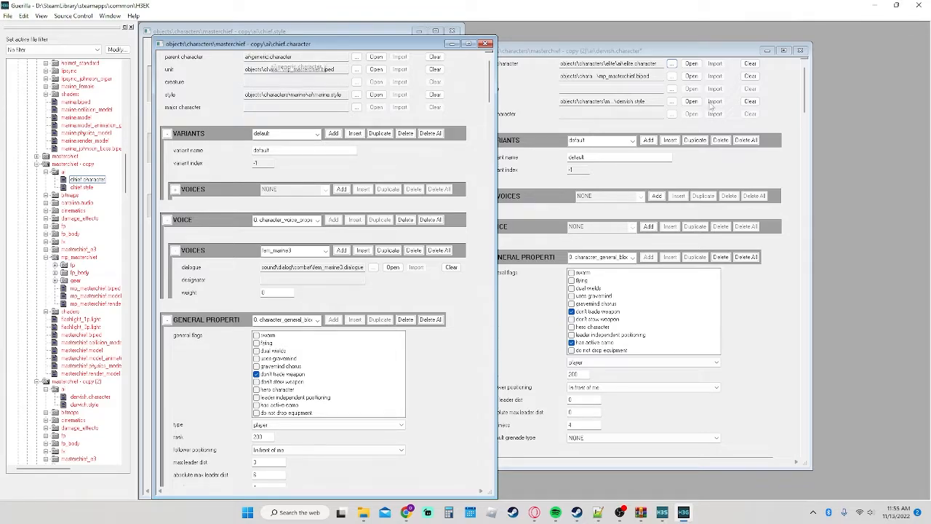
Step: Set the parent character of the masterchief - Copy (2) dervish.character to generic.character from the tags\ai folder
click(674, 66)
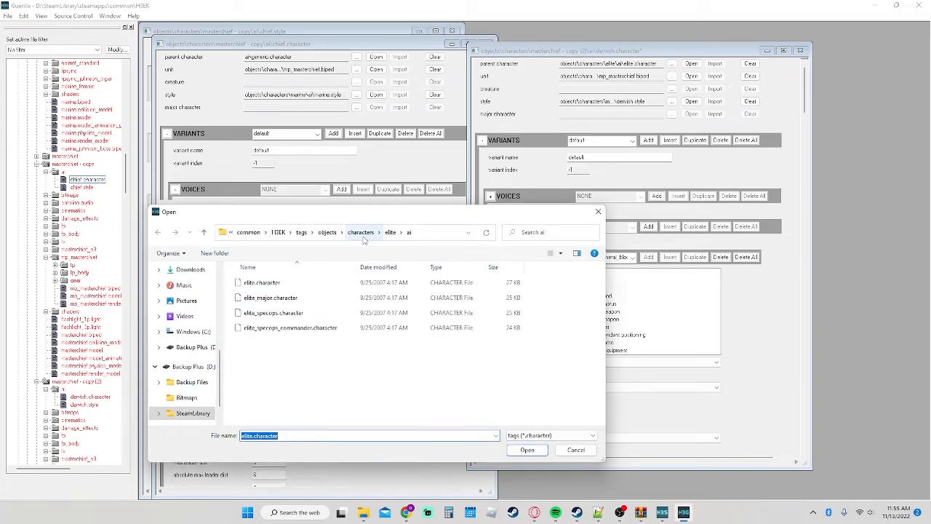
click(362, 234)
scroll(320, 343, down, 6)
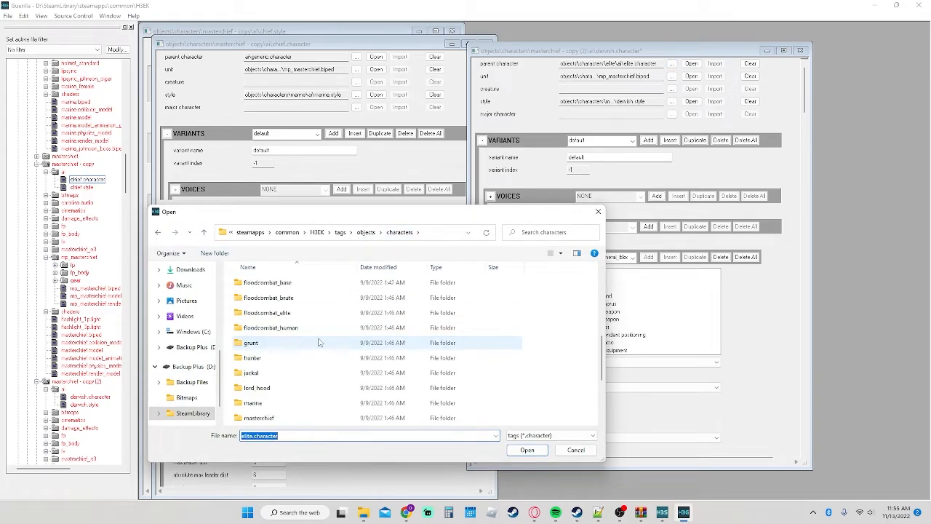
scroll(317, 342, up, 6)
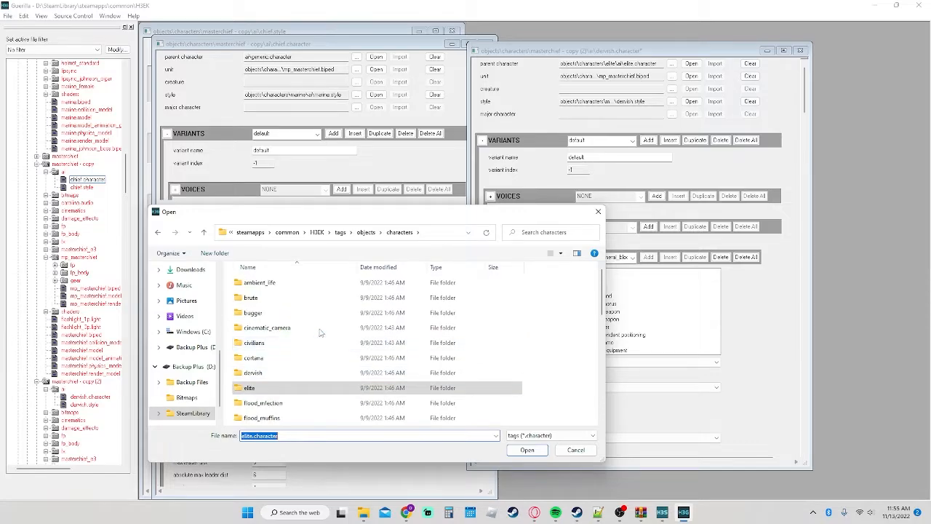
click(366, 232)
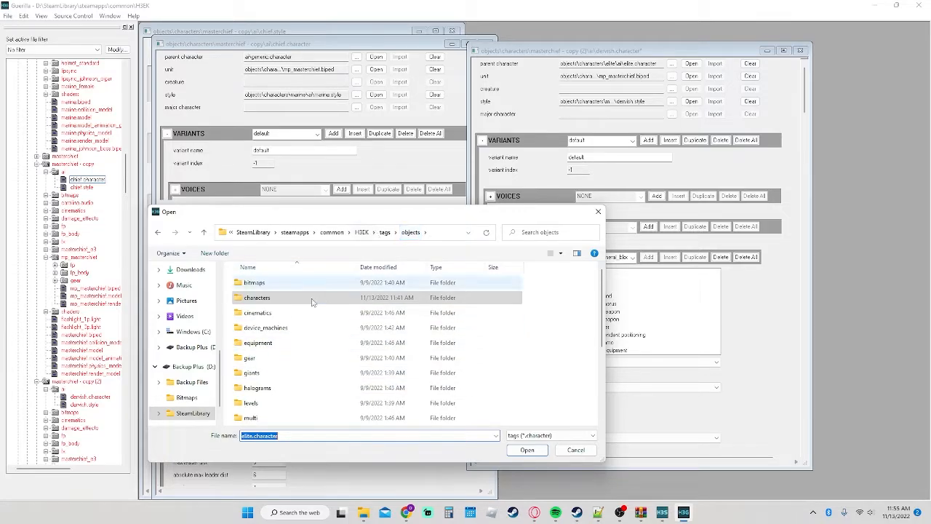
scroll(307, 305, down, 5)
scroll(307, 304, up, 5)
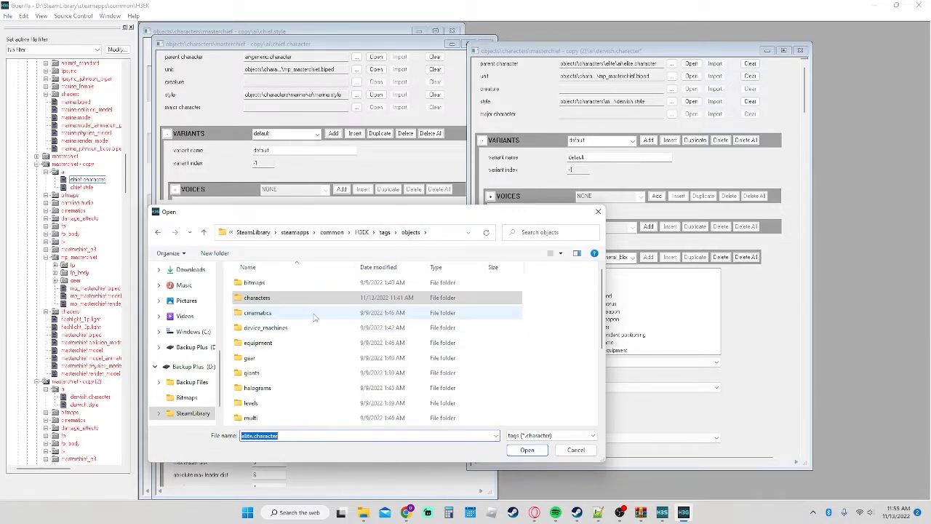
click(385, 232)
double_click(273, 284)
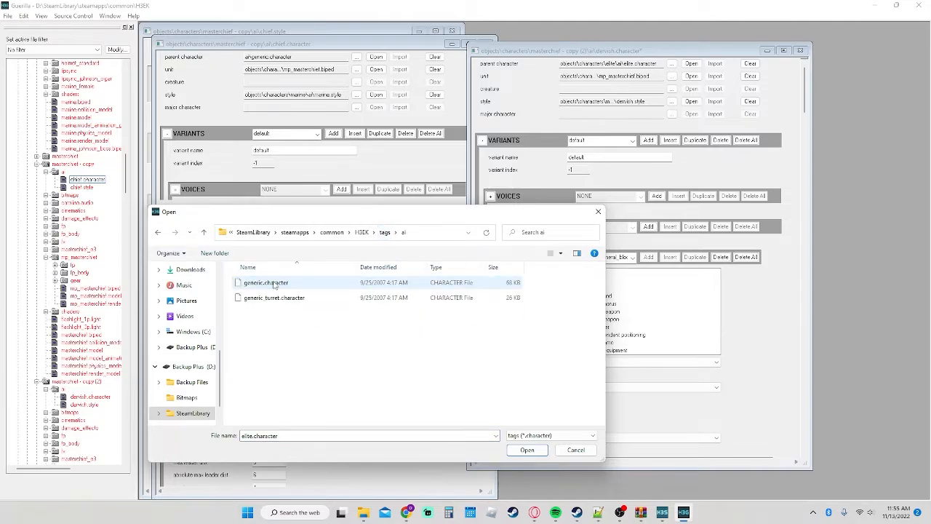
click(274, 283)
click(527, 450)
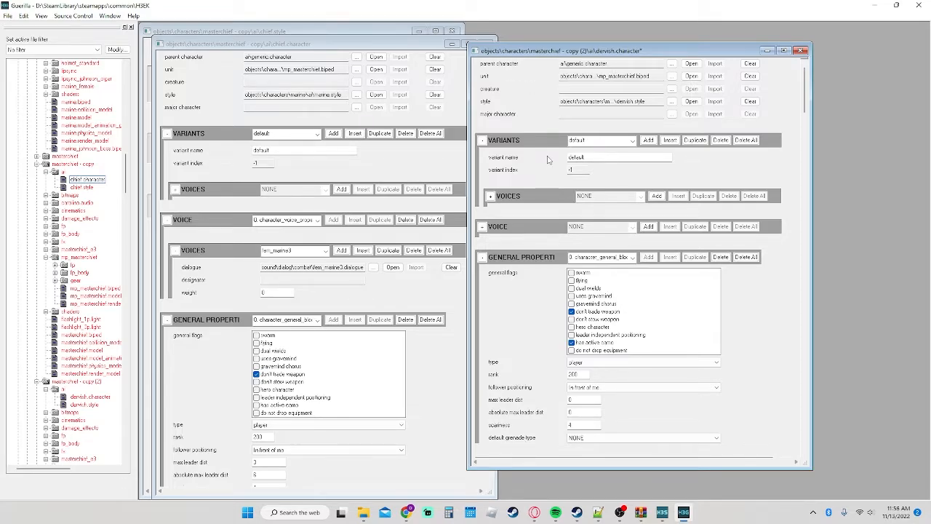
Step: Save the masterchief - Copy (2) dervish.character tag and check its list of variants
click(449, 157)
click(581, 145)
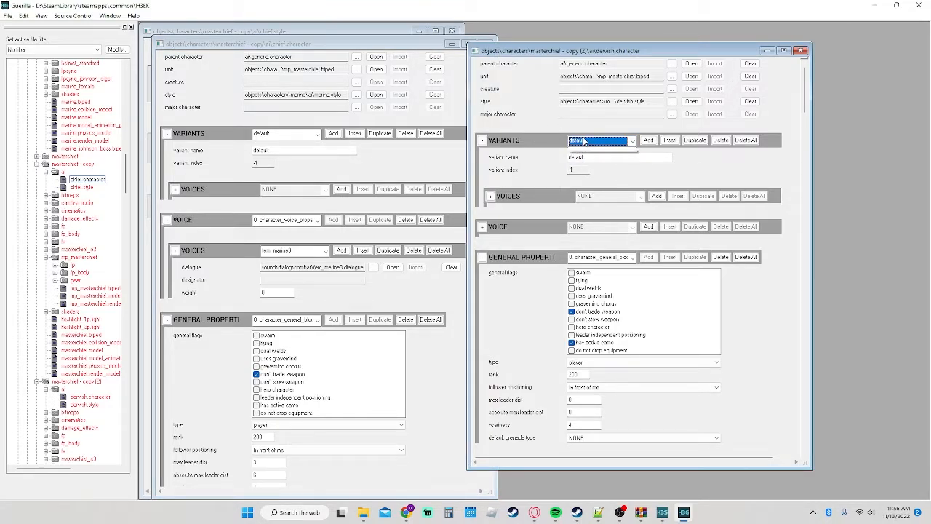
click(583, 141)
click(586, 146)
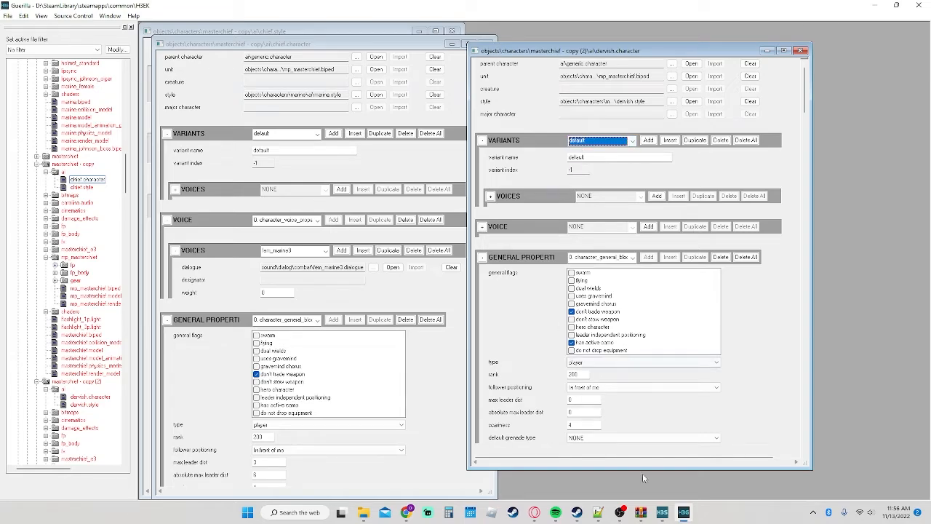
Step: Switch to Sapien and show the biped class in the scenario's object type editor
click(662, 512)
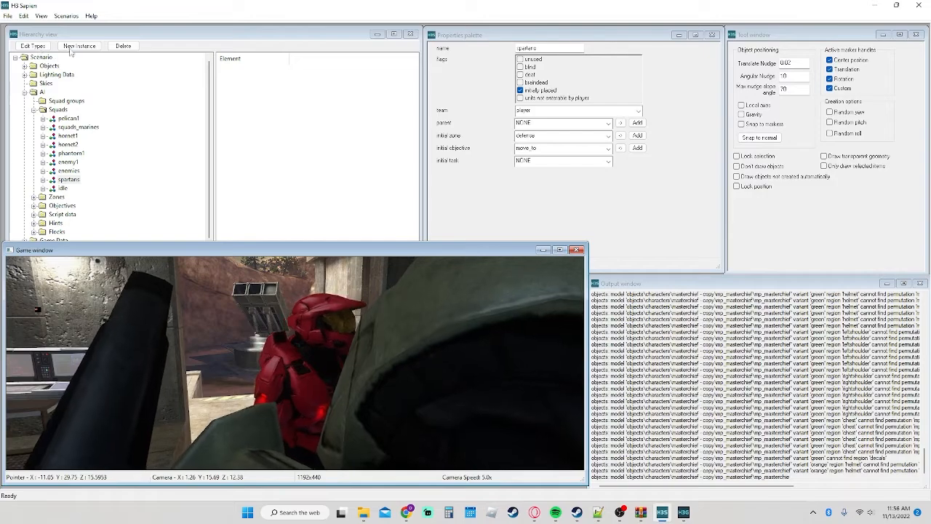
click(40, 48)
click(437, 177)
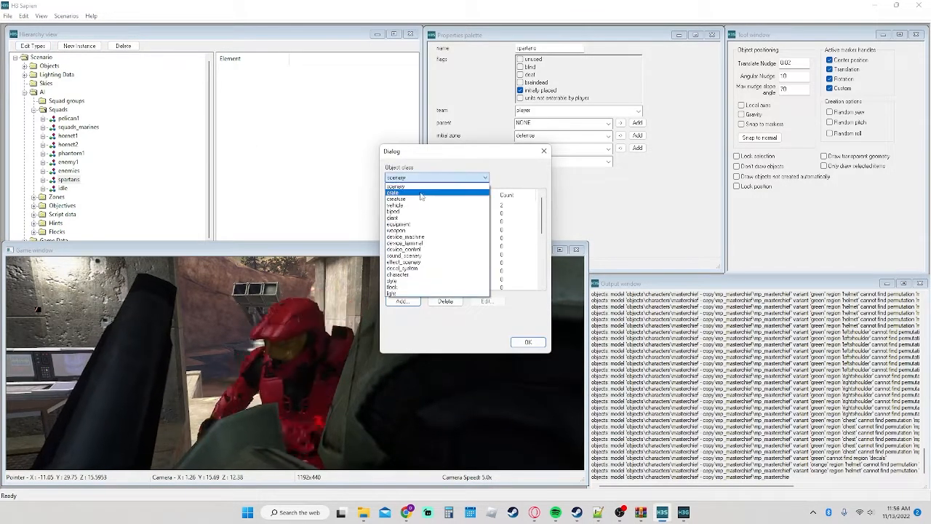
click(412, 212)
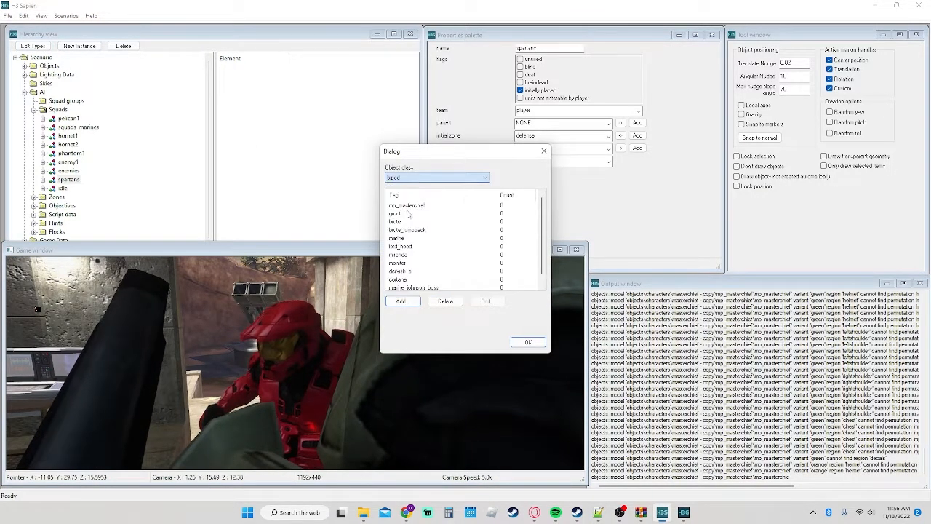
Step: Add mp_masterchief.biped from the masterchief - Copy (2)\mp_masterchief folder to the scenario's biped types
click(402, 302)
click(451, 186)
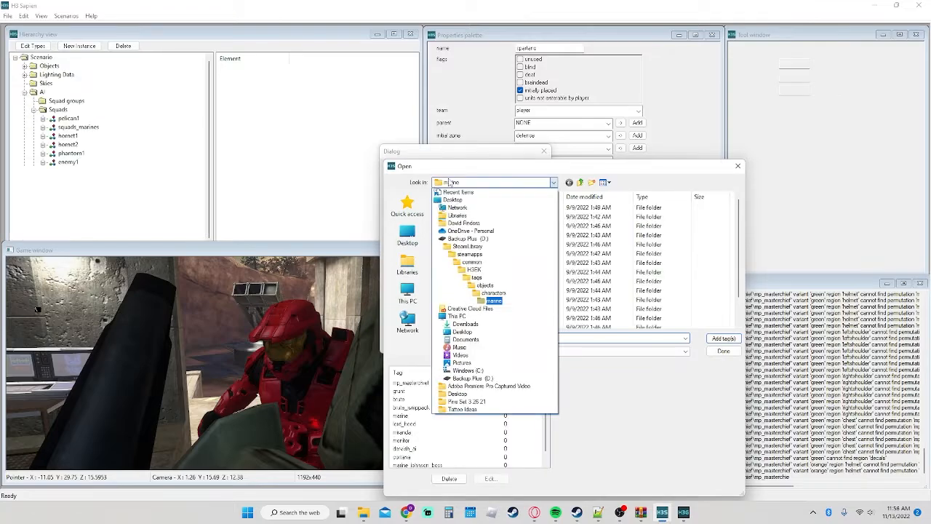
click(501, 297)
scroll(502, 296, down, 3)
double_click(505, 264)
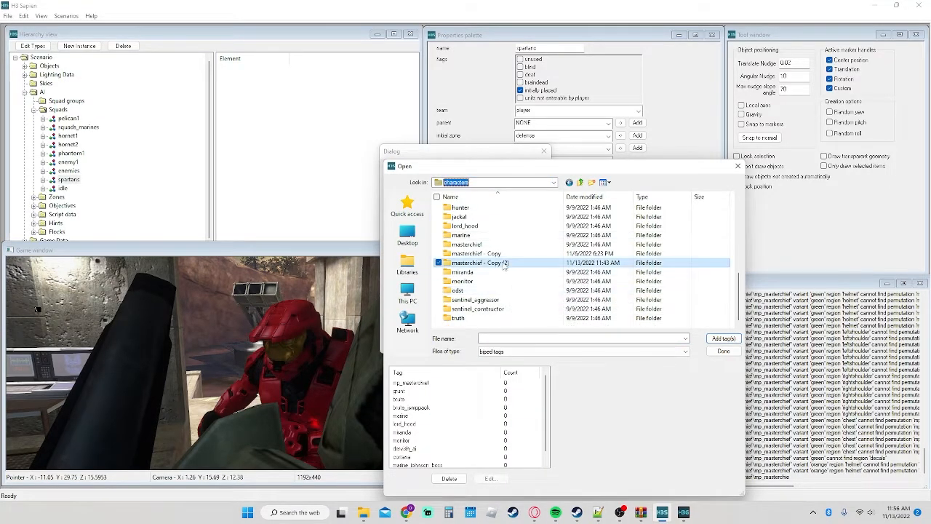
click(493, 300)
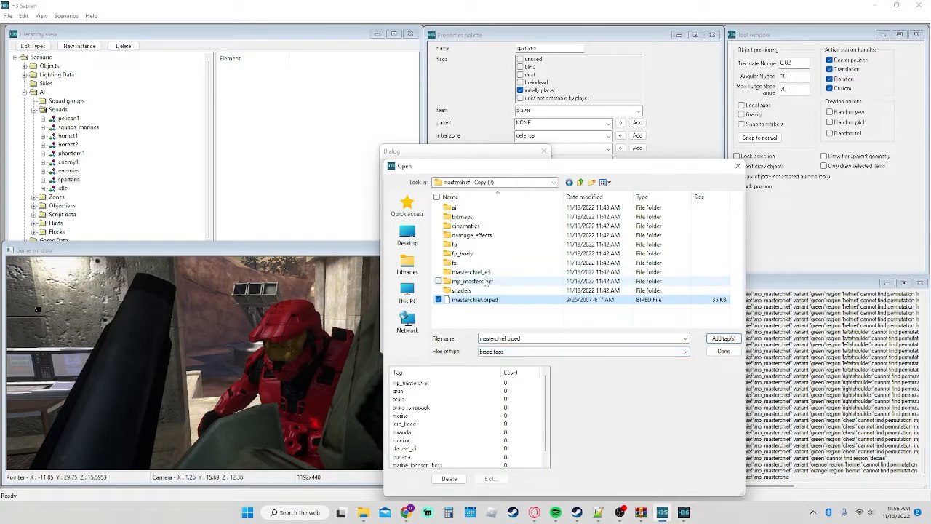
double_click(484, 280)
click(483, 236)
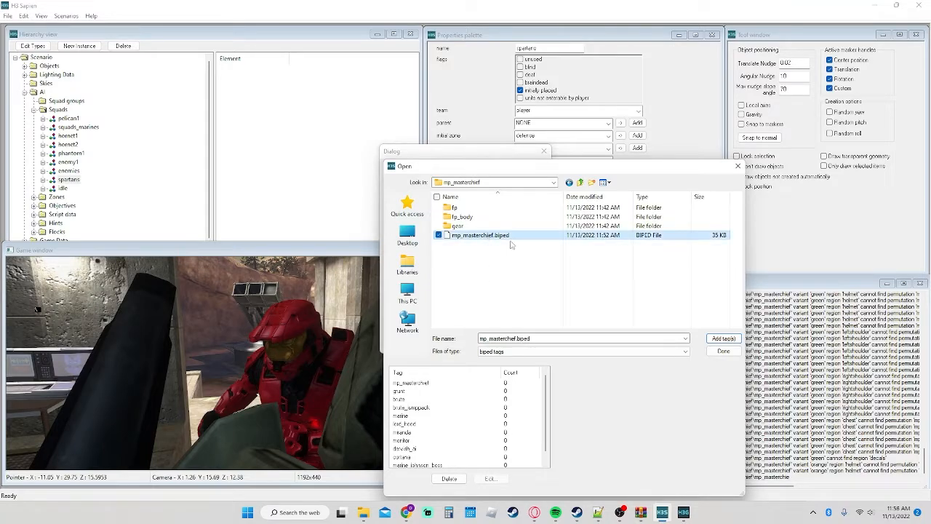
click(722, 340)
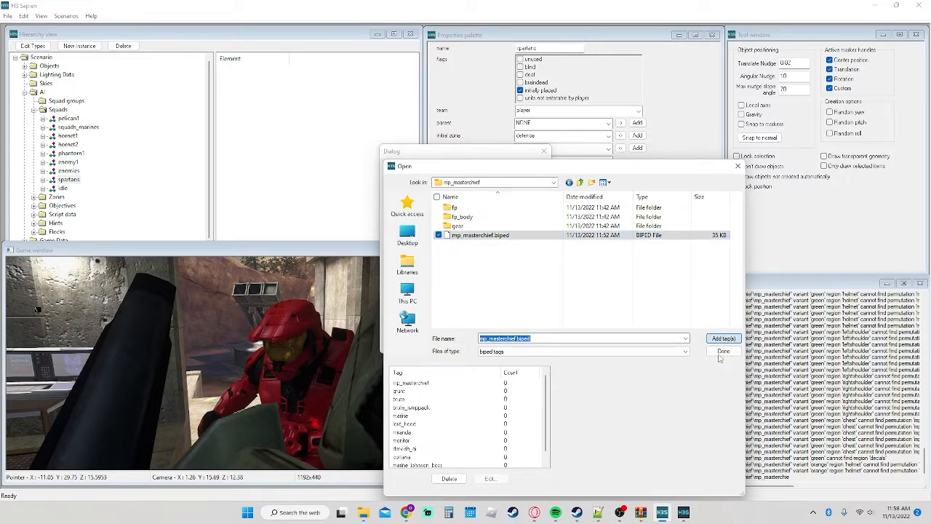
click(723, 352)
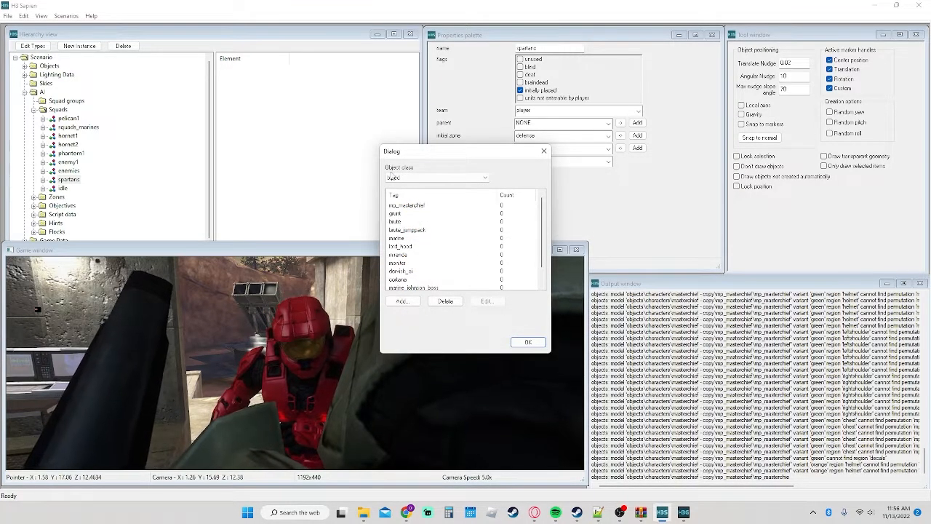
Step: Add dervish.character from the objects\characters\masterchief - Copy (2)\ai folder to the scenario's character types
click(451, 177)
click(417, 274)
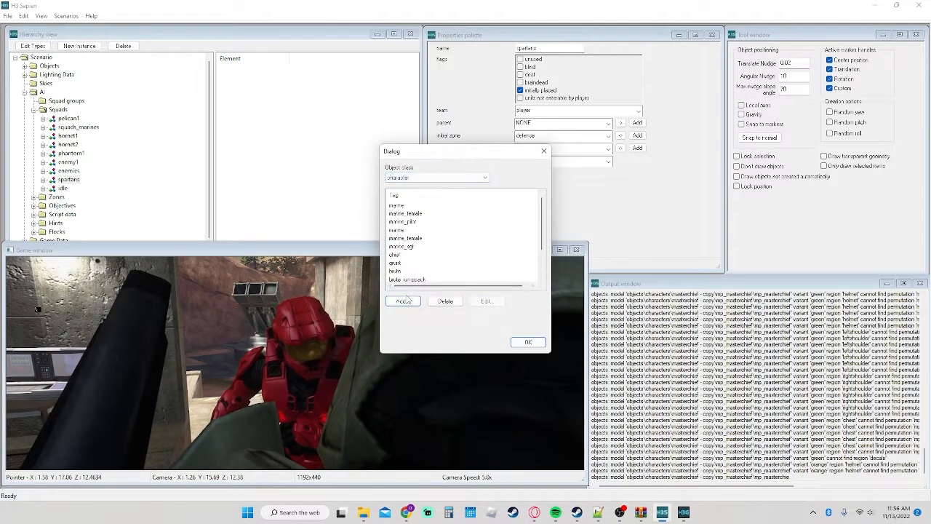
click(402, 301)
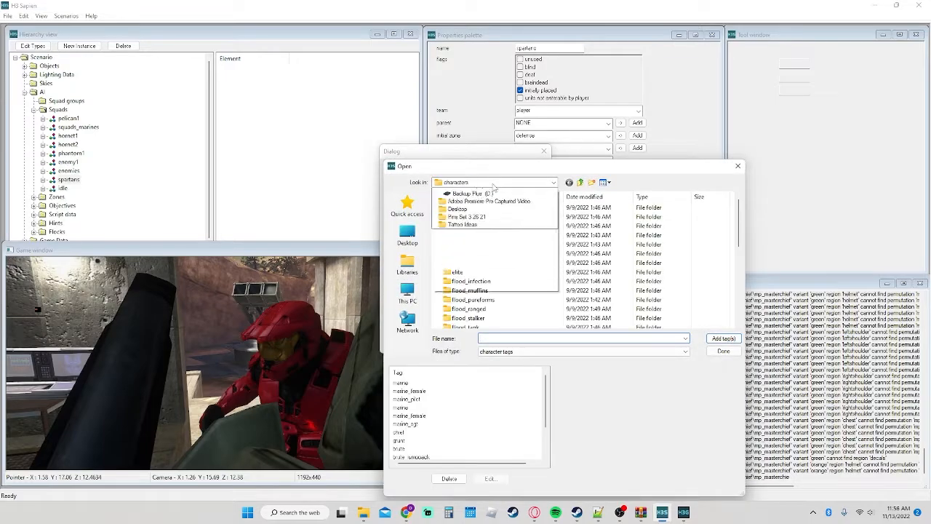
click(495, 183)
click(486, 285)
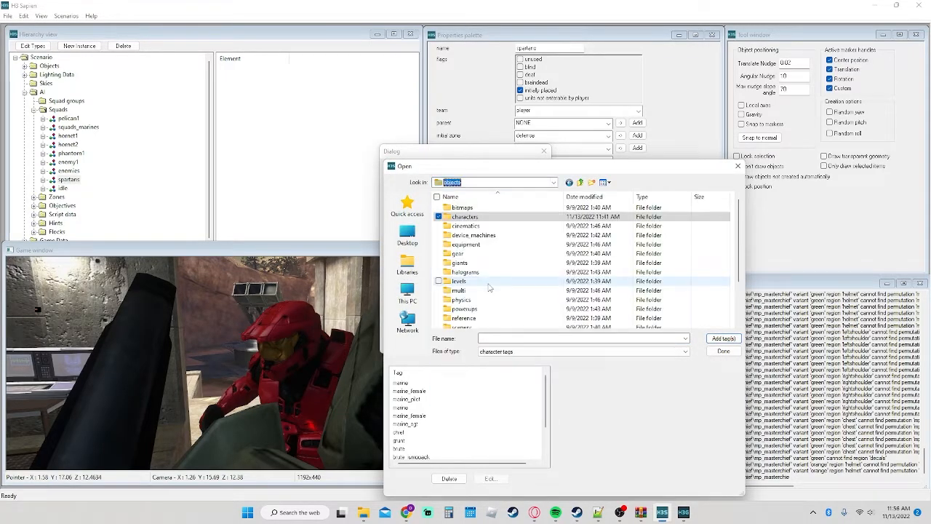
double_click(465, 217)
scroll(494, 272, down, 5)
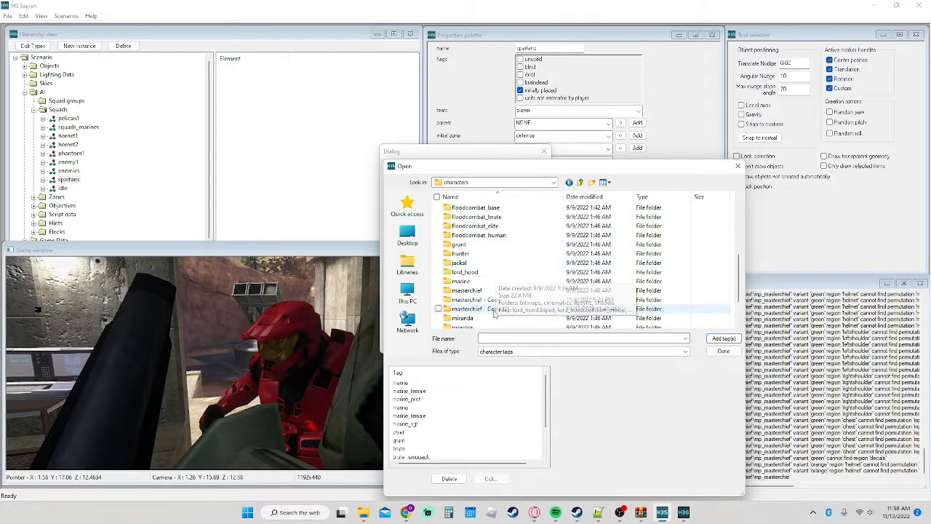
double_click(494, 302)
double_click(471, 209)
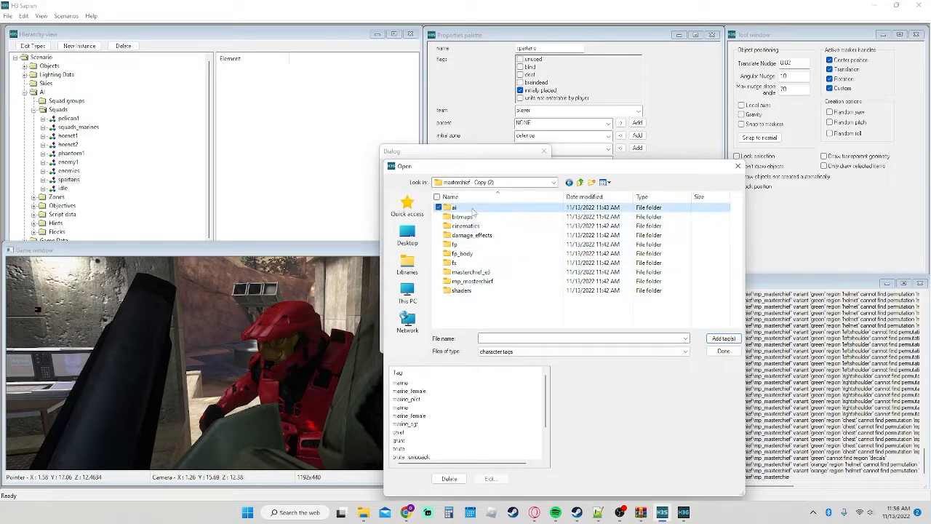
click(472, 209)
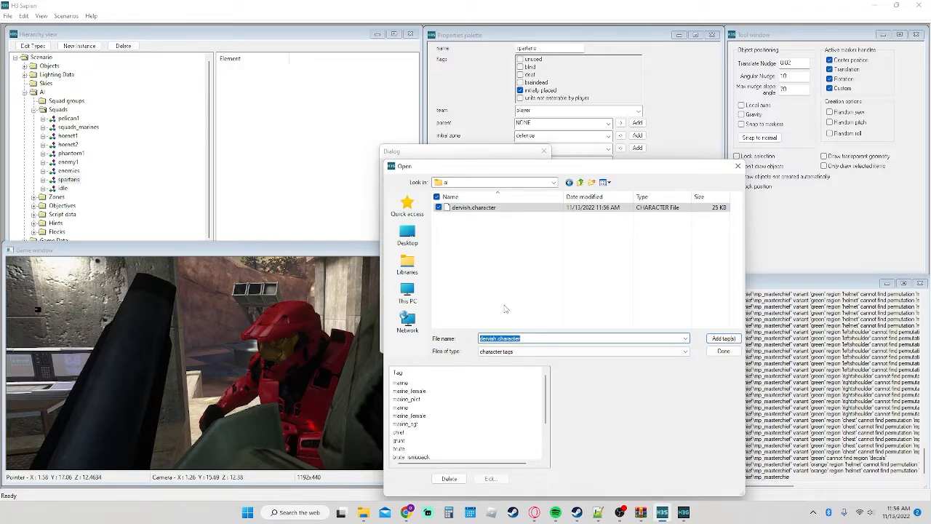
click(722, 352)
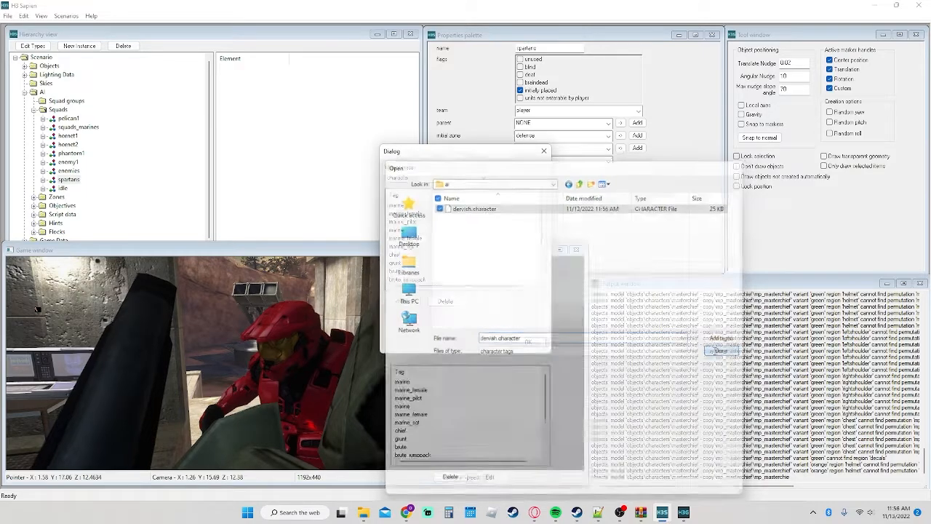
Step: Create a new squad in the scenario's AI squads and select it
key(s)
middle_drag(429, 299, 331, 297)
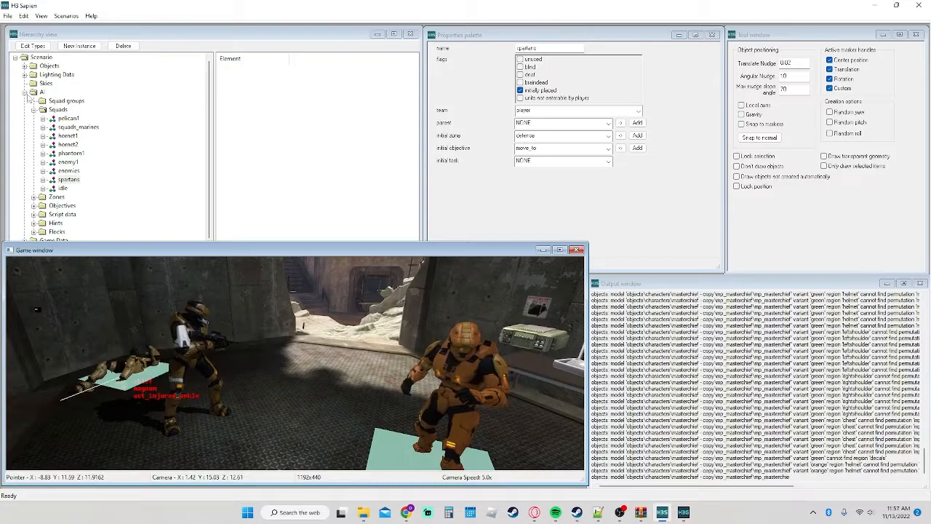
click(58, 109)
click(79, 45)
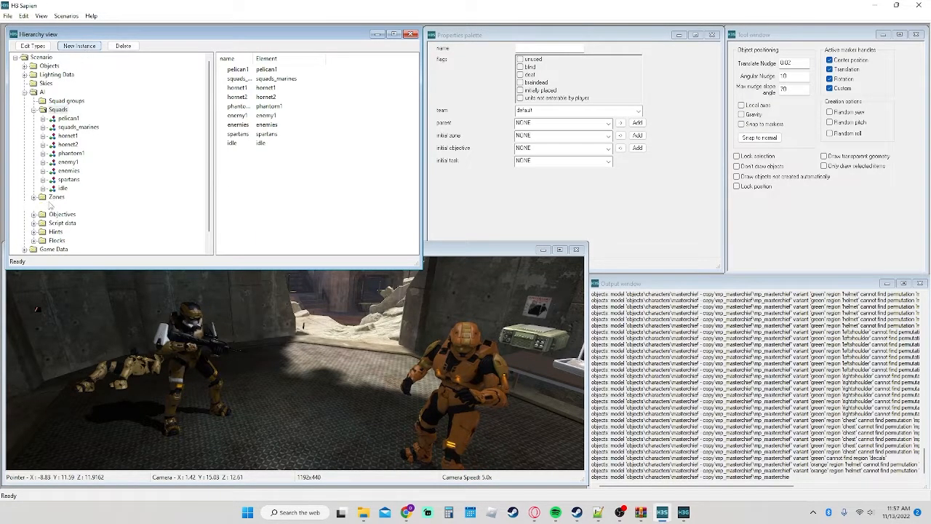
click(69, 197)
click(498, 49)
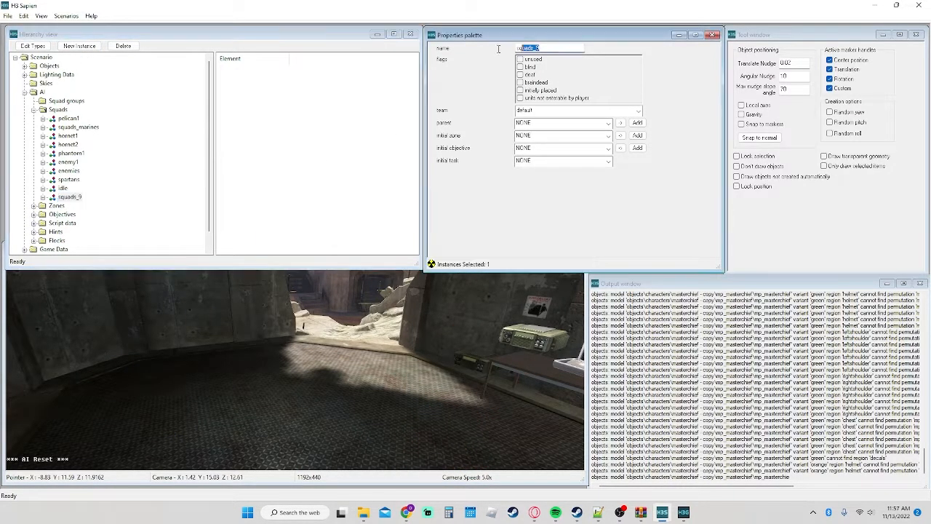
Step: Add a fire team to the new squad
click(43, 197)
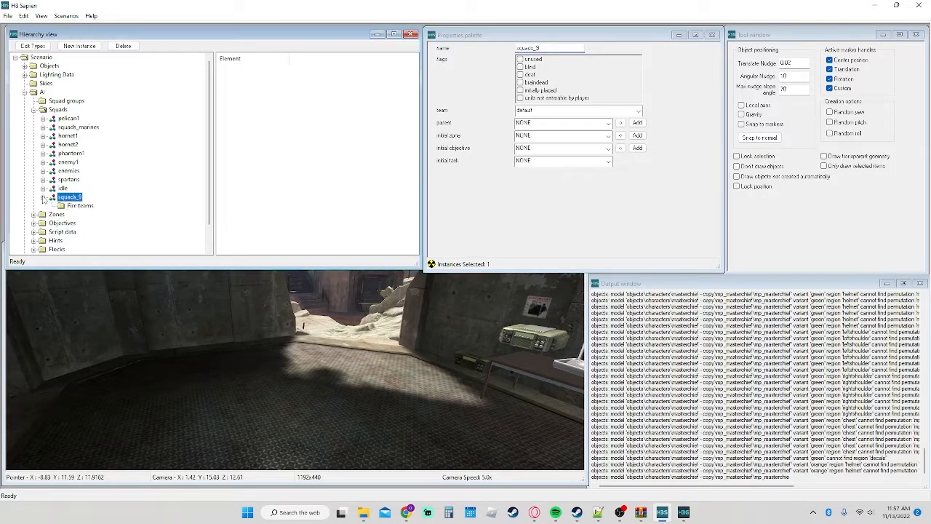
click(79, 206)
click(529, 81)
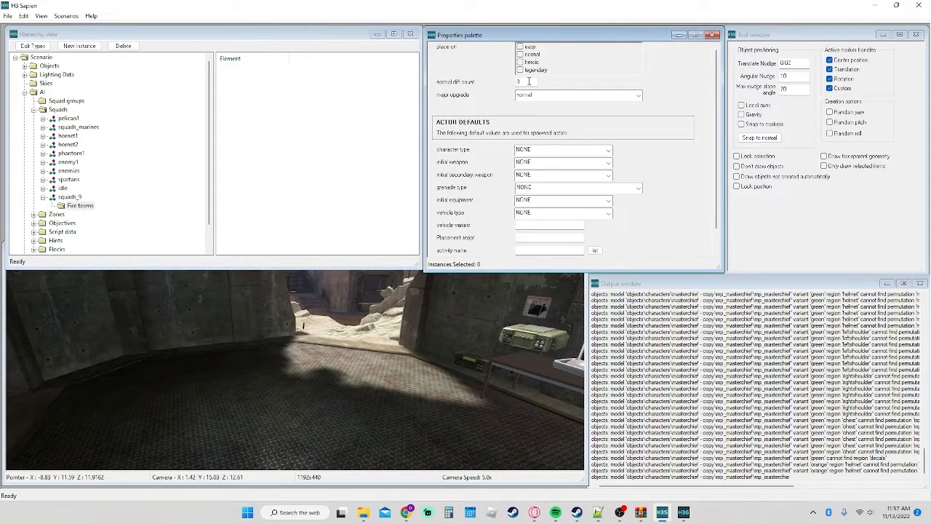
click(69, 197)
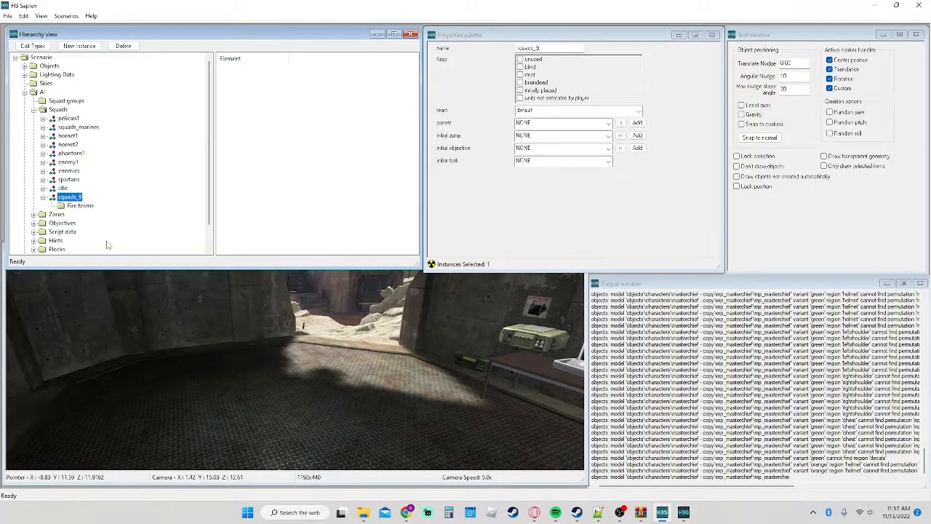
click(79, 205)
click(80, 46)
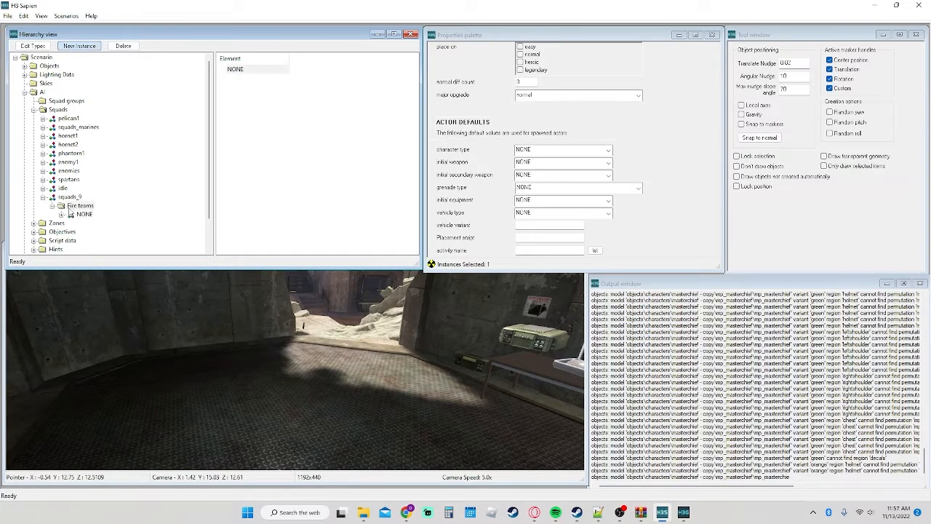
Step: Set the fire team's normal diff count to 1, its character type to the newly added dervish, and its initial weapon to assault_rifle
click(536, 81)
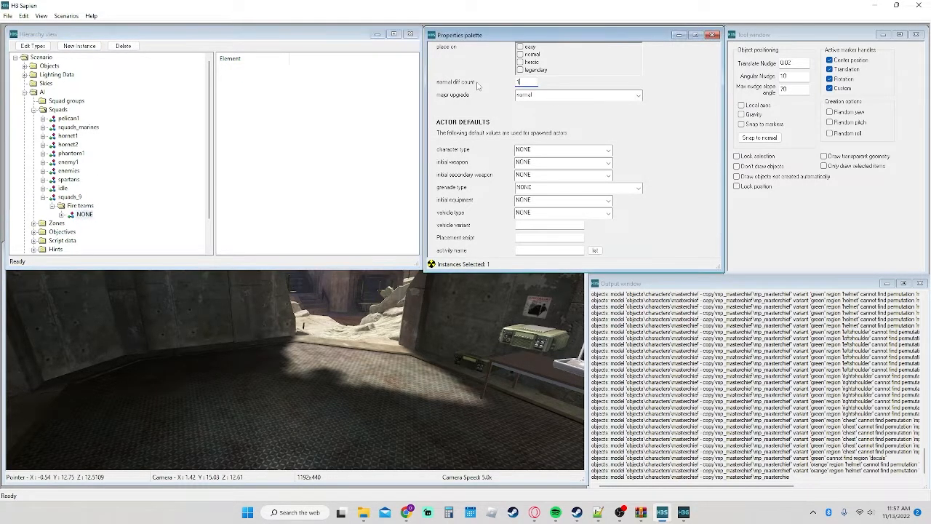
click(529, 151)
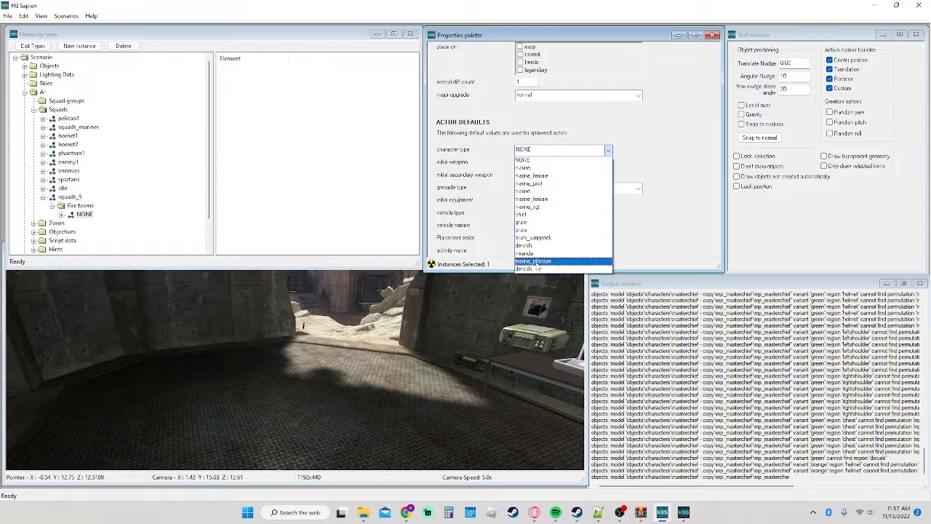
click(529, 271)
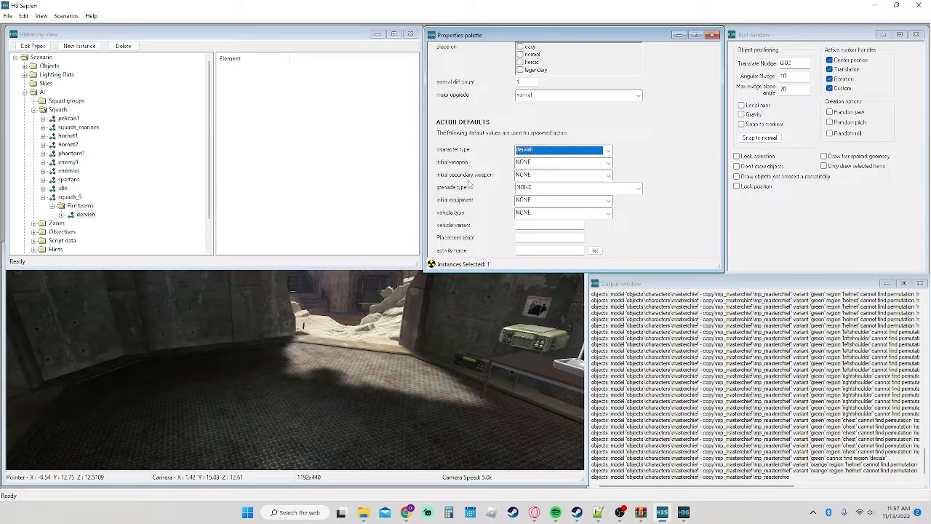
click(550, 162)
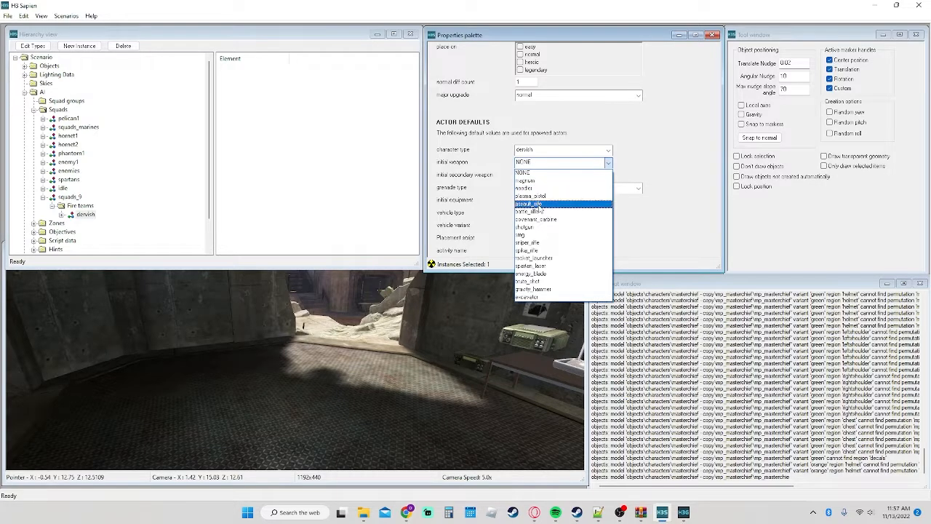
click(539, 203)
Step: Place a starting point for the dervish fire team on the open floor of the room
click(62, 216)
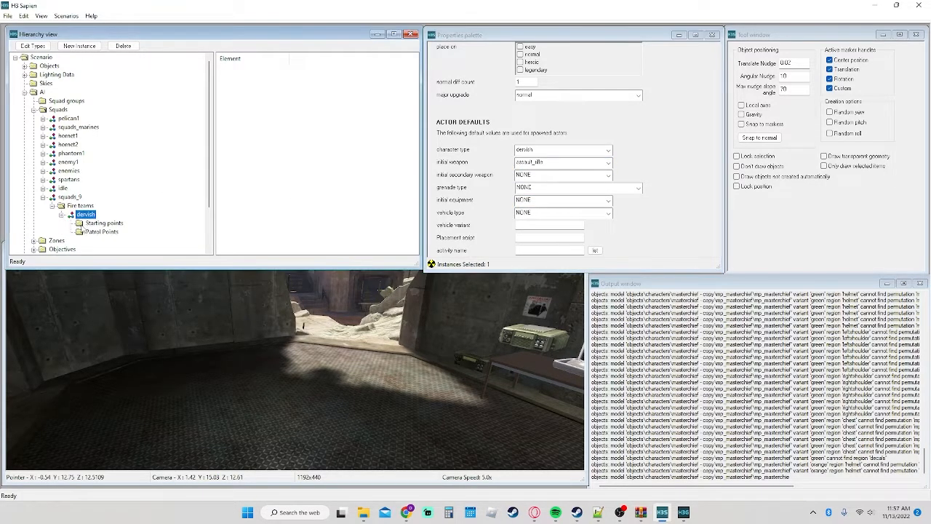
click(99, 224)
right_click(314, 385)
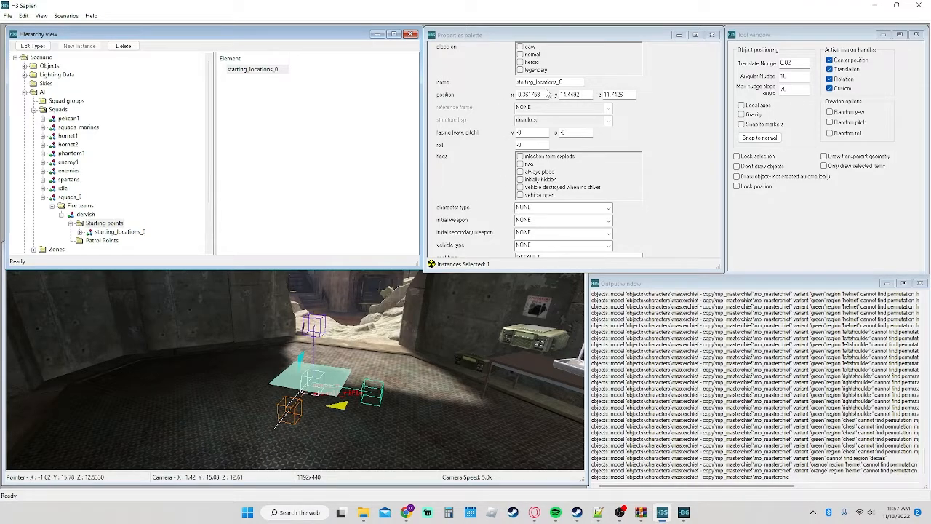
Step: Flag the new squad as initially placed and place it in the level
click(72, 197)
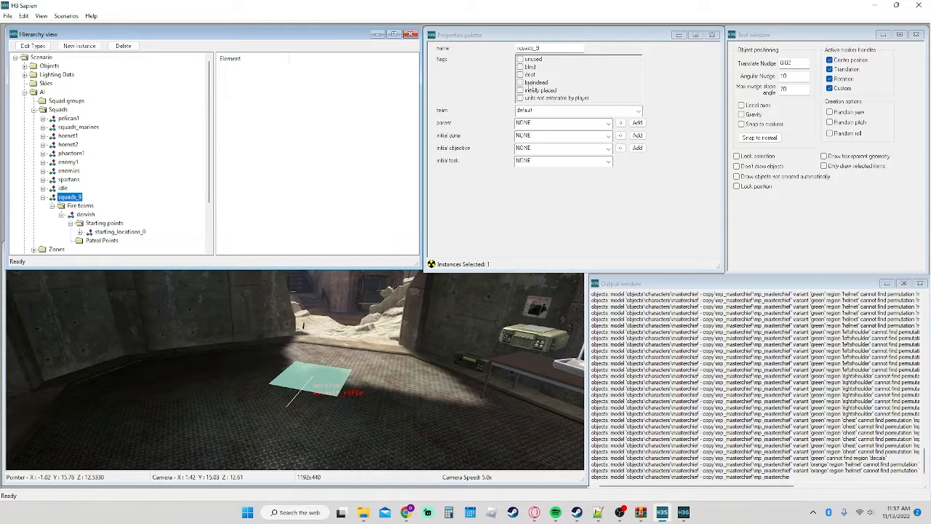
click(523, 93)
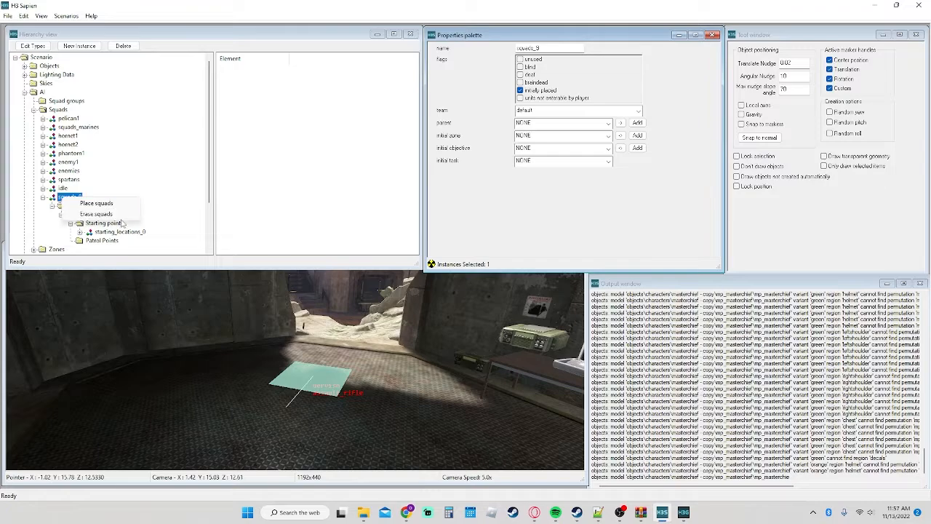
click(109, 204)
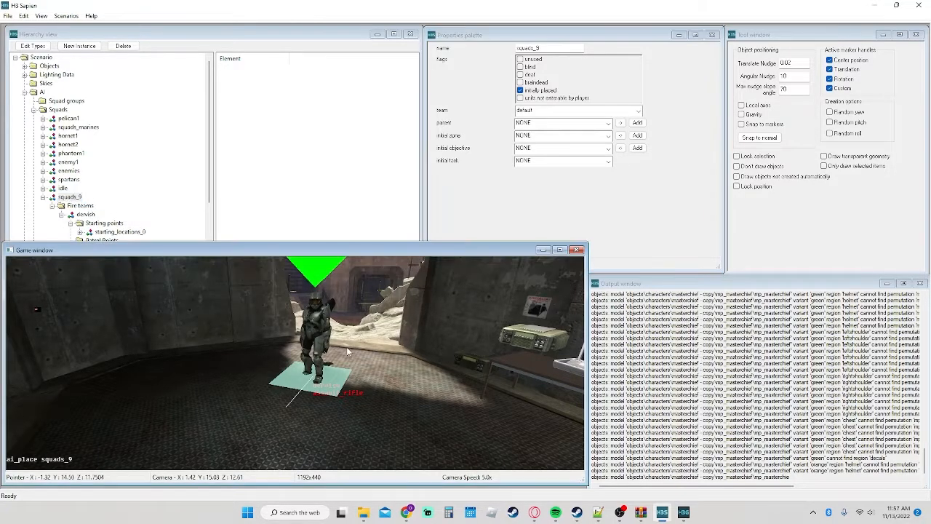
Step: Playtest the placed Spartan in the game view by walking around it, striking it and shooting at it
key(w)
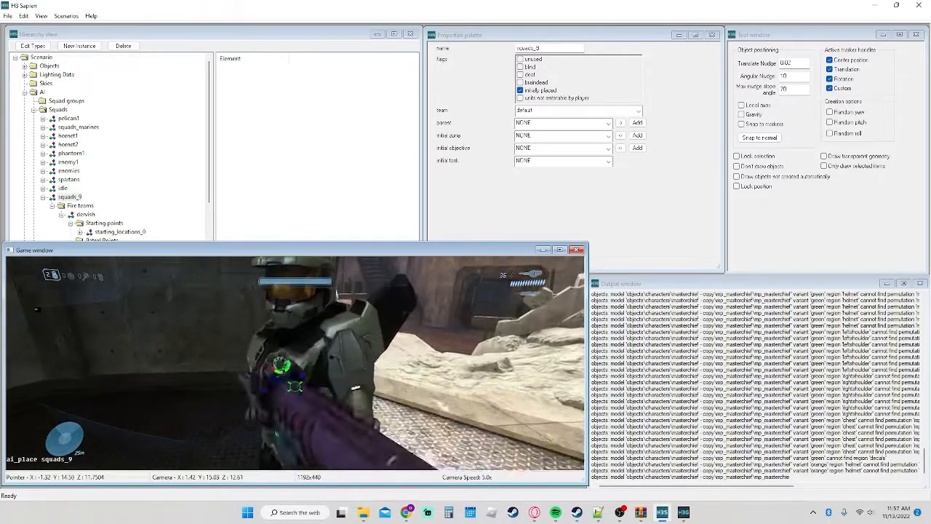
key(w)
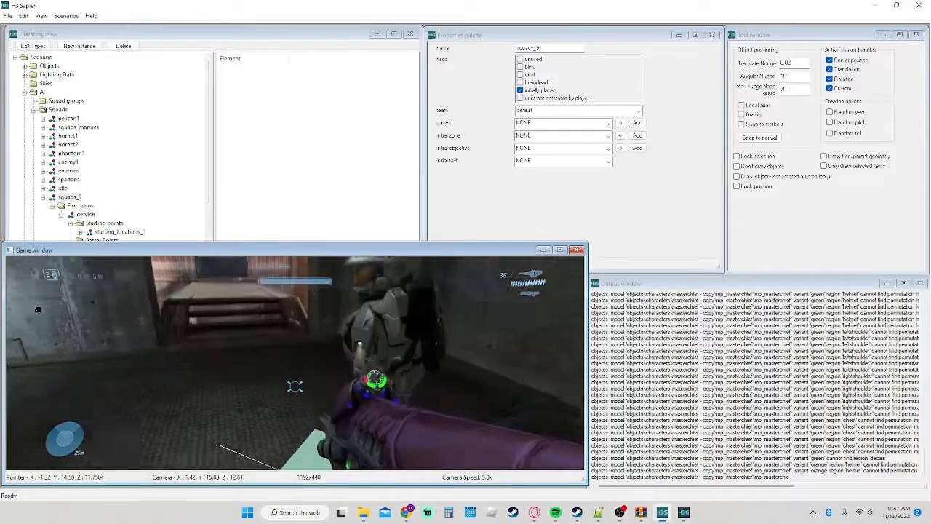
key(w)
key(f)
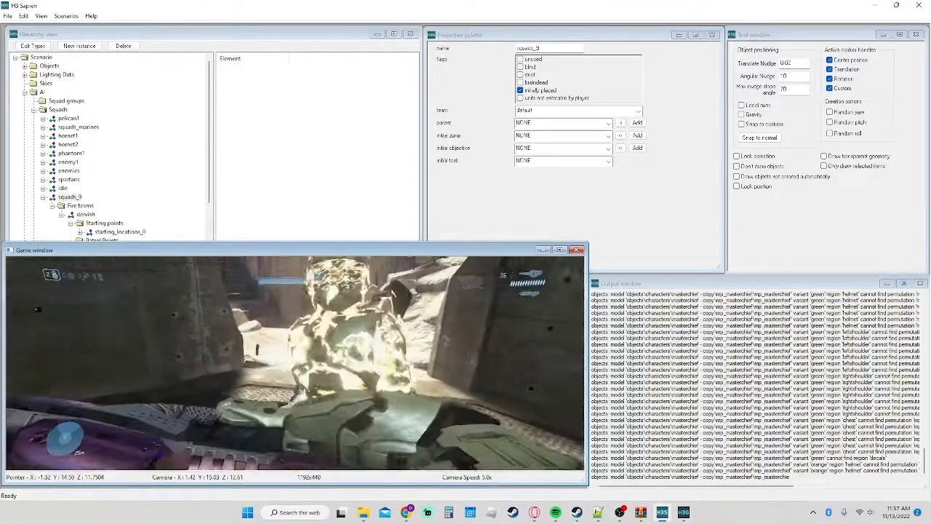
key(f)
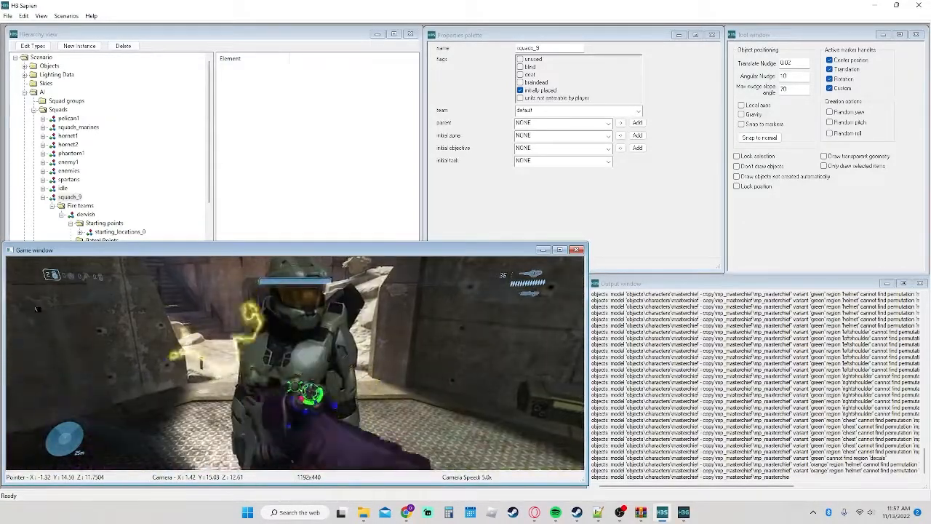
key(s)
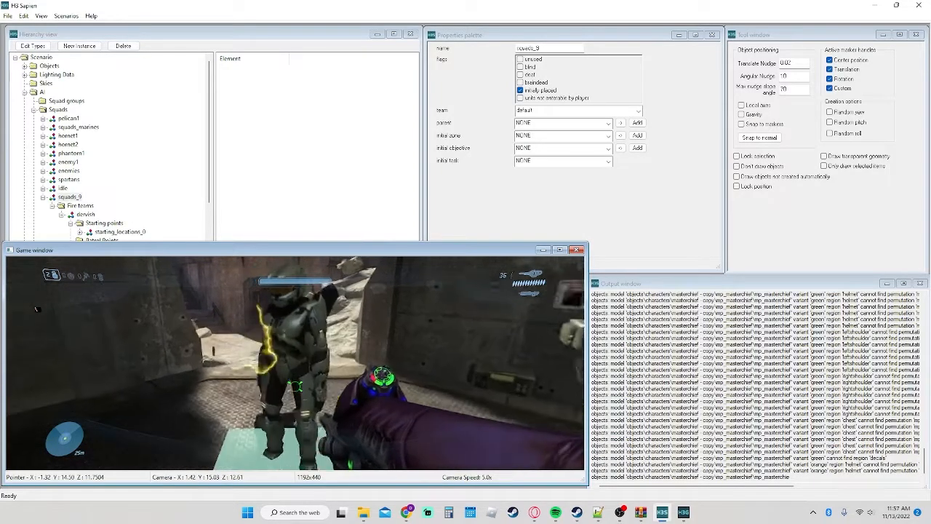
click(294, 387)
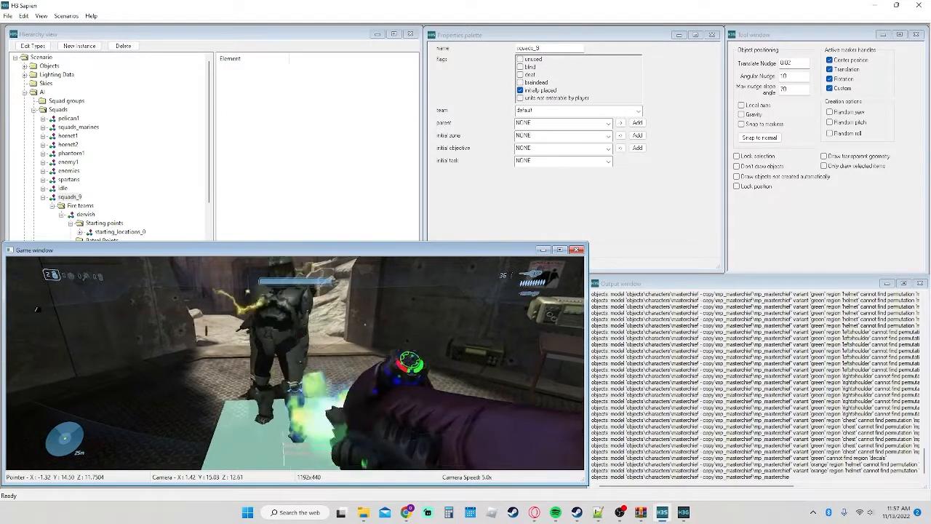
key(Tab)
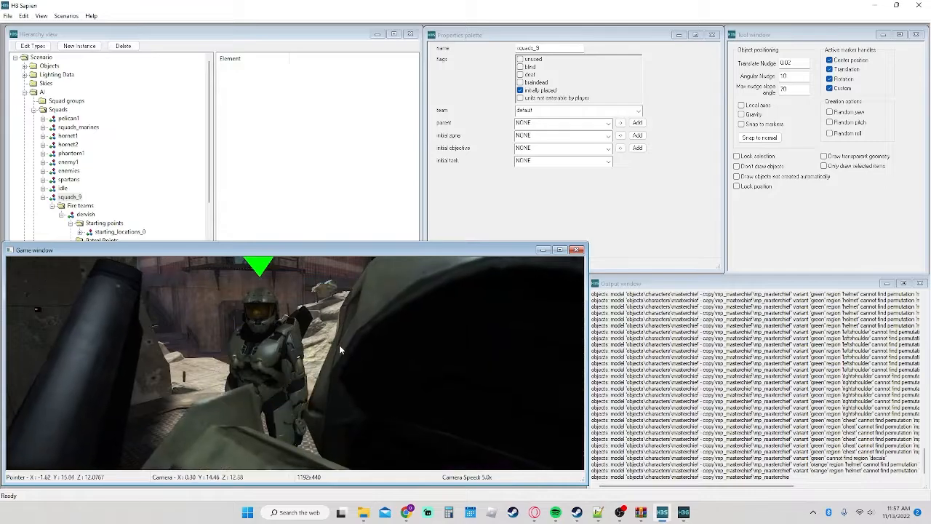
Step: Switch to Guerilla, add a voice to the dervish character's default variant, and browse for its dialogue in tags\sound\dialog\combat
key(alt+Tab)
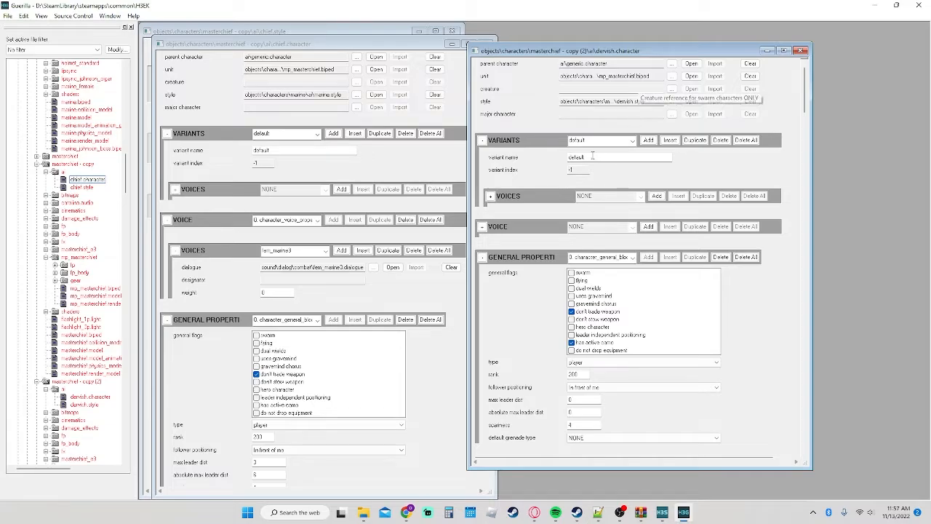
click(490, 196)
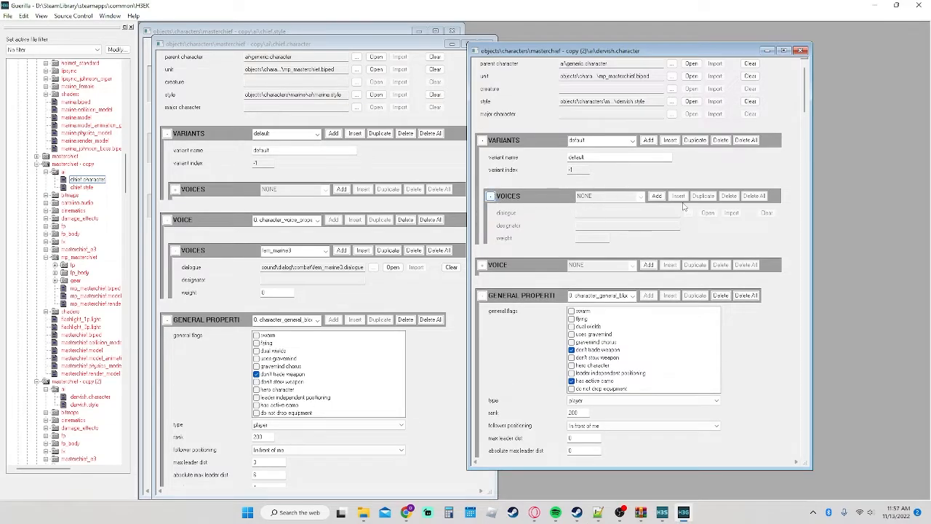
click(689, 213)
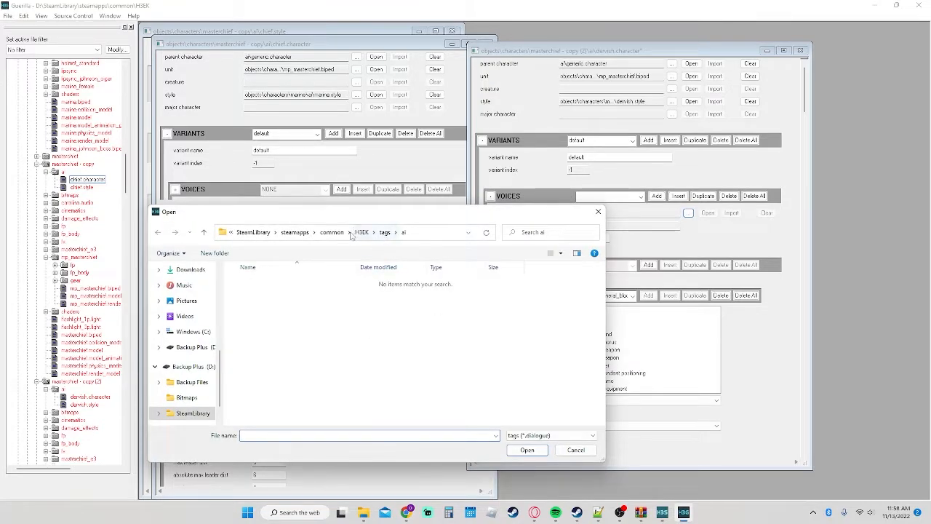
click(362, 232)
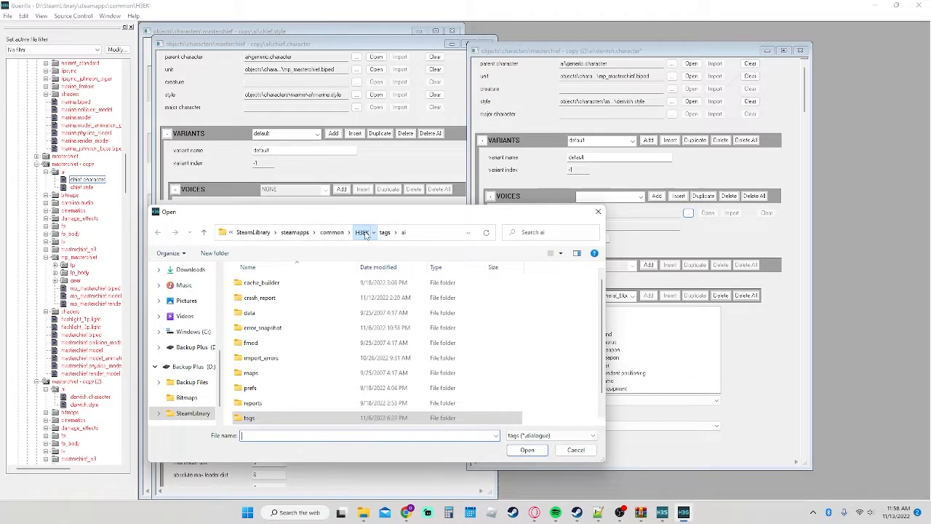
double_click(256, 417)
scroll(262, 363, down, 3)
double_click(254, 387)
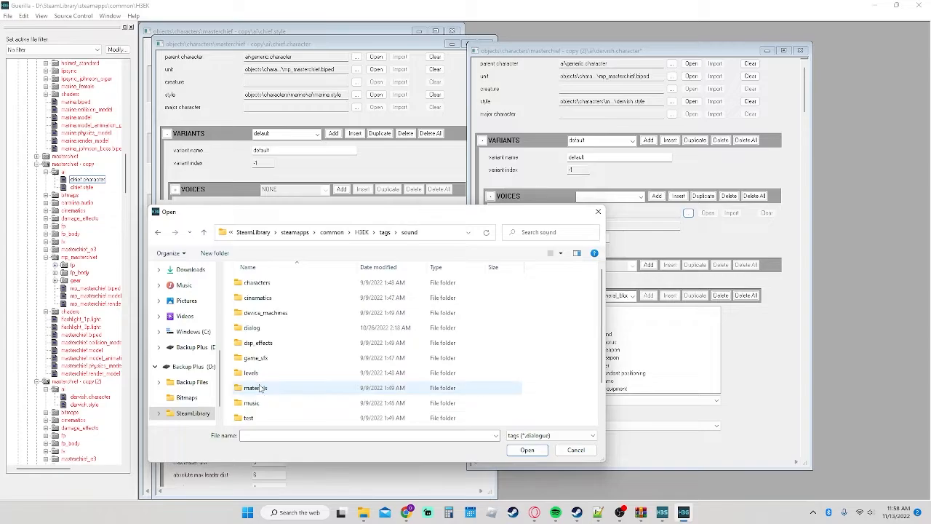
scroll(263, 360, up, 1)
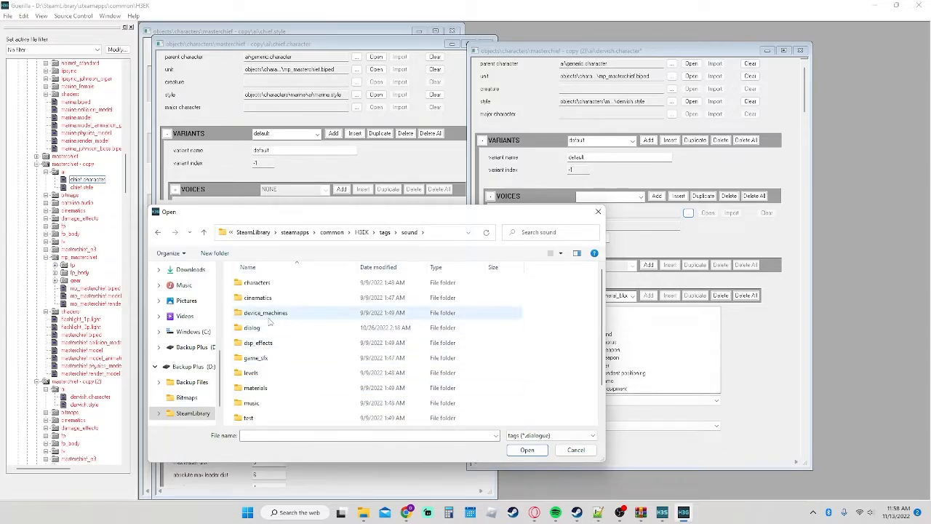
click(266, 328)
double_click(266, 329)
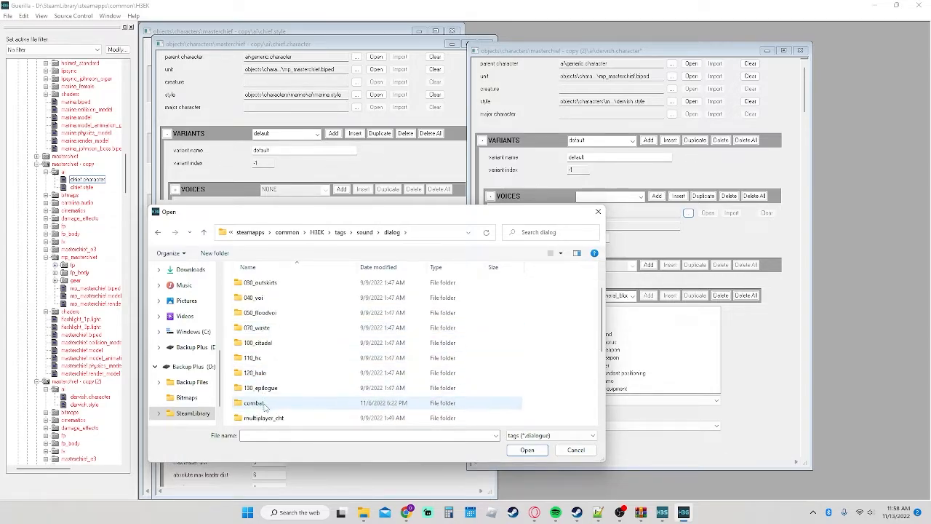
double_click(263, 403)
Step: Choose marine3.dialogue as the new voice's dialogue and save the dervish character tag
scroll(266, 407, down, 8)
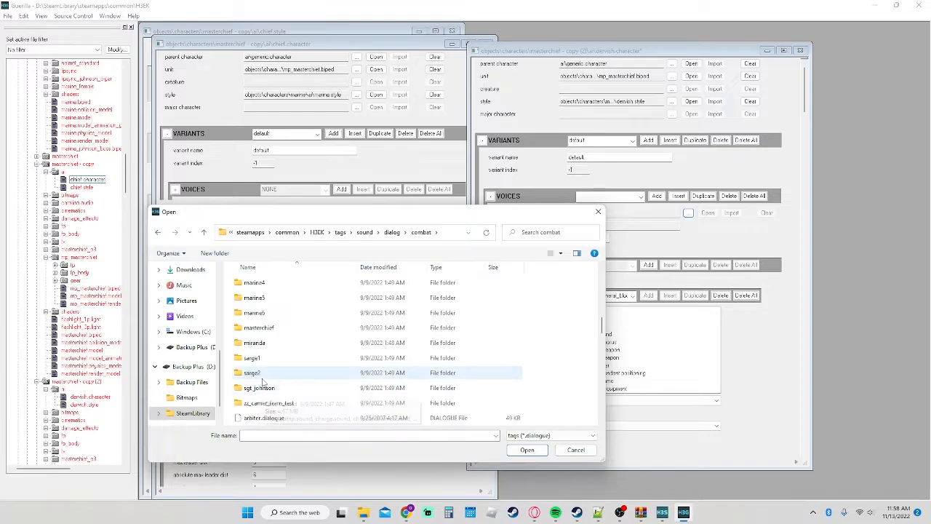
scroll(265, 387, down, 5)
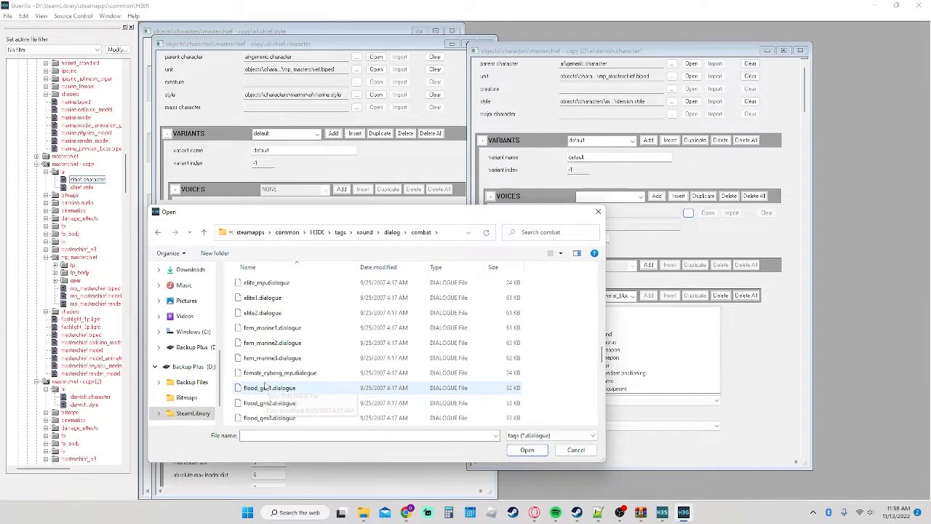
scroll(265, 384, down, 1)
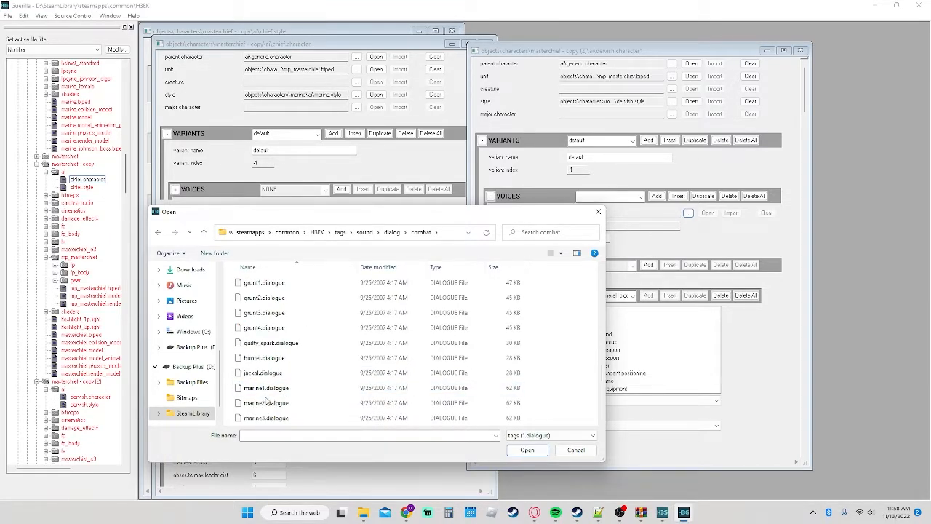
click(267, 418)
click(526, 449)
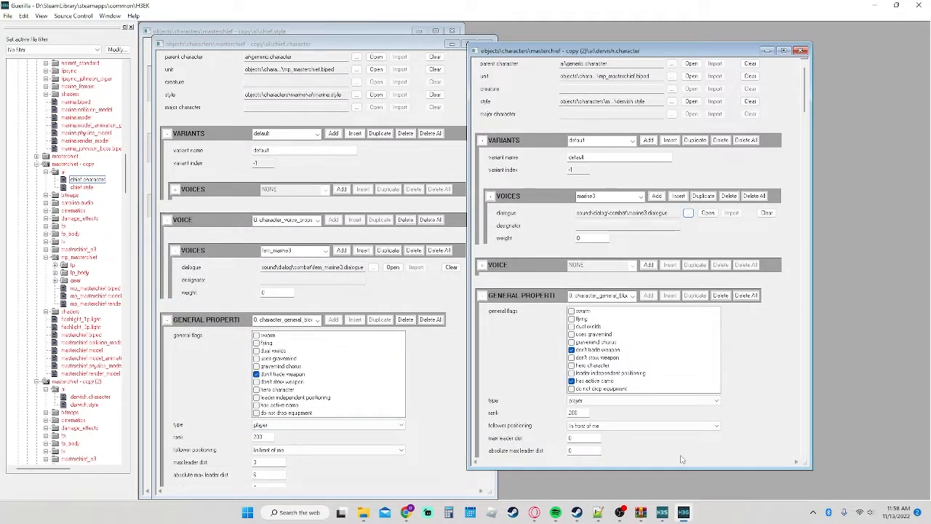
Step: Switch back to Sapien, erase squads_9 from the level, and place it again with the reloaded character
click(662, 513)
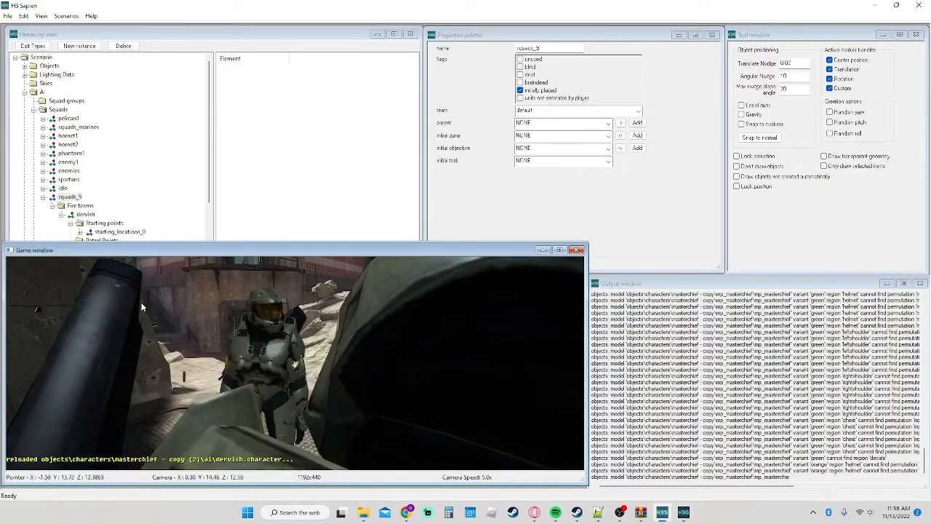
click(69, 197)
click(93, 216)
right_click(77, 196)
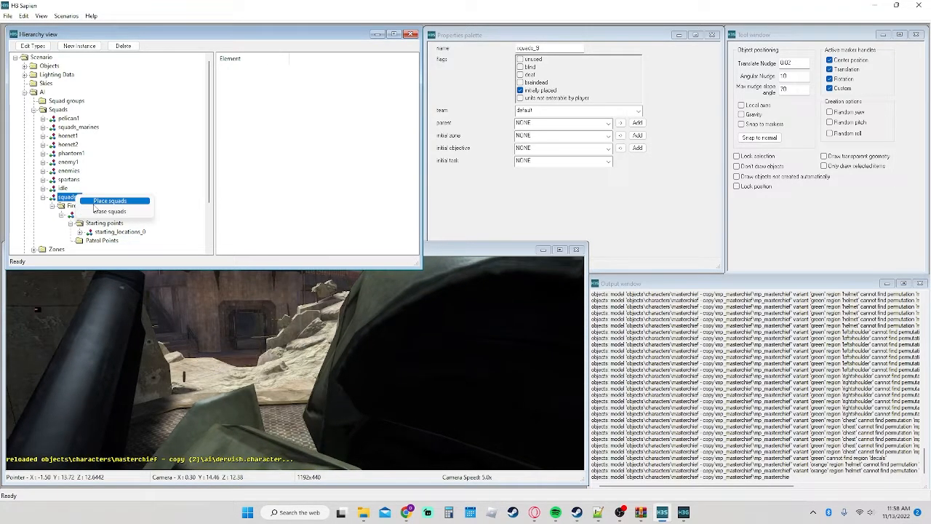
click(95, 201)
Step: Playtest the re-placed Spartan in the game view, striking it and walking around it to check its voice
click(365, 391)
key(Tab)
key(f)
key(f)
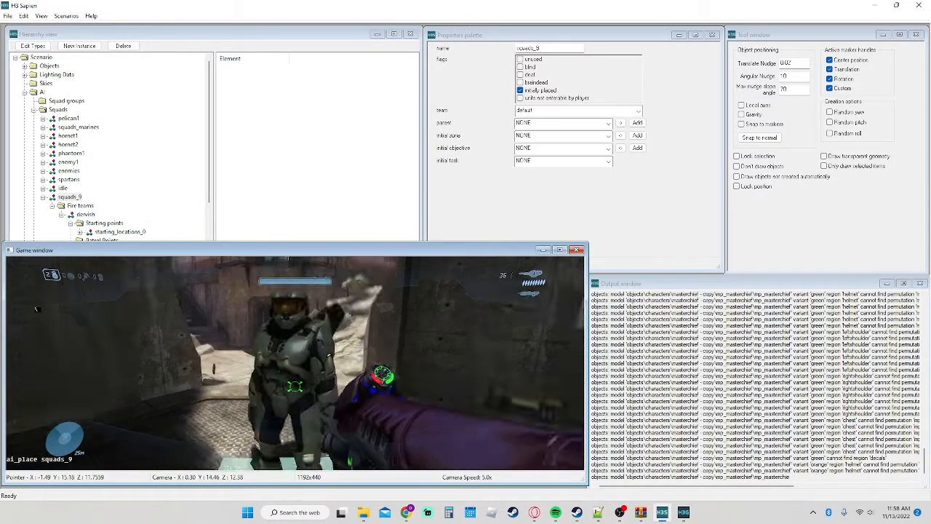
key(s)
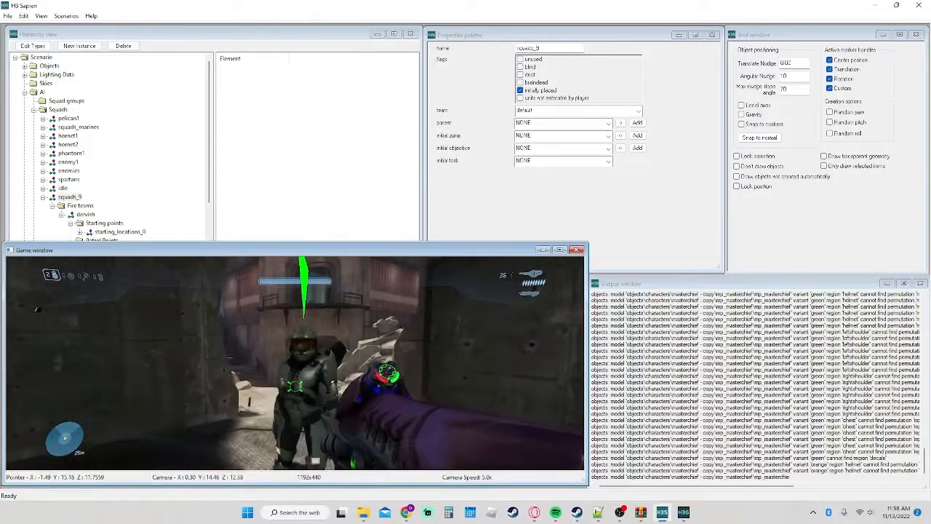
key(r)
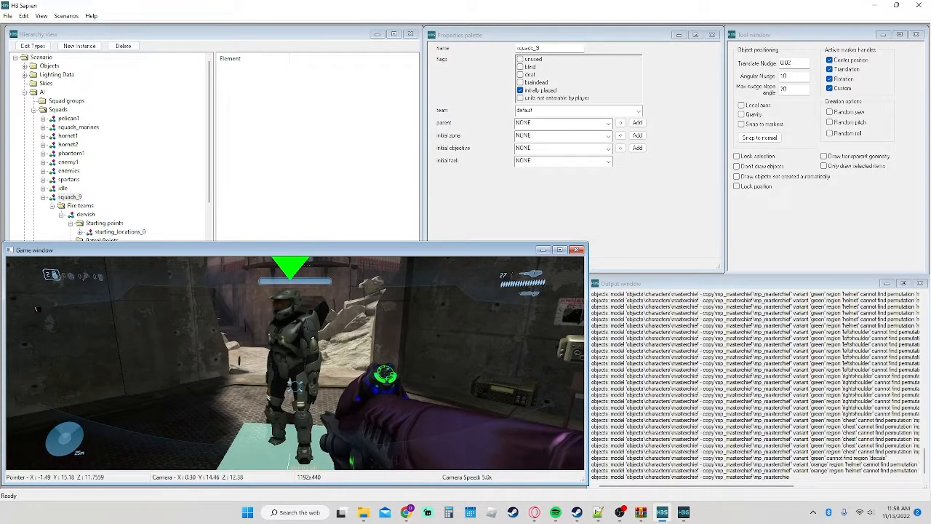
key(w)
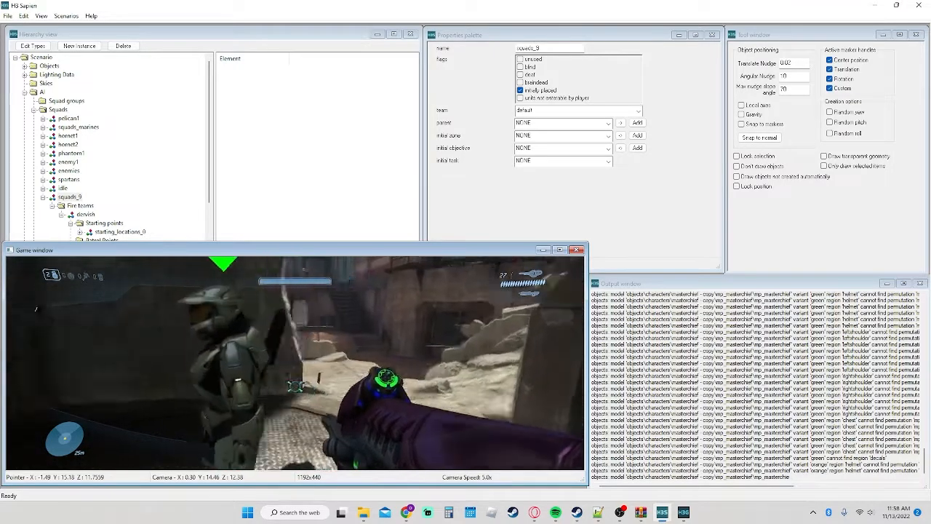
key(f)
key(a)
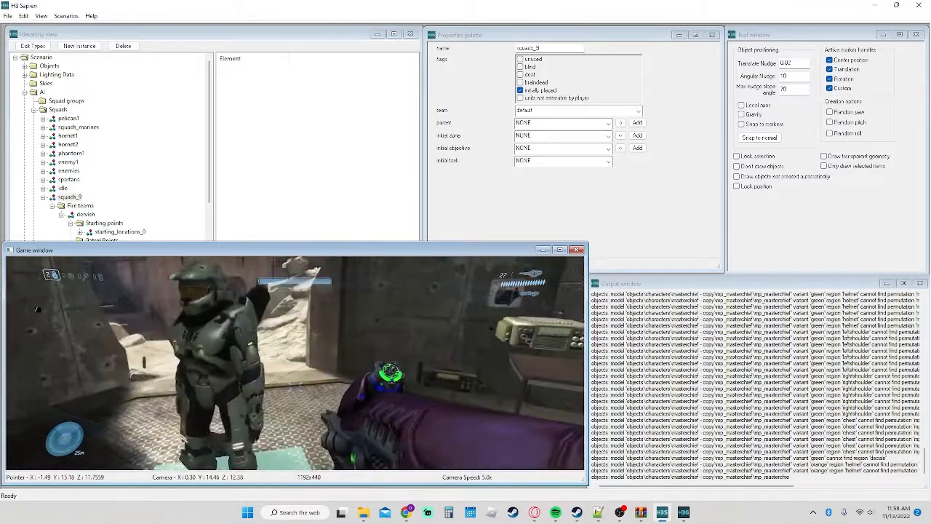
key(a)
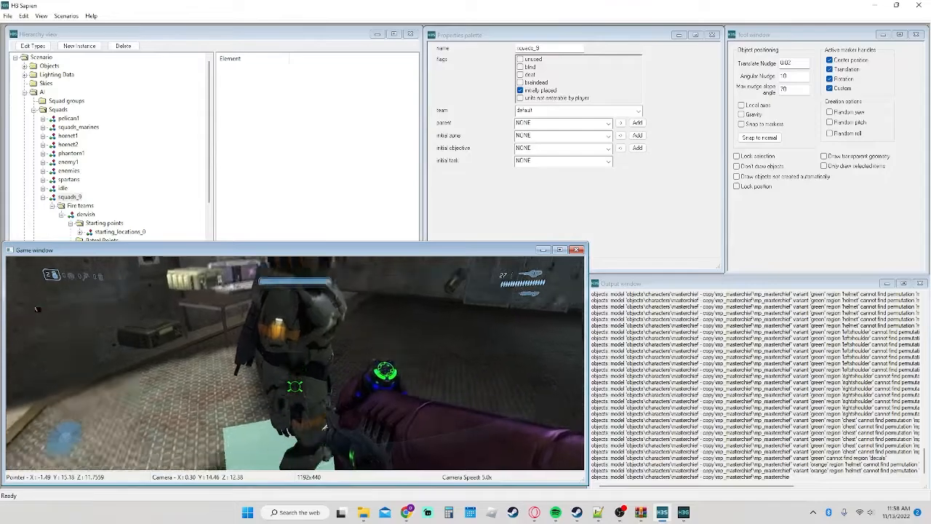
key(a)
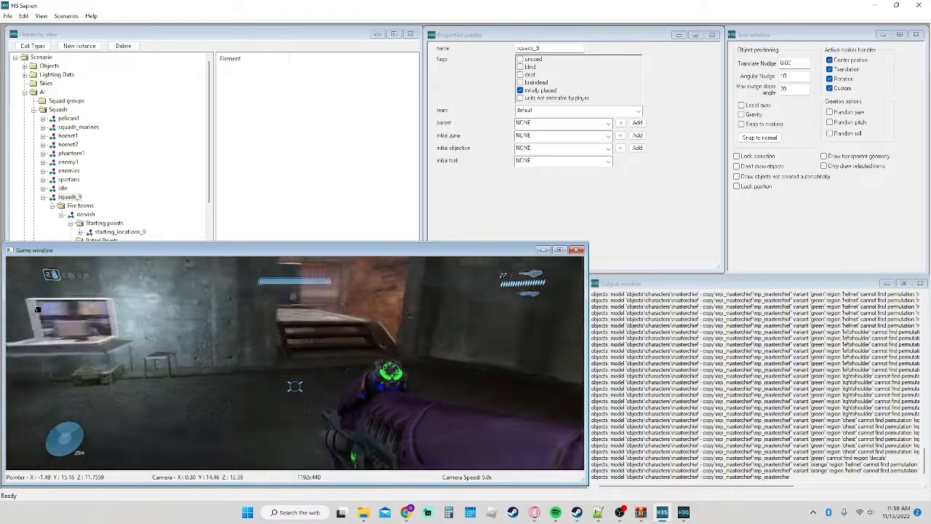
key(Tab)
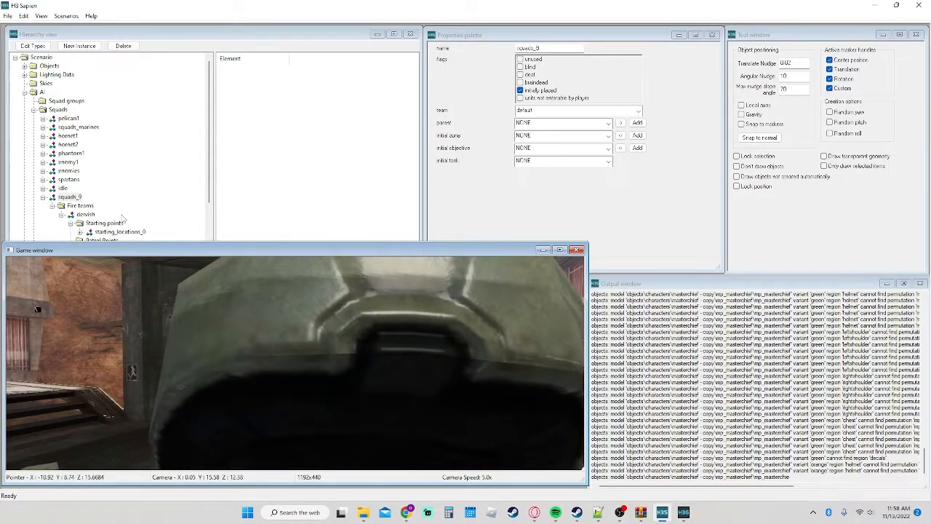
Step: Place the idle squad in the level
click(62, 188)
right_click(67, 189)
click(98, 194)
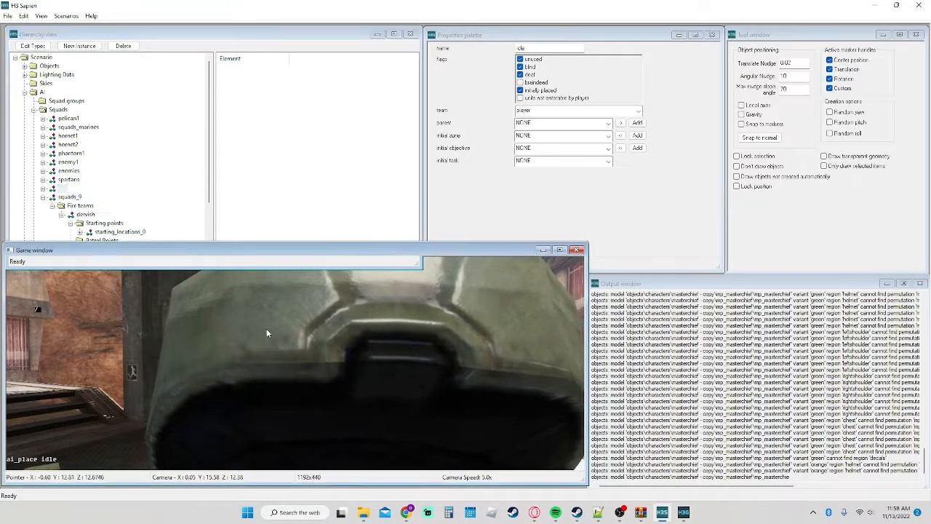
Step: Walk up to the placed idle squad's Spartan in the game view and examine it from several sides
key(Tab)
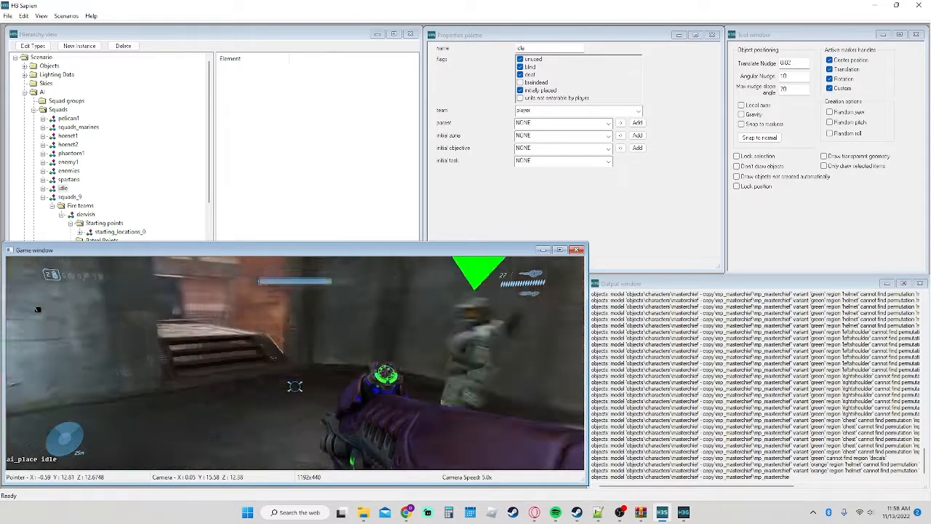
key(w)
key(w)
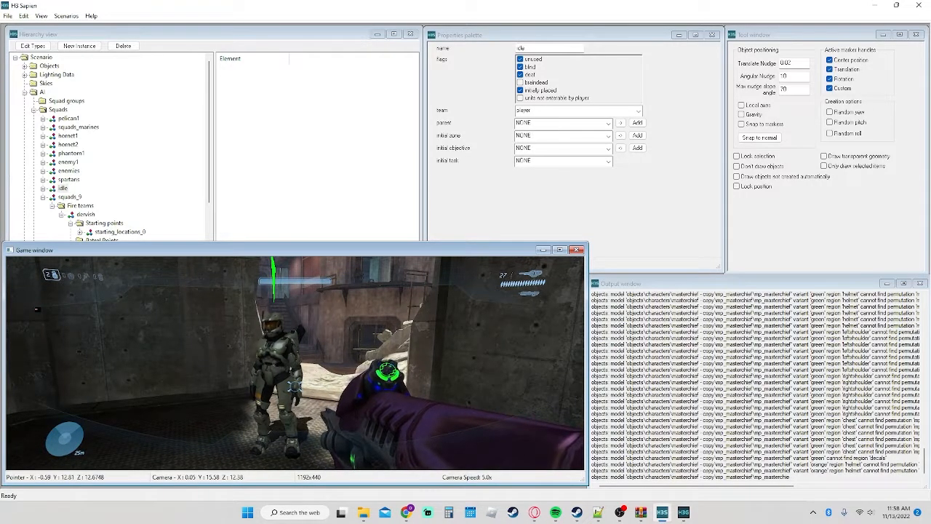
key(d)
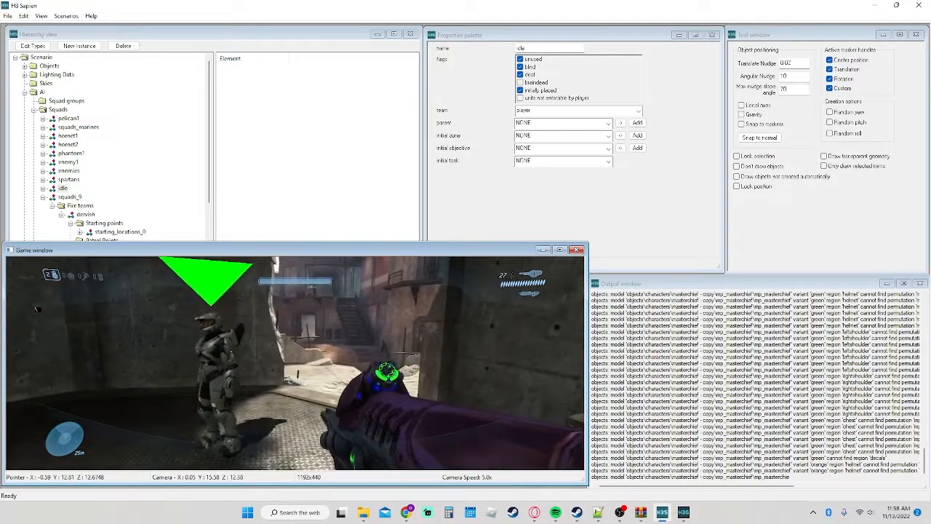
key(Tab)
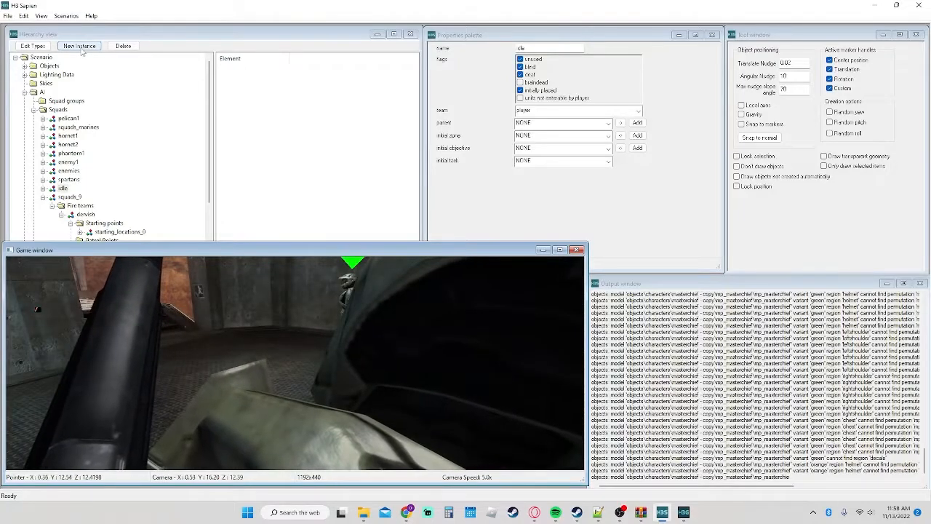
click(81, 47)
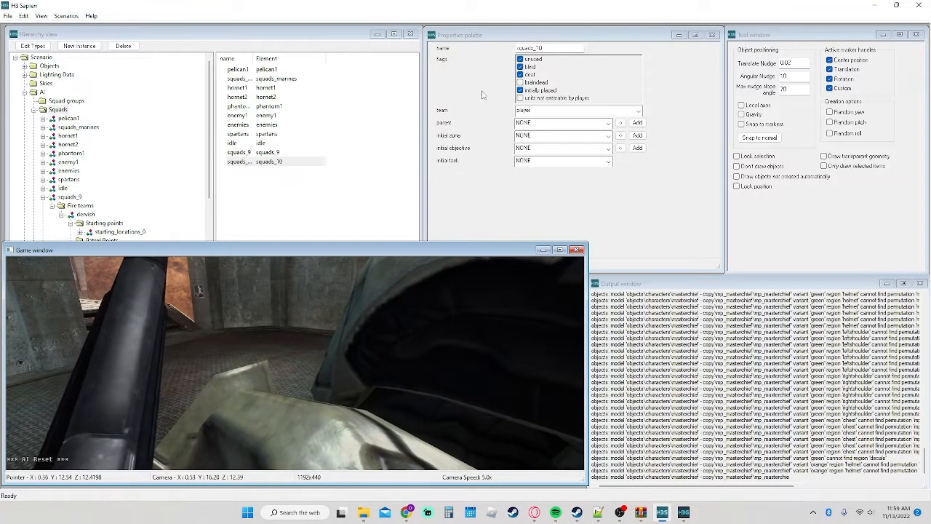
click(69, 196)
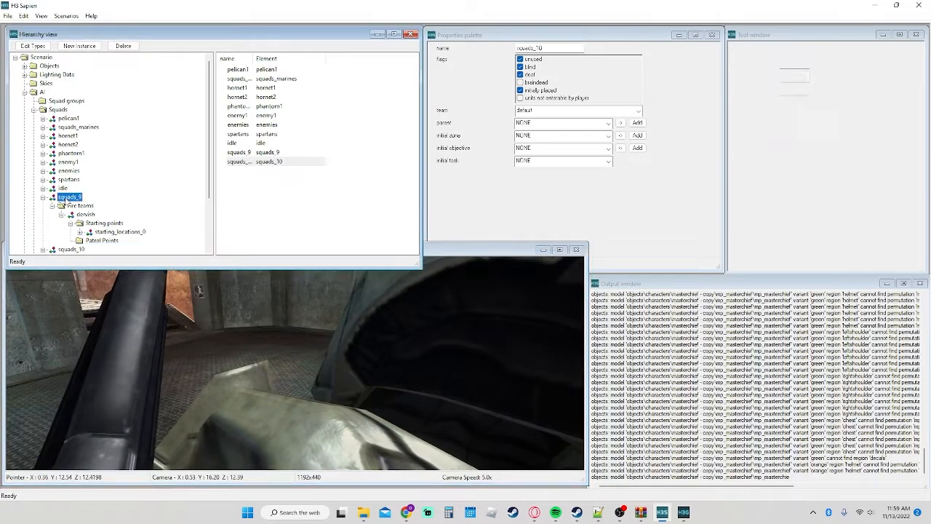
scroll(121, 209, down, 3)
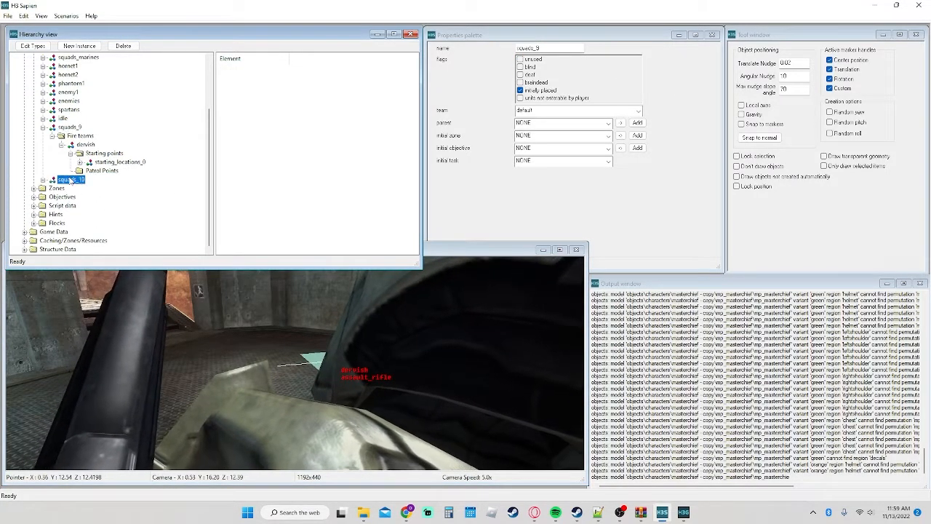
click(521, 66)
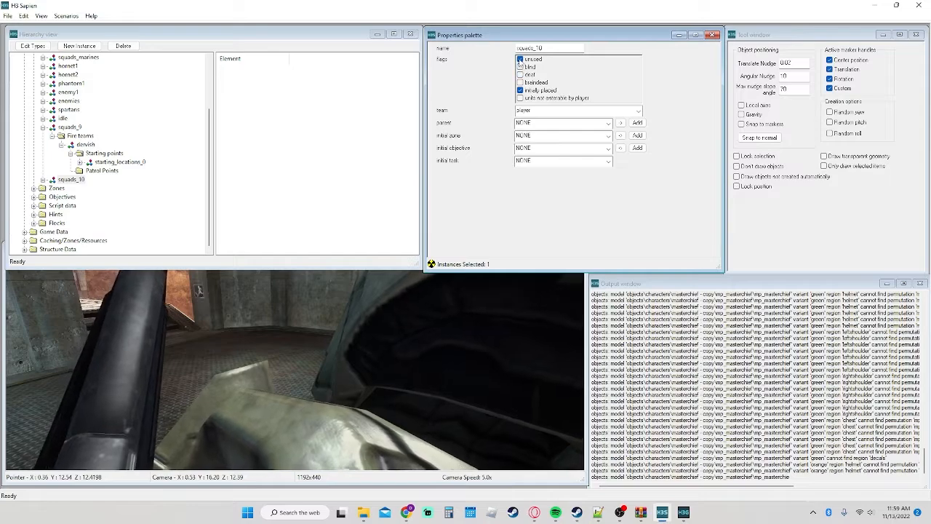
click(575, 110)
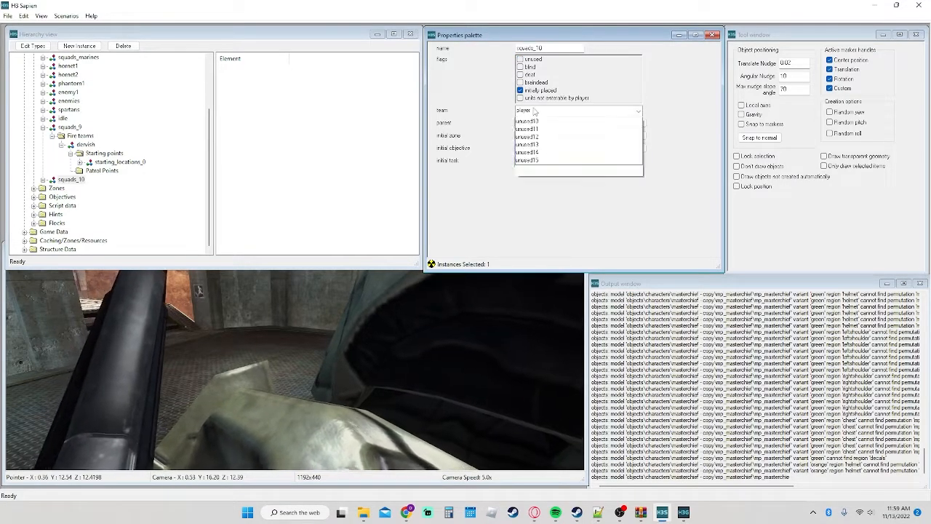
click(532, 149)
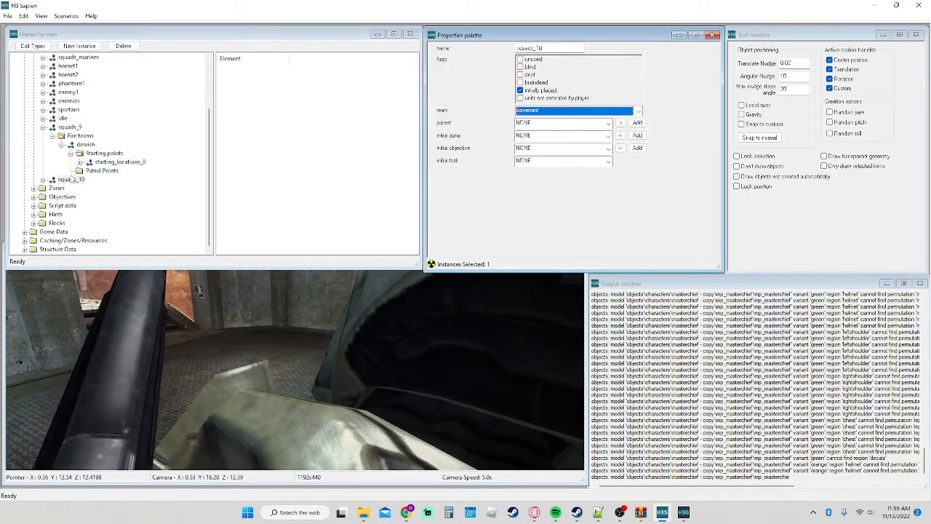
double_click(52, 179)
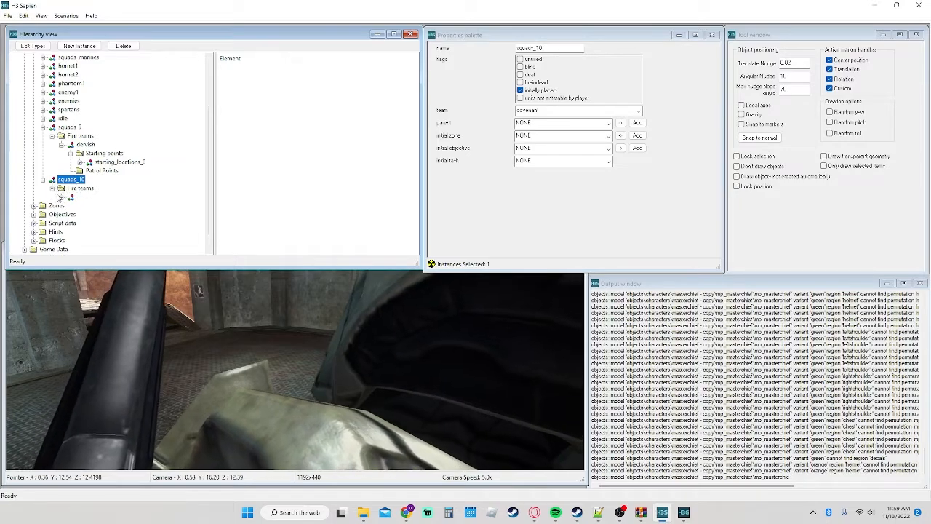
right_click(79, 180)
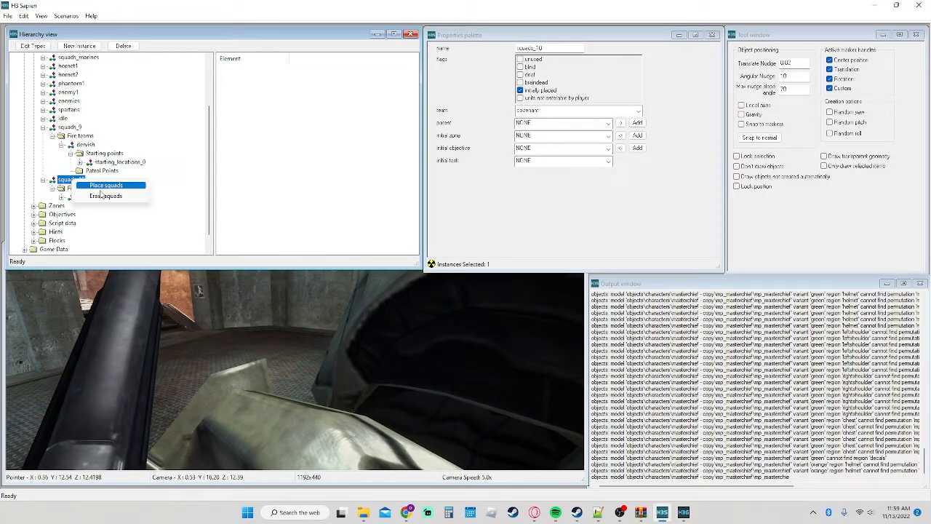
click(121, 49)
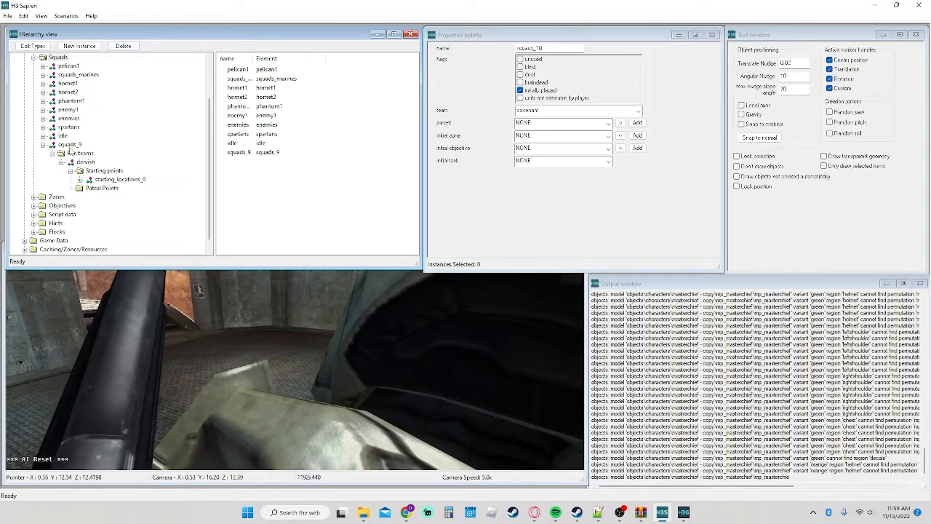
Step: Set the team of squads_9 to prophet
click(75, 145)
click(638, 110)
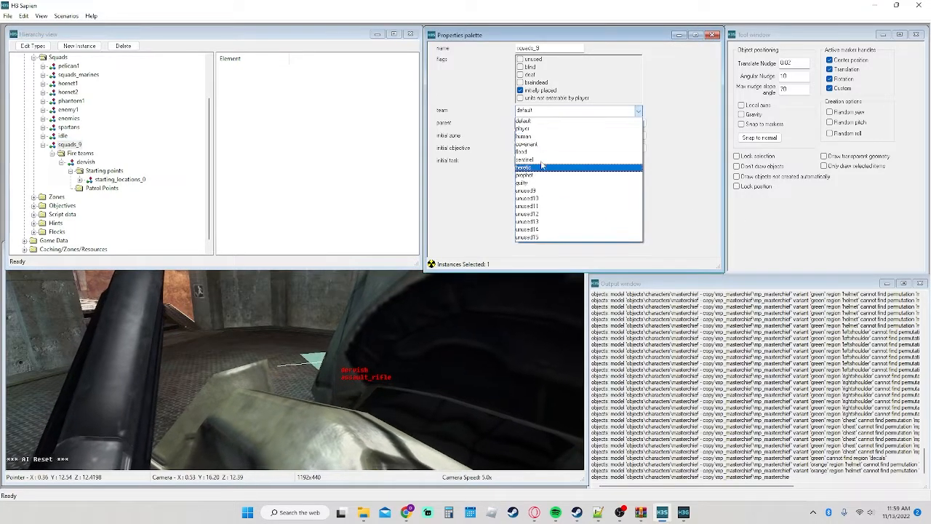
click(533, 177)
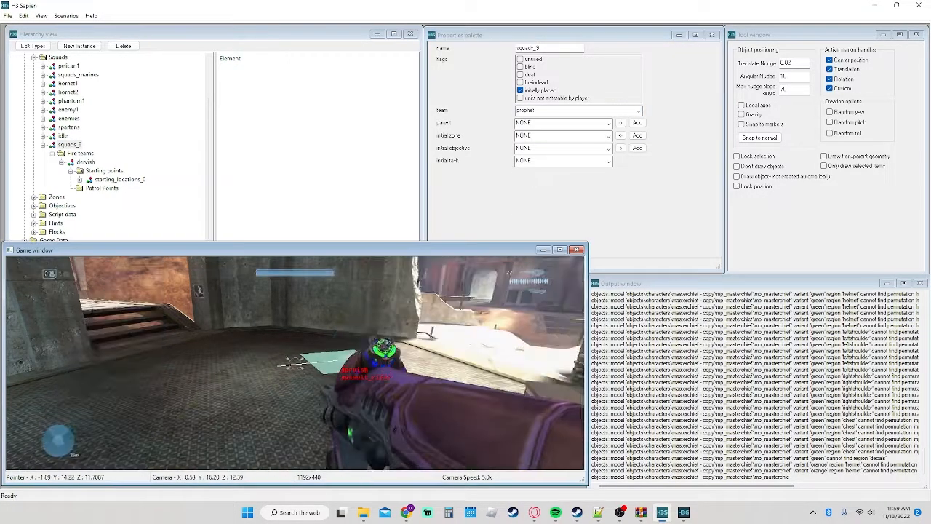
Step: Leave the player view and place squads_9 in the level
key(Tab)
click(70, 145)
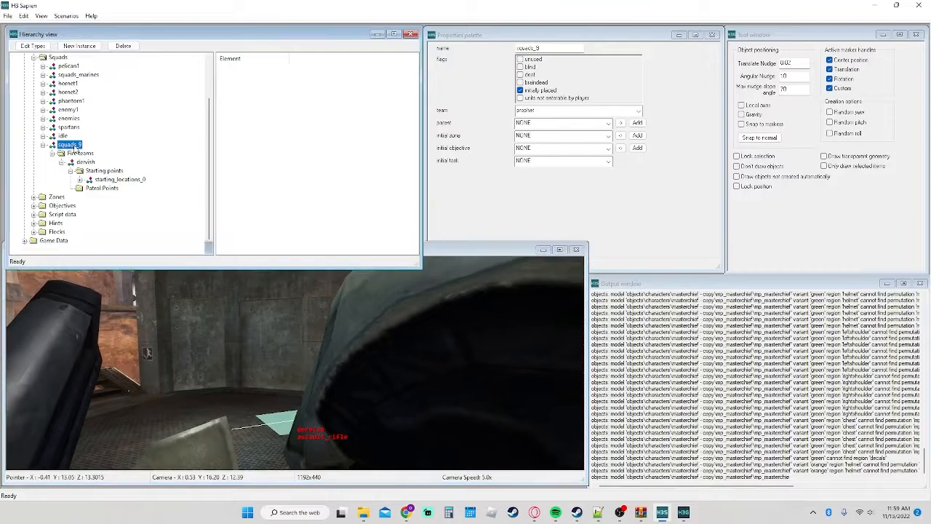
right_click(72, 145)
click(90, 162)
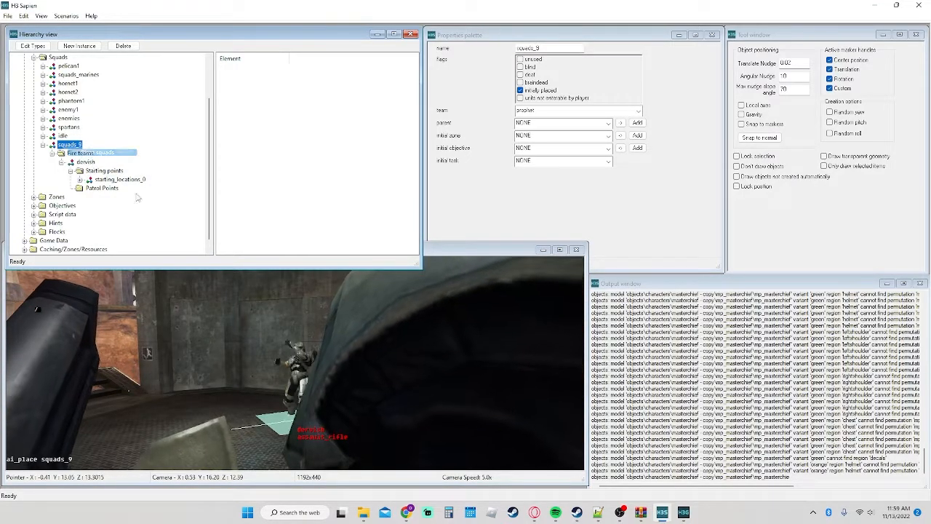
Step: Playtest the prophet-team Spartan at close range, striking it and backing off repeatedly to check how it fights and speaks
key(w)
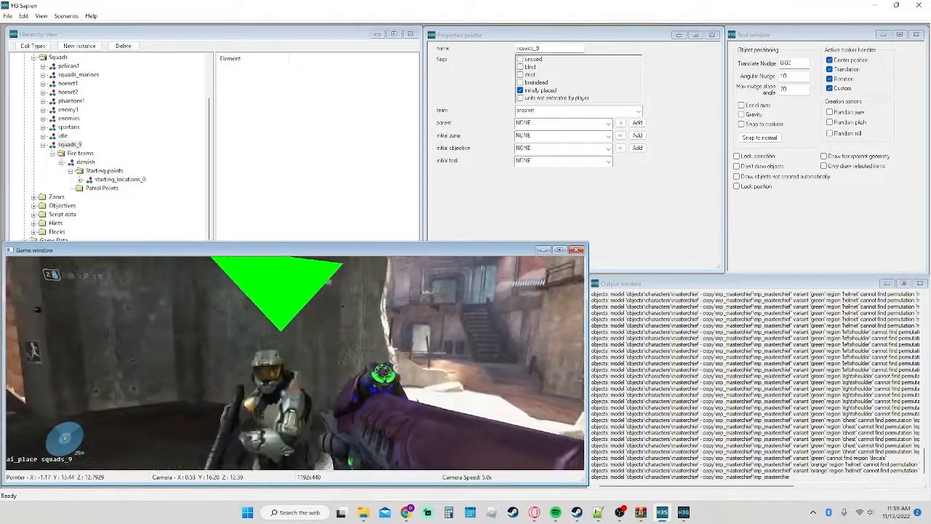
key(s)
click(294, 363)
key(w)
key(f)
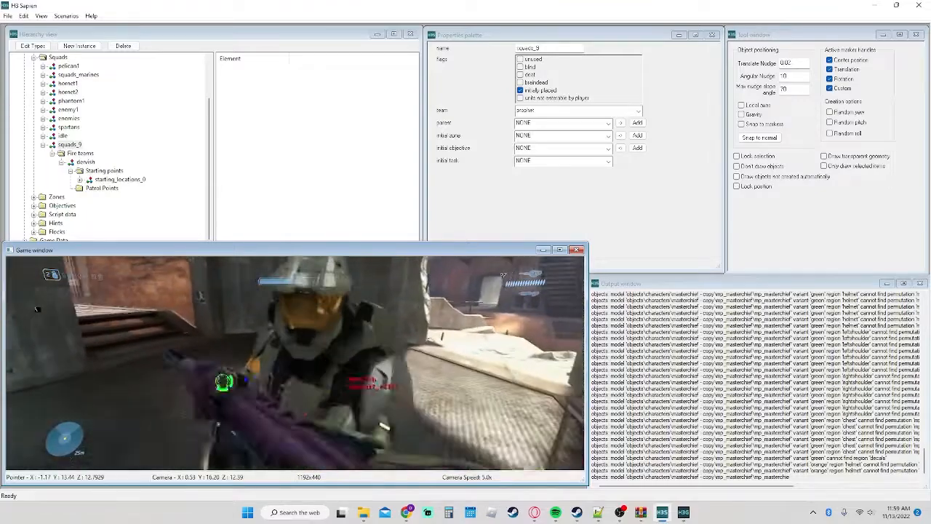
key(s)
key(w)
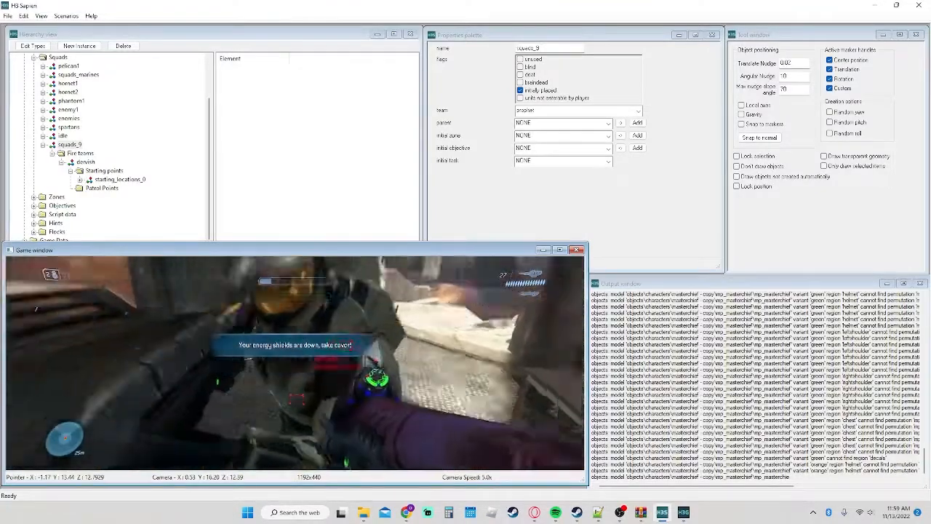
key(s)
key(w)
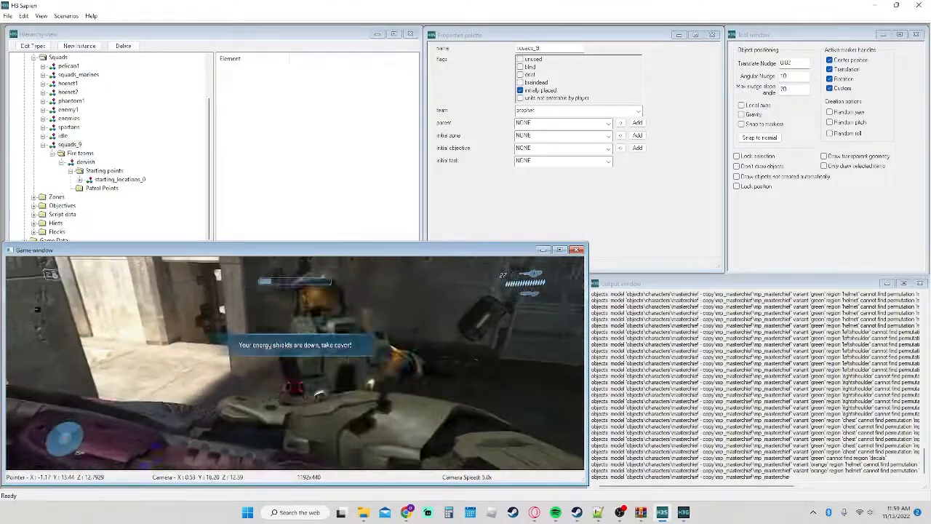
key(s)
key(d)
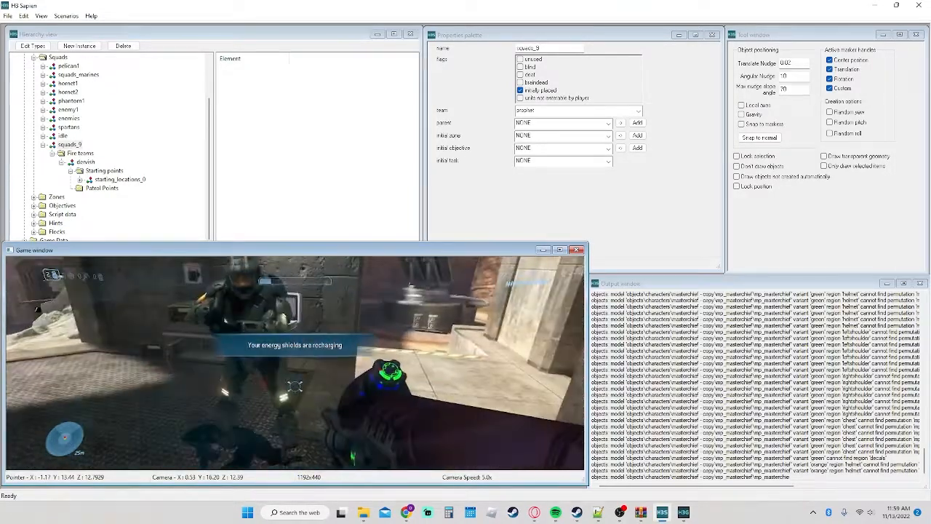
Step: Approach the Spartan again beside the laptop case, keep provoking it to observe its combat behaviour, and return to the editor camera
key(f)
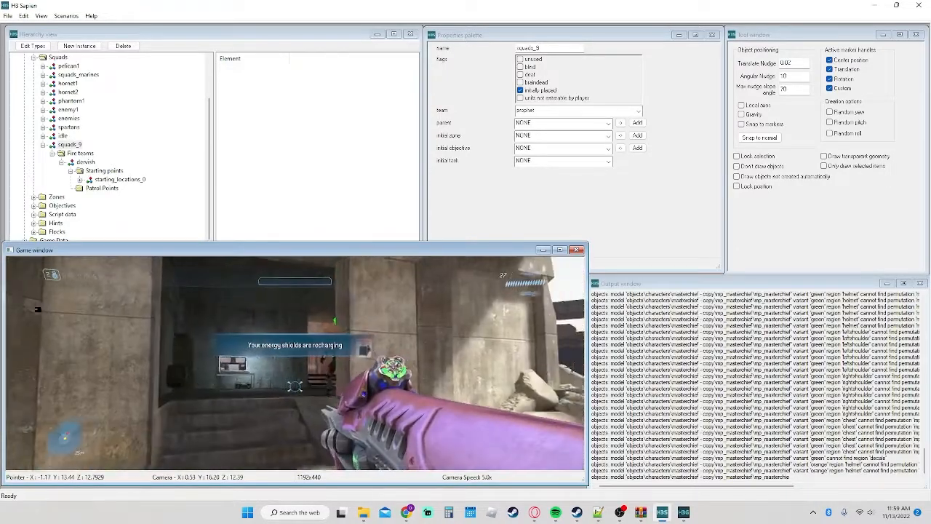
key(w)
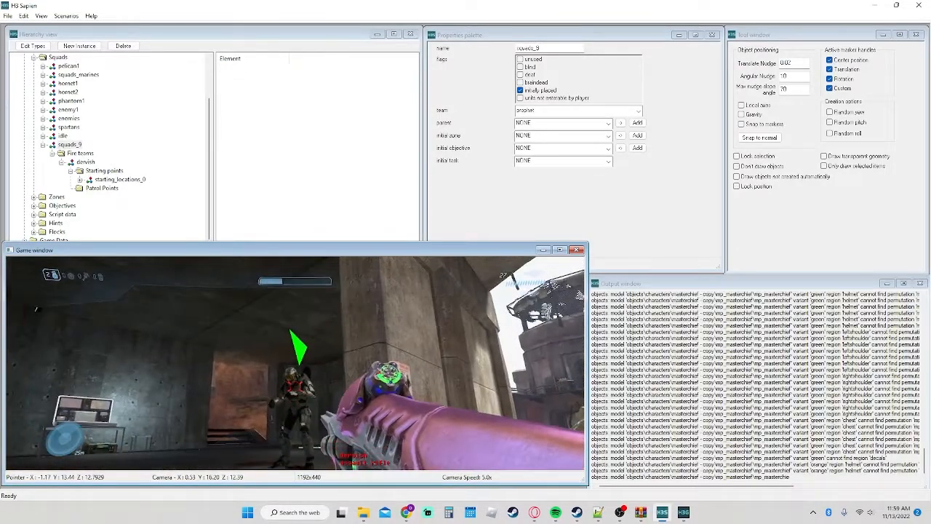
key(w)
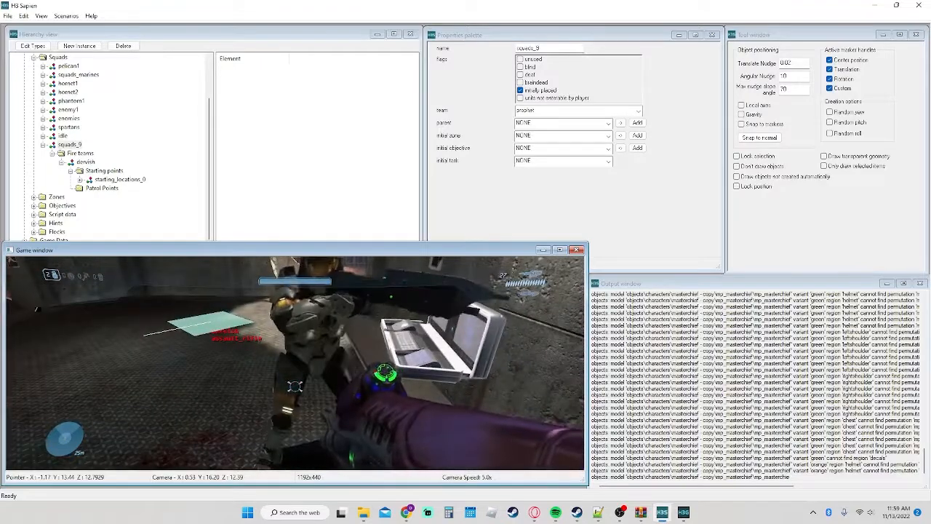
key(w)
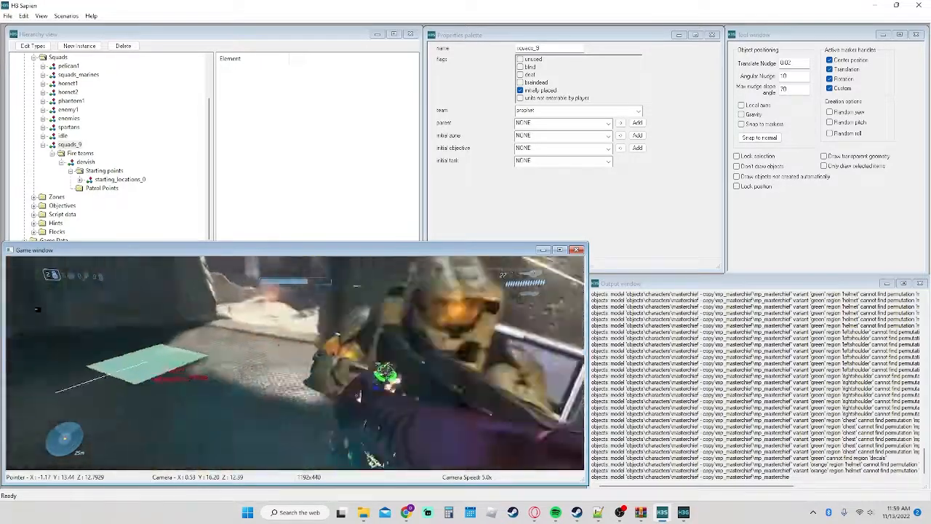
key(s)
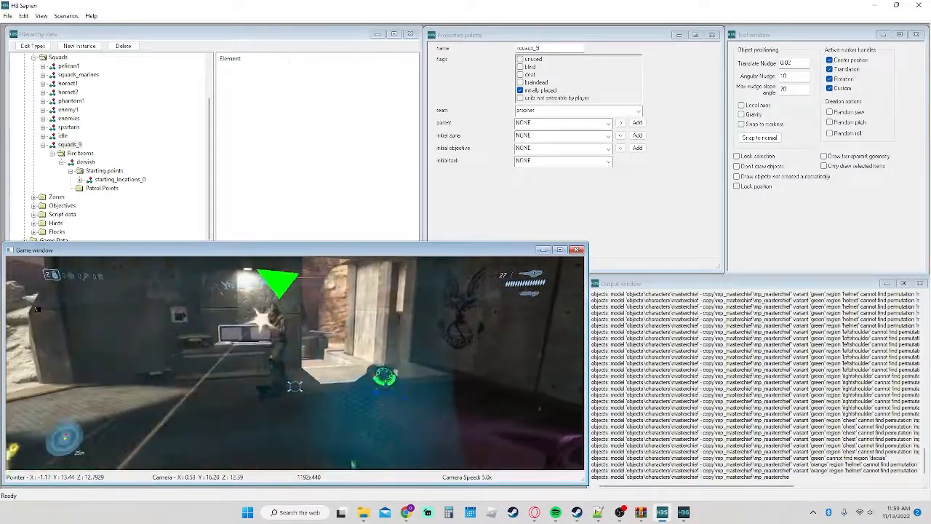
key(w)
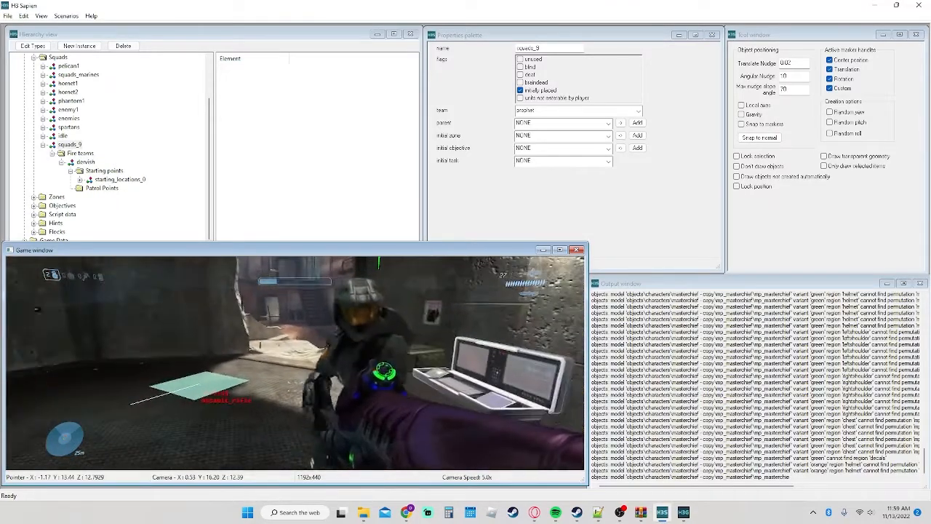
key(w)
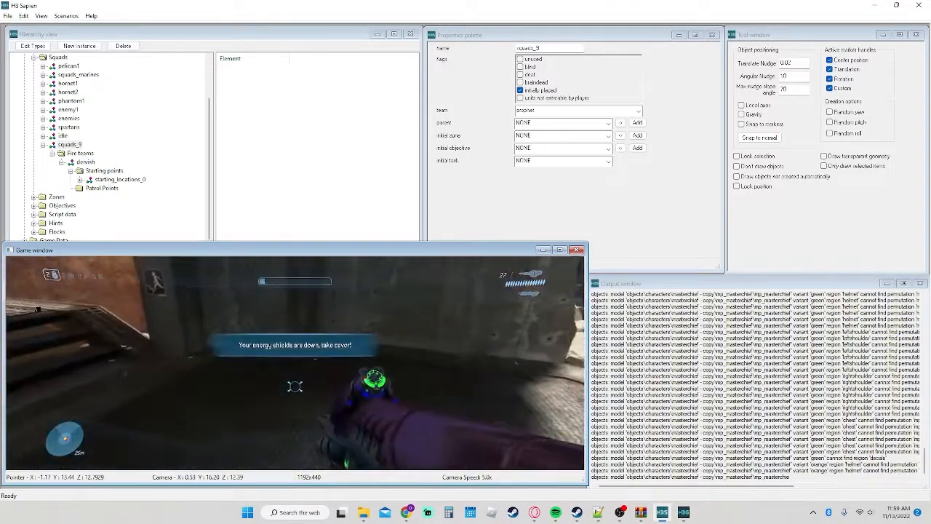
key(w)
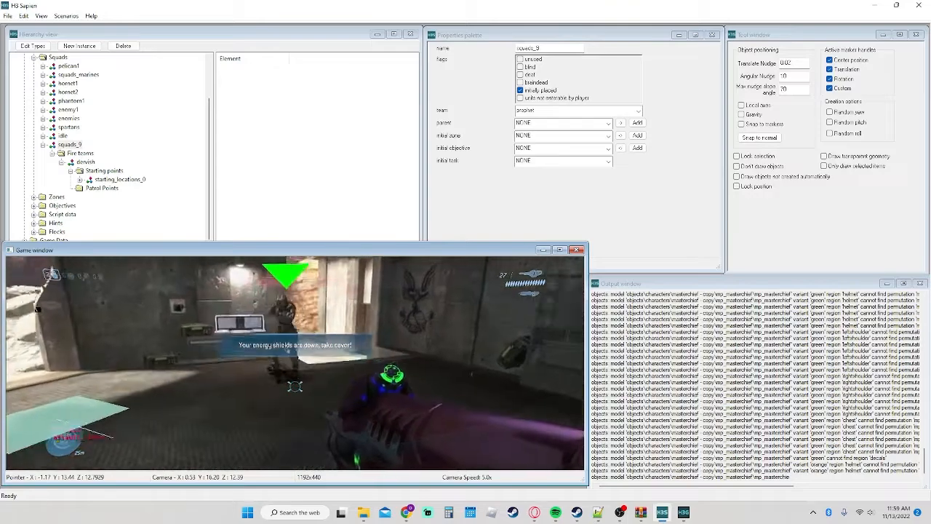
key(w)
key(Tab)
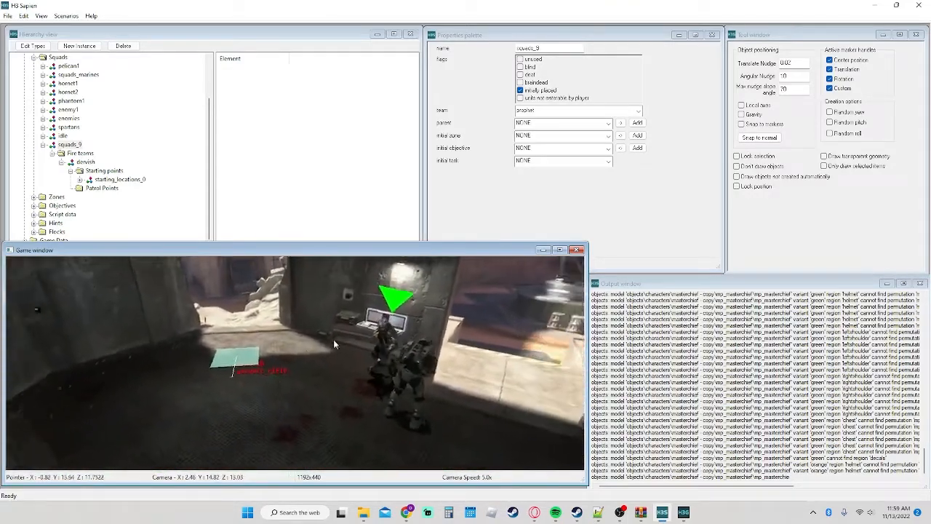